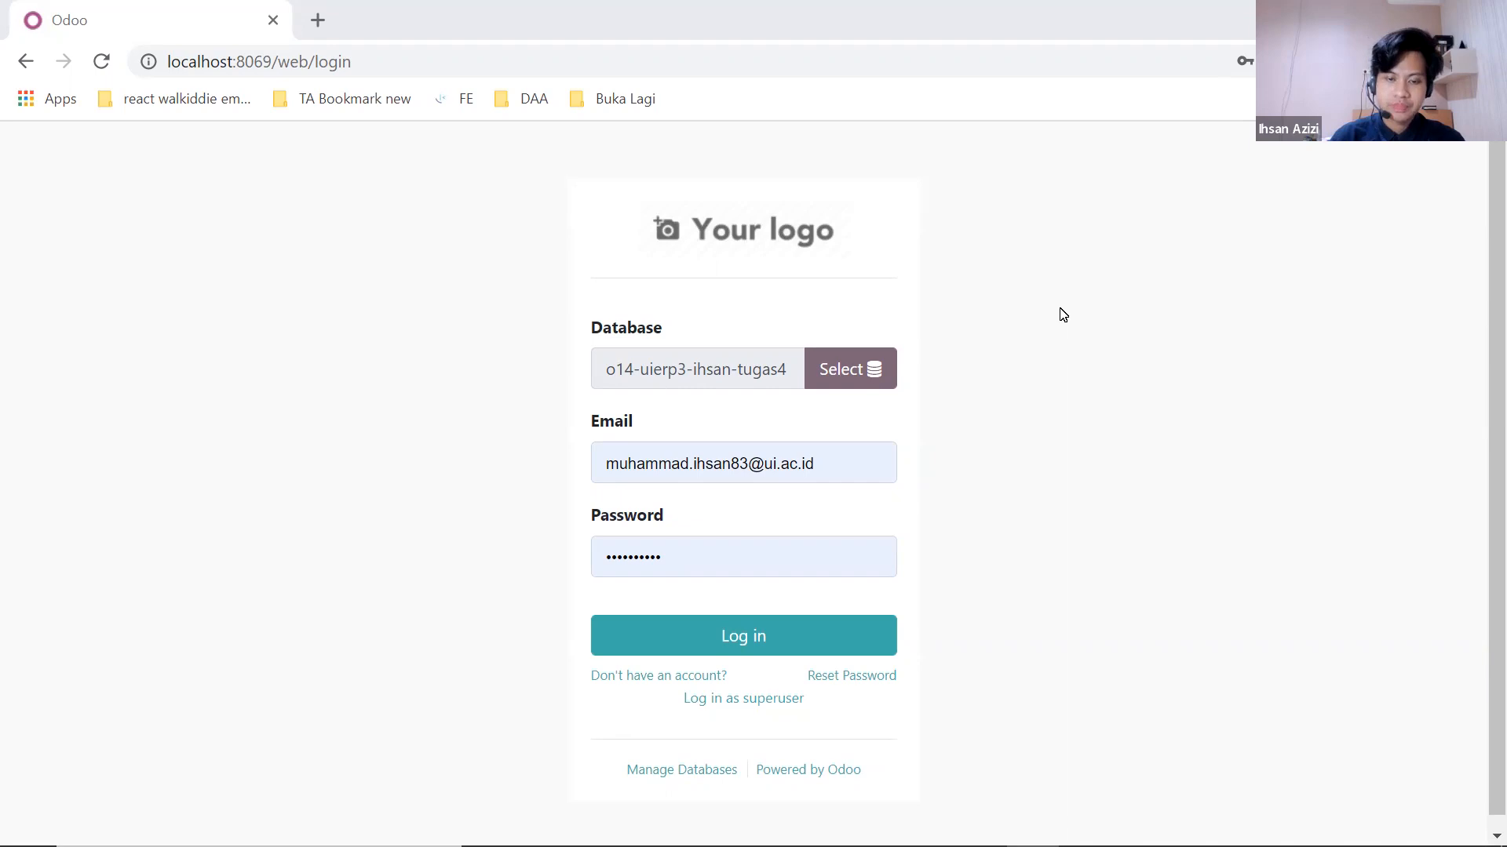
Step: Log in to the Odoo database with the administrator's saved email and password
{"action": "left_click", "coordinate": [754, 396]}
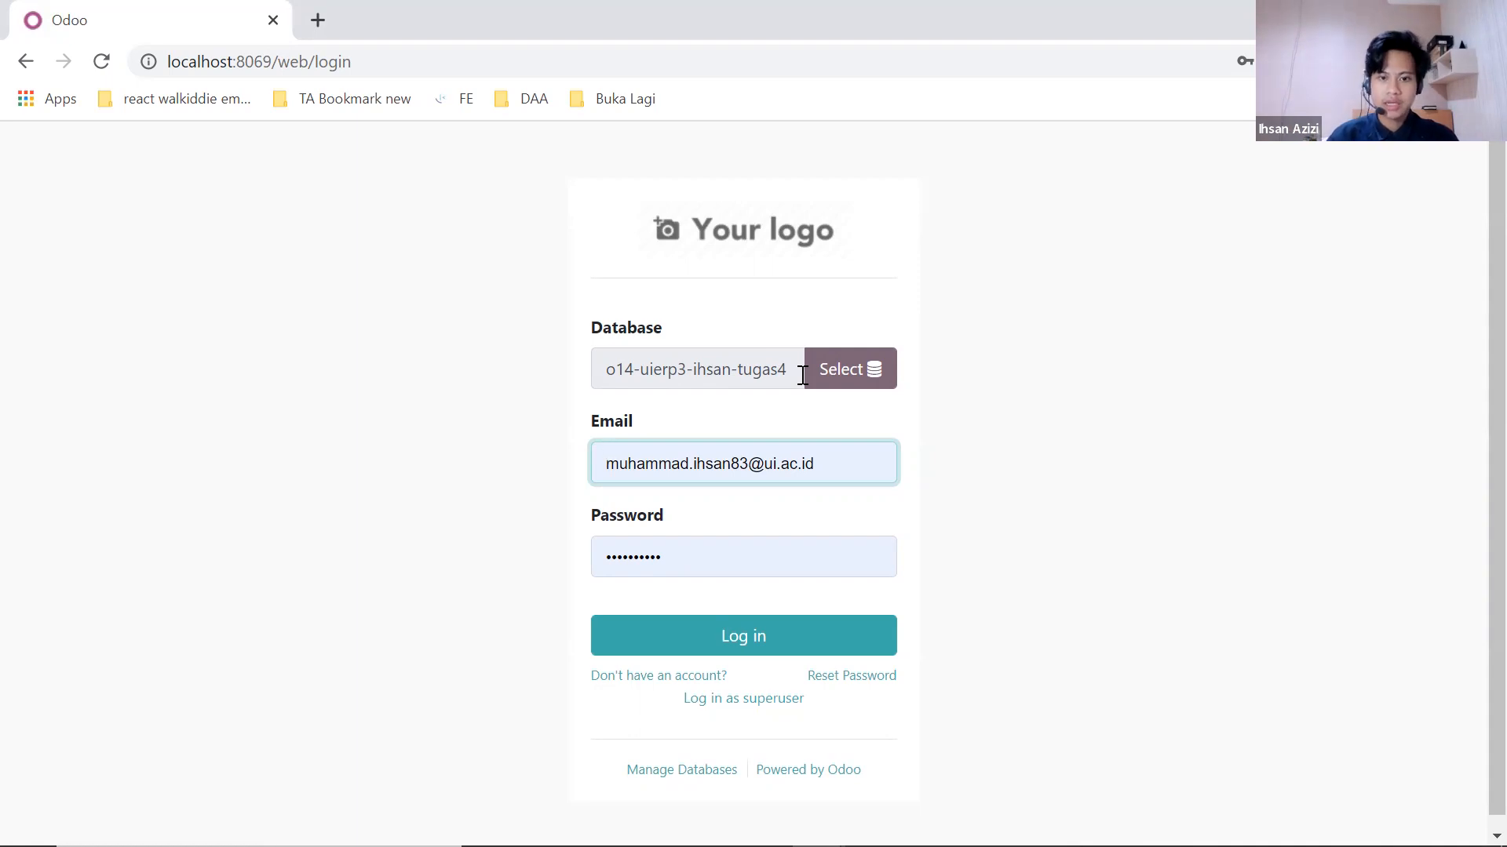
{"action": "left_click", "coordinate": [755, 640]}
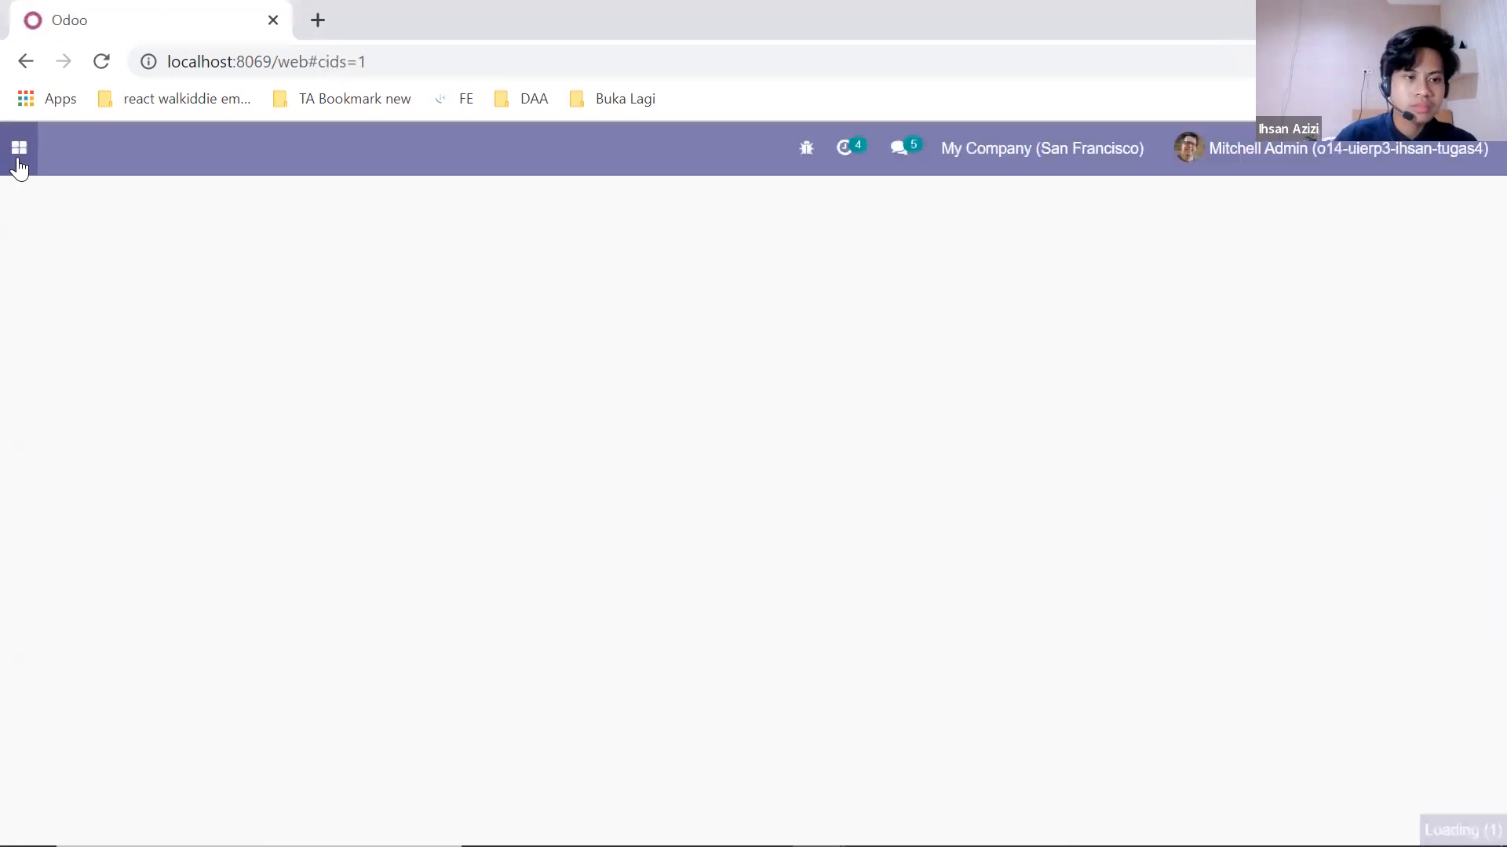
Step: In Settings, open Manage Users to list the five internal users
{"action": "left_click", "coordinate": [19, 166]}
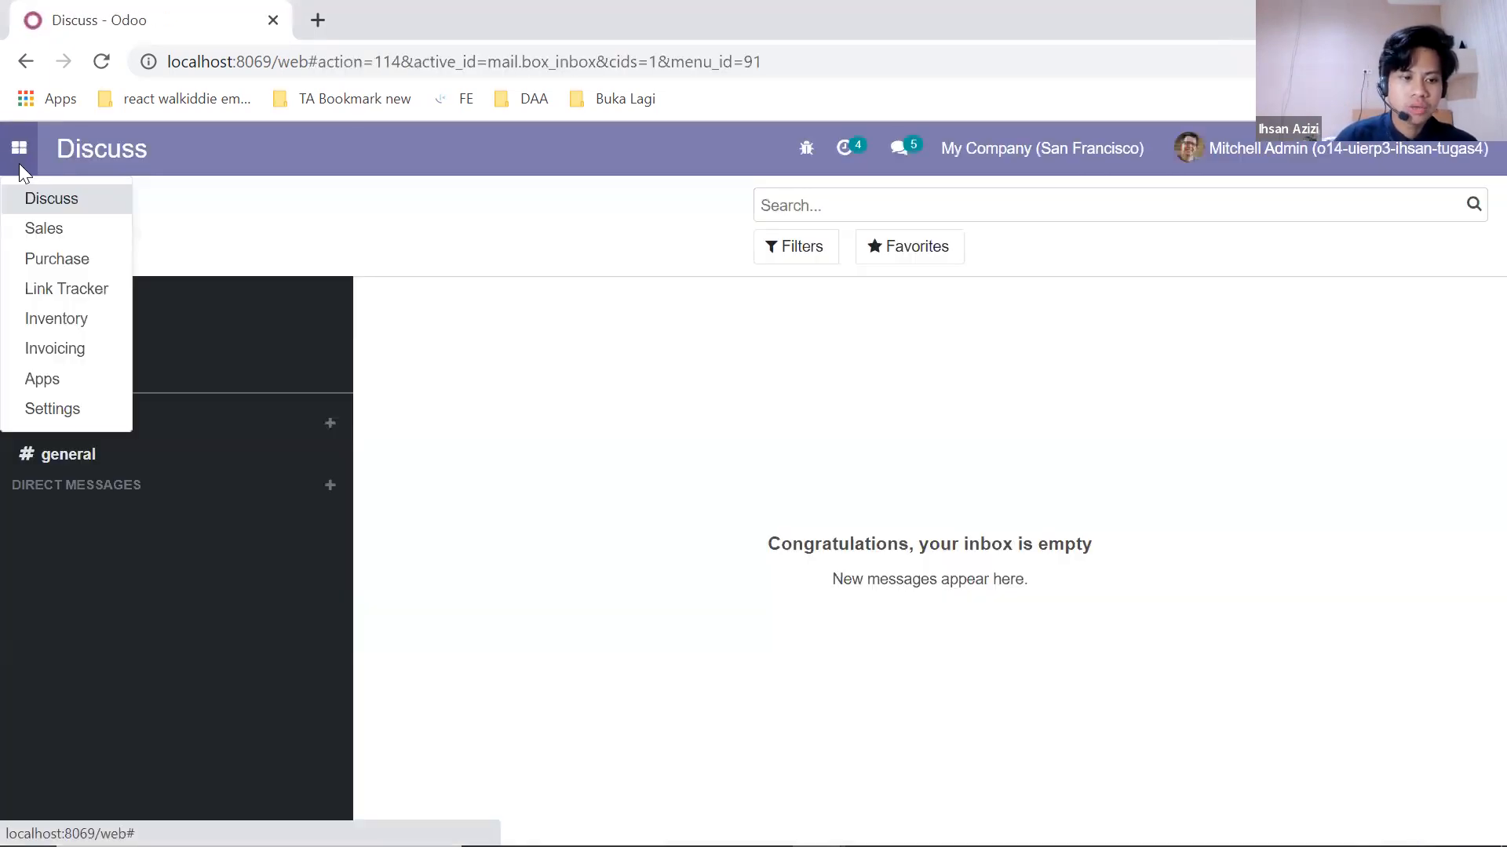
{"action": "left_click", "coordinate": [63, 408]}
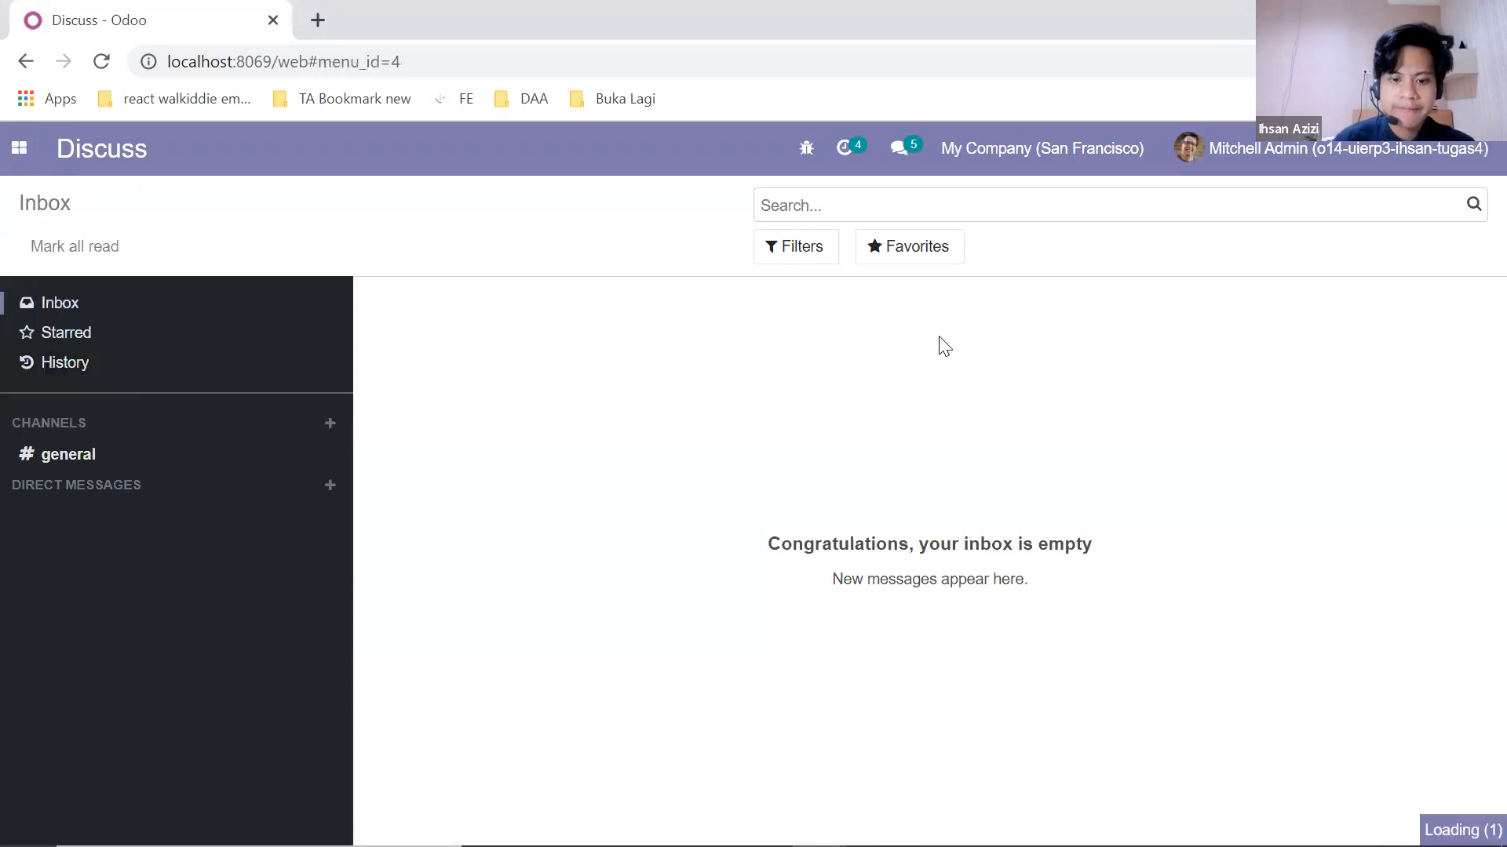
{"action": "scroll", "coordinate": [978, 358], "scroll_direction": "down", "scroll_amount": 2}
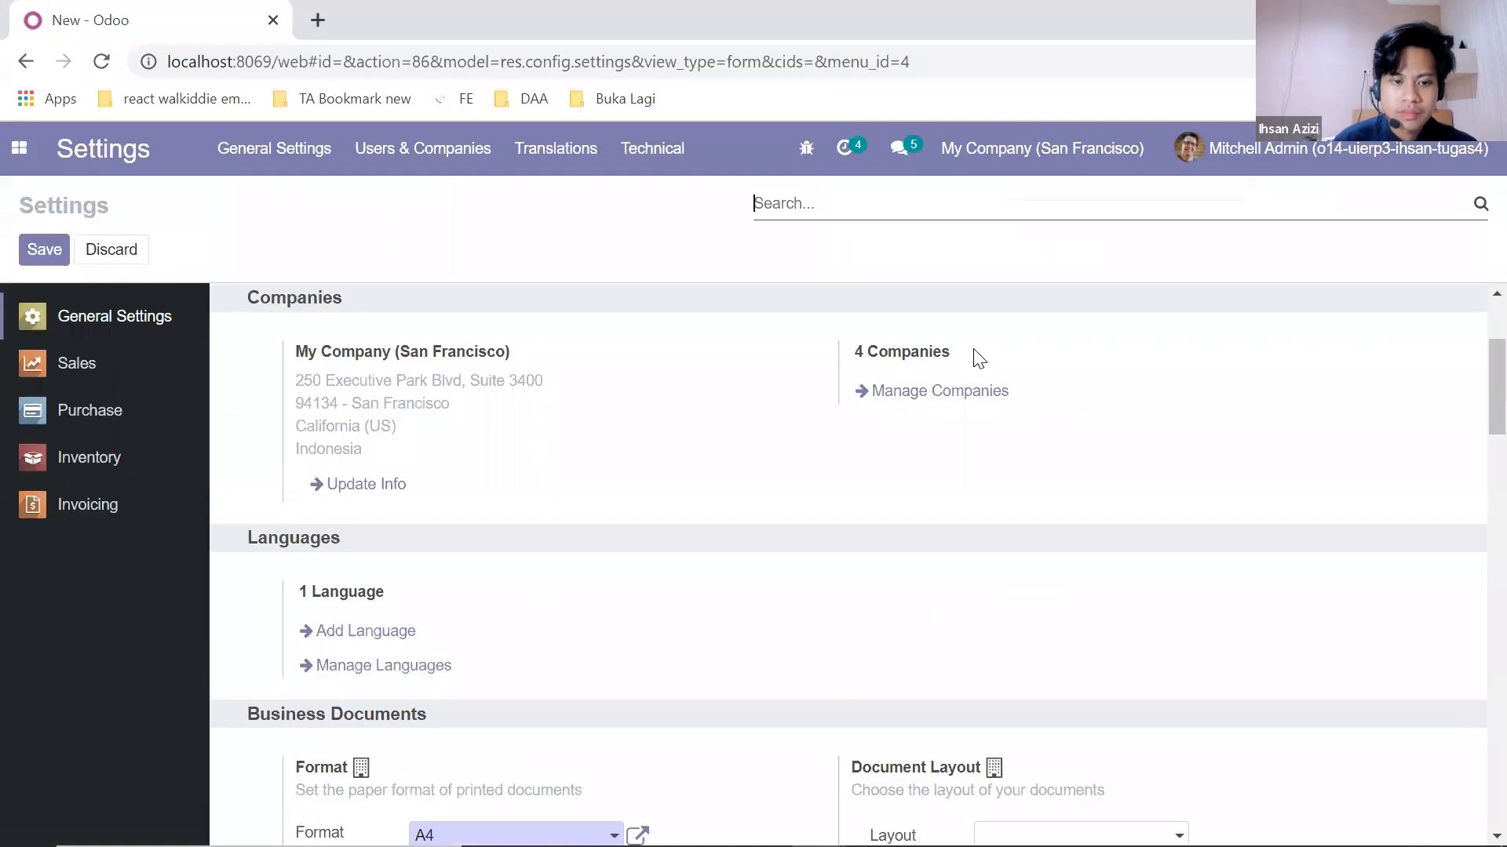
{"action": "scroll", "coordinate": [989, 346], "scroll_direction": "down", "scroll_amount": 15}
{"action": "scroll", "coordinate": [973, 382], "scroll_direction": "up", "scroll_amount": 8}
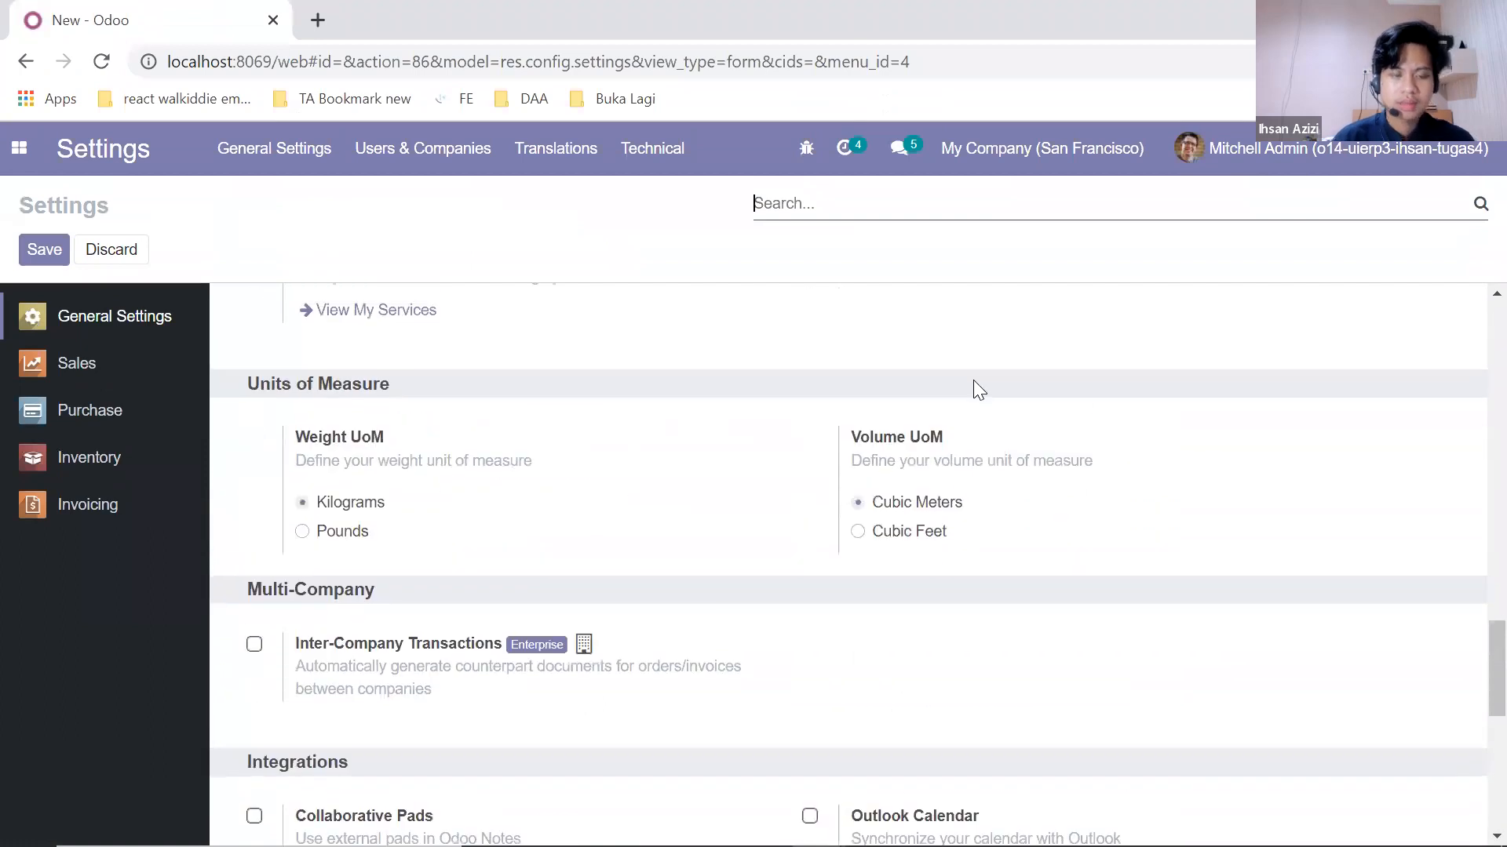
{"action": "scroll", "coordinate": [973, 384], "scroll_direction": "up", "scroll_amount": 10}
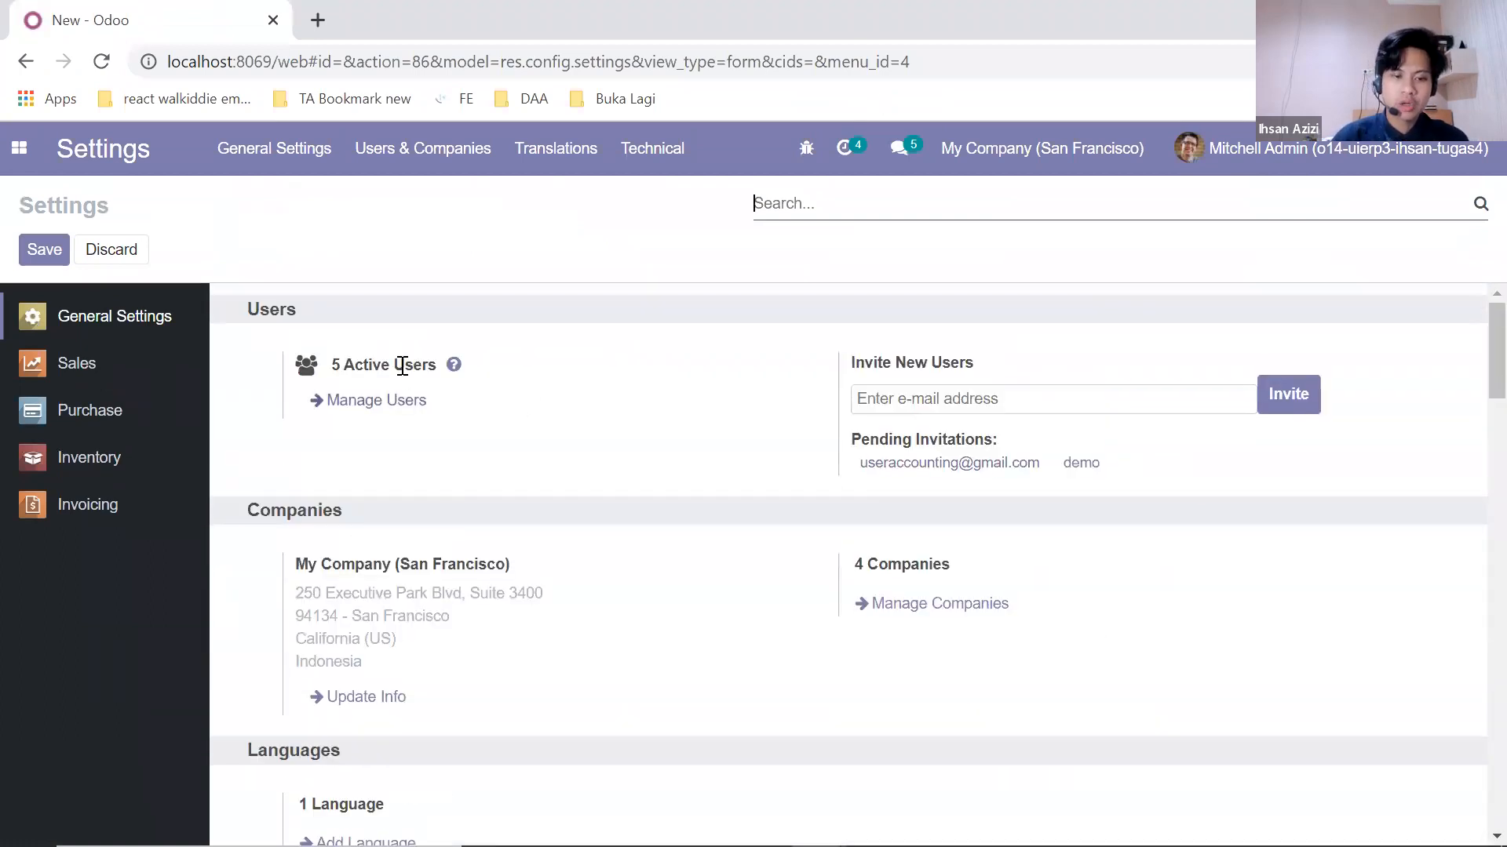
{"action": "left_click", "coordinate": [395, 403]}
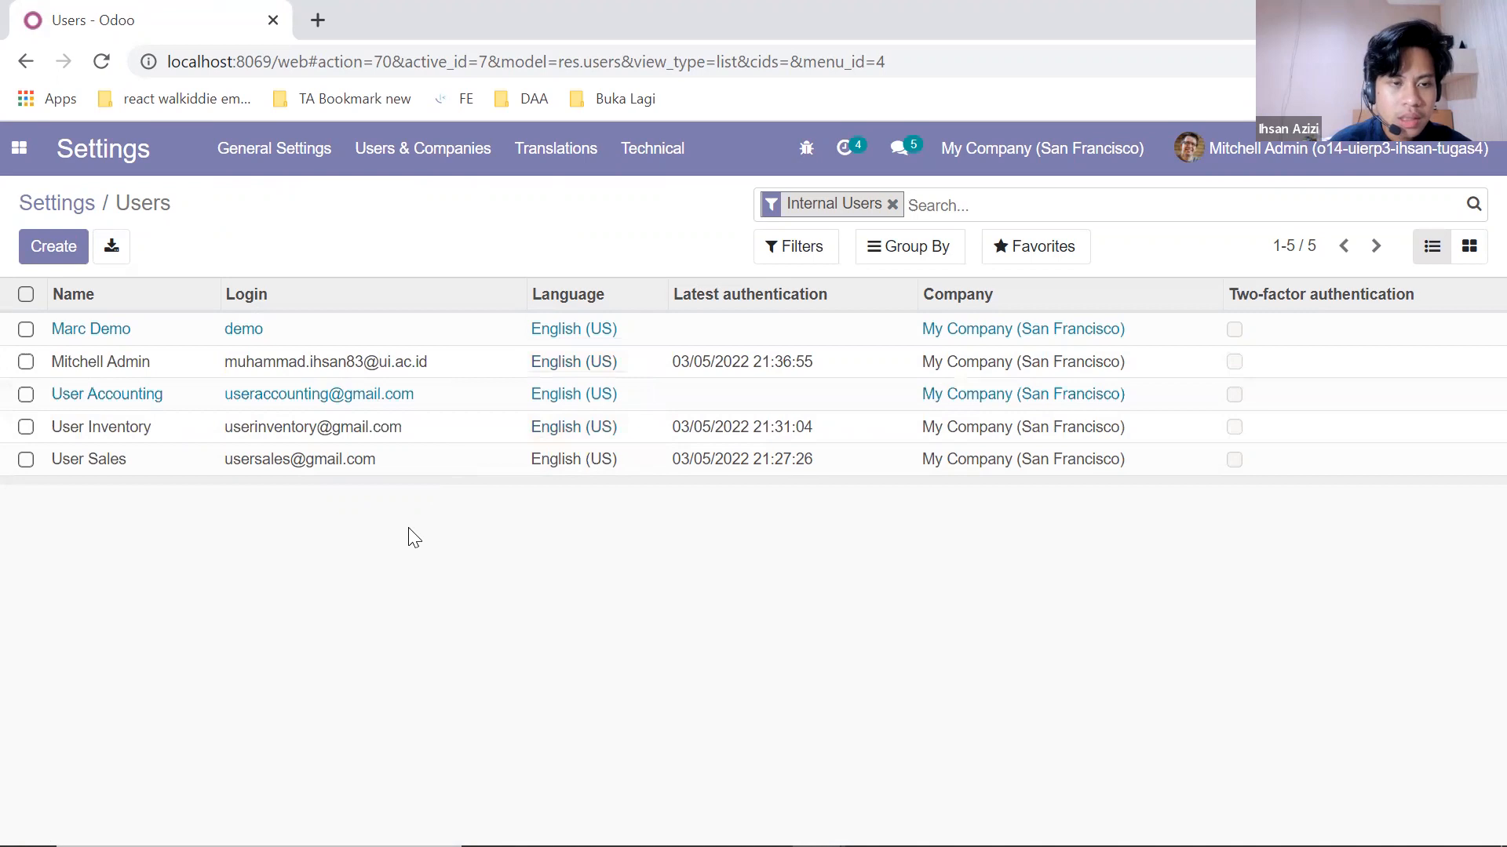
Step: Review User Sales' access rights, then return to the users list
{"action": "left_click", "coordinate": [181, 463]}
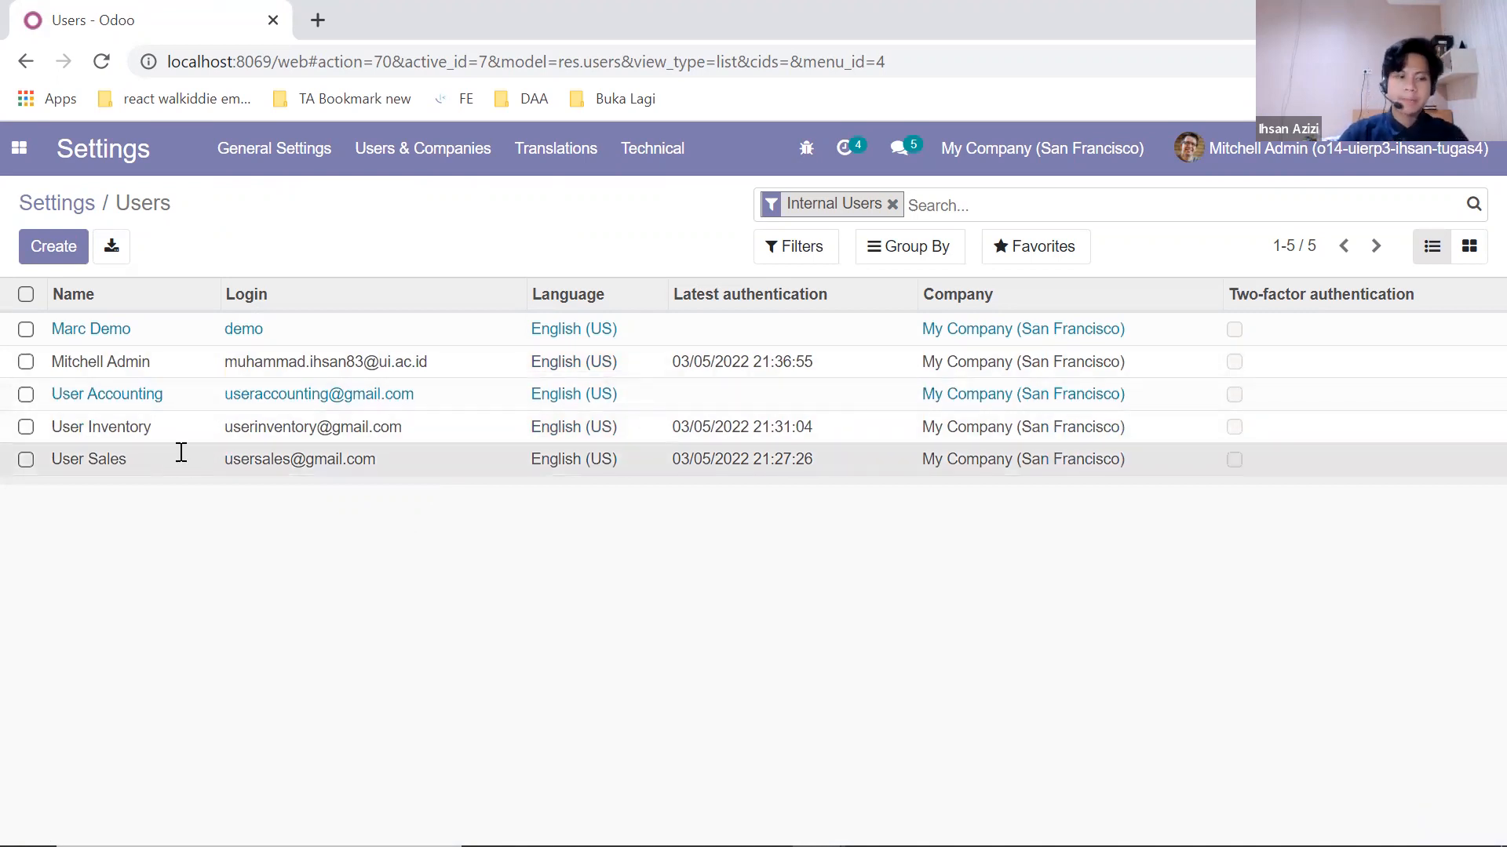
{"action": "left_click", "coordinate": [179, 454]}
{"action": "scroll", "coordinate": [267, 443], "scroll_direction": "down", "scroll_amount": 3}
{"action": "scroll", "coordinate": [267, 444], "scroll_direction": "down", "scroll_amount": 1}
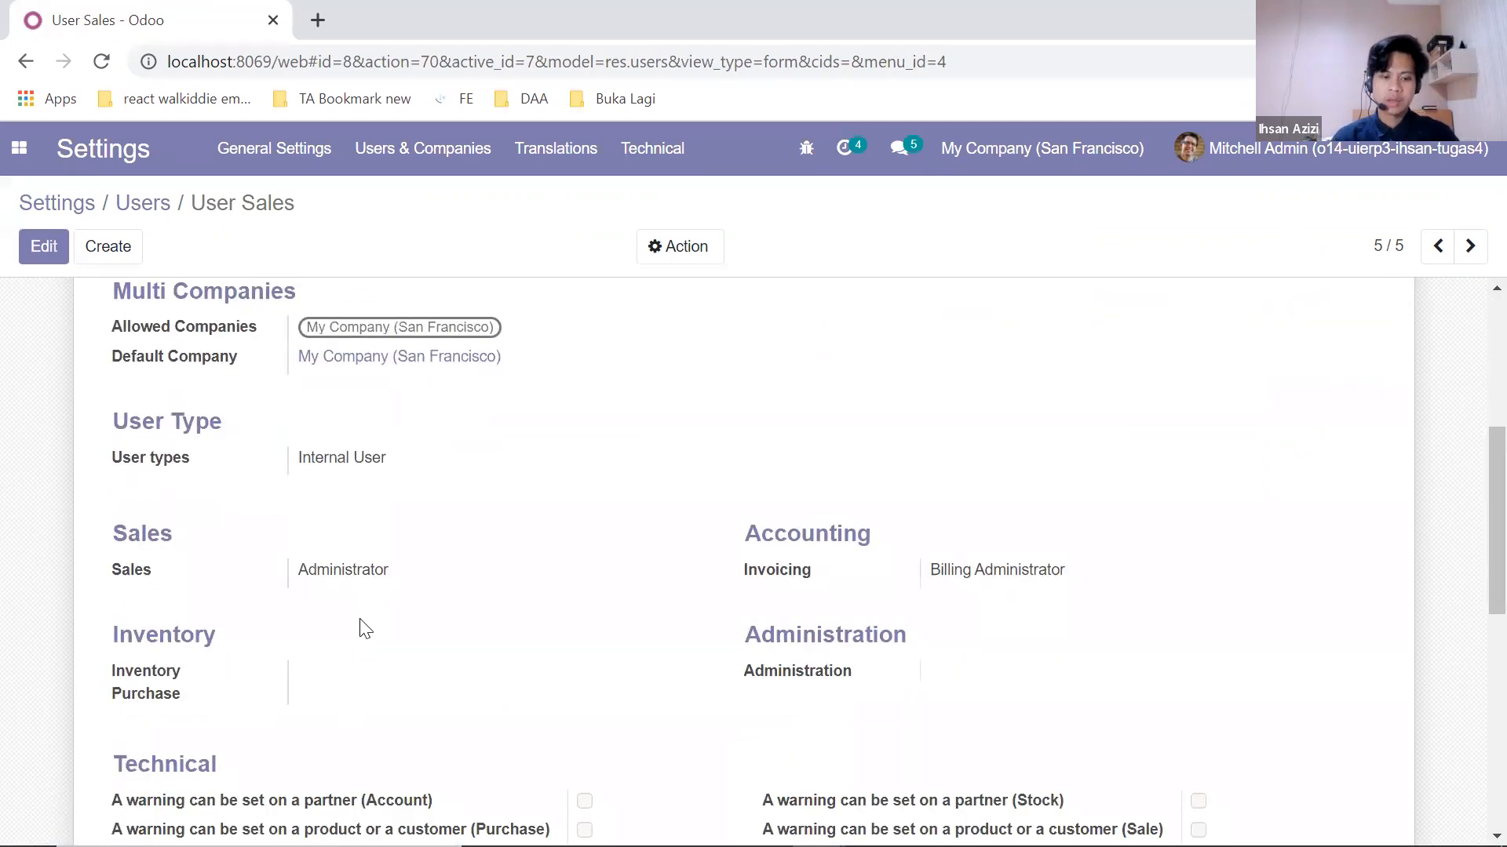
{"action": "scroll", "coordinate": [143, 545], "scroll_direction": "up", "scroll_amount": 5}
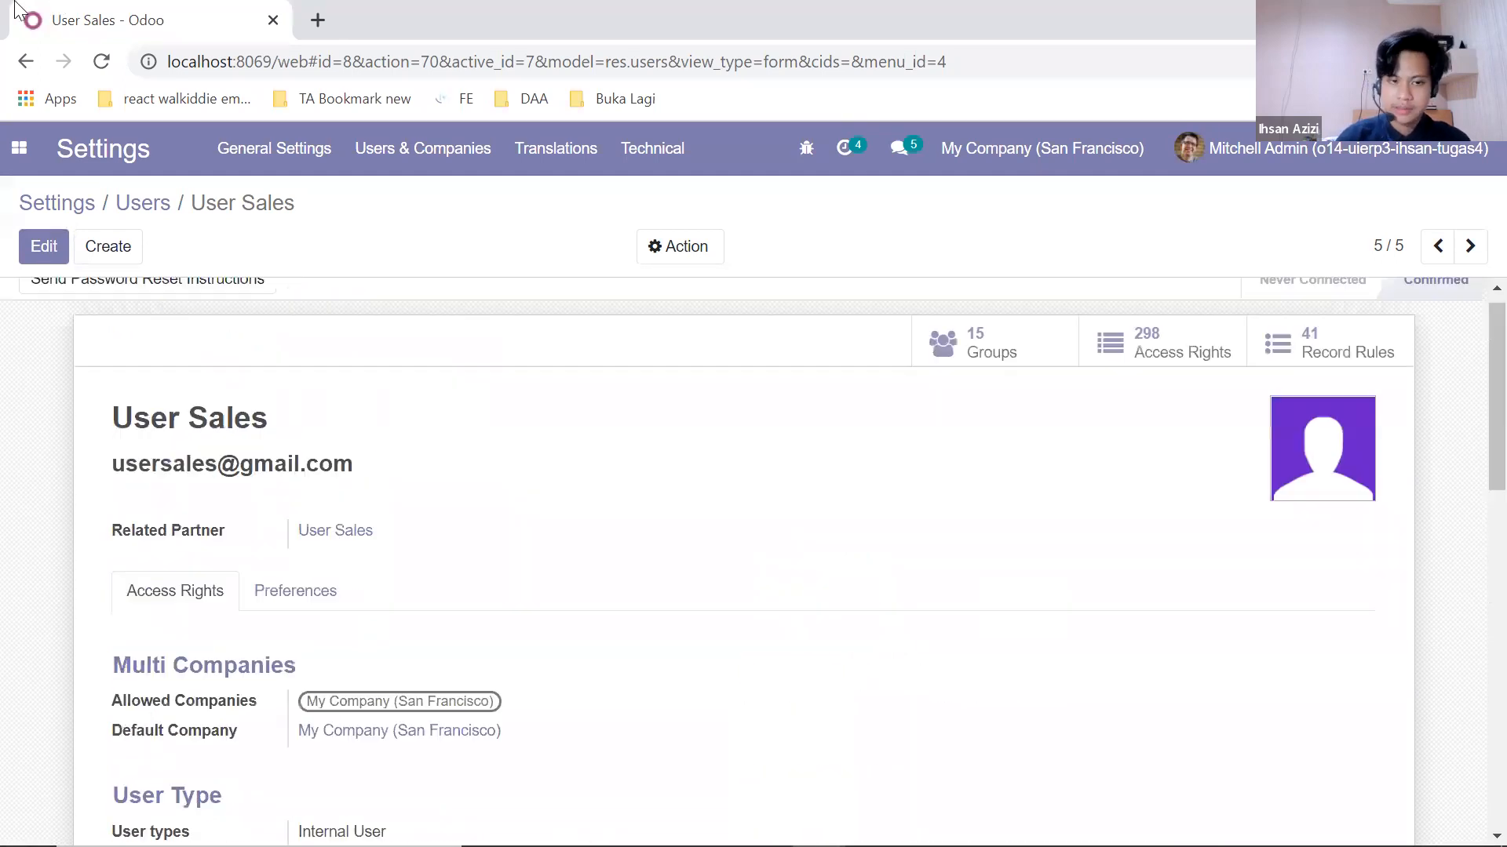
{"action": "left_click", "coordinate": [25, 61]}
Step: Review User Inventory's access rights, then return to the users list
{"action": "left_click", "coordinate": [155, 427]}
{"action": "scroll", "coordinate": [203, 470], "scroll_direction": "down", "scroll_amount": 5}
{"action": "scroll", "coordinate": [212, 474], "scroll_direction": "down", "scroll_amount": 2}
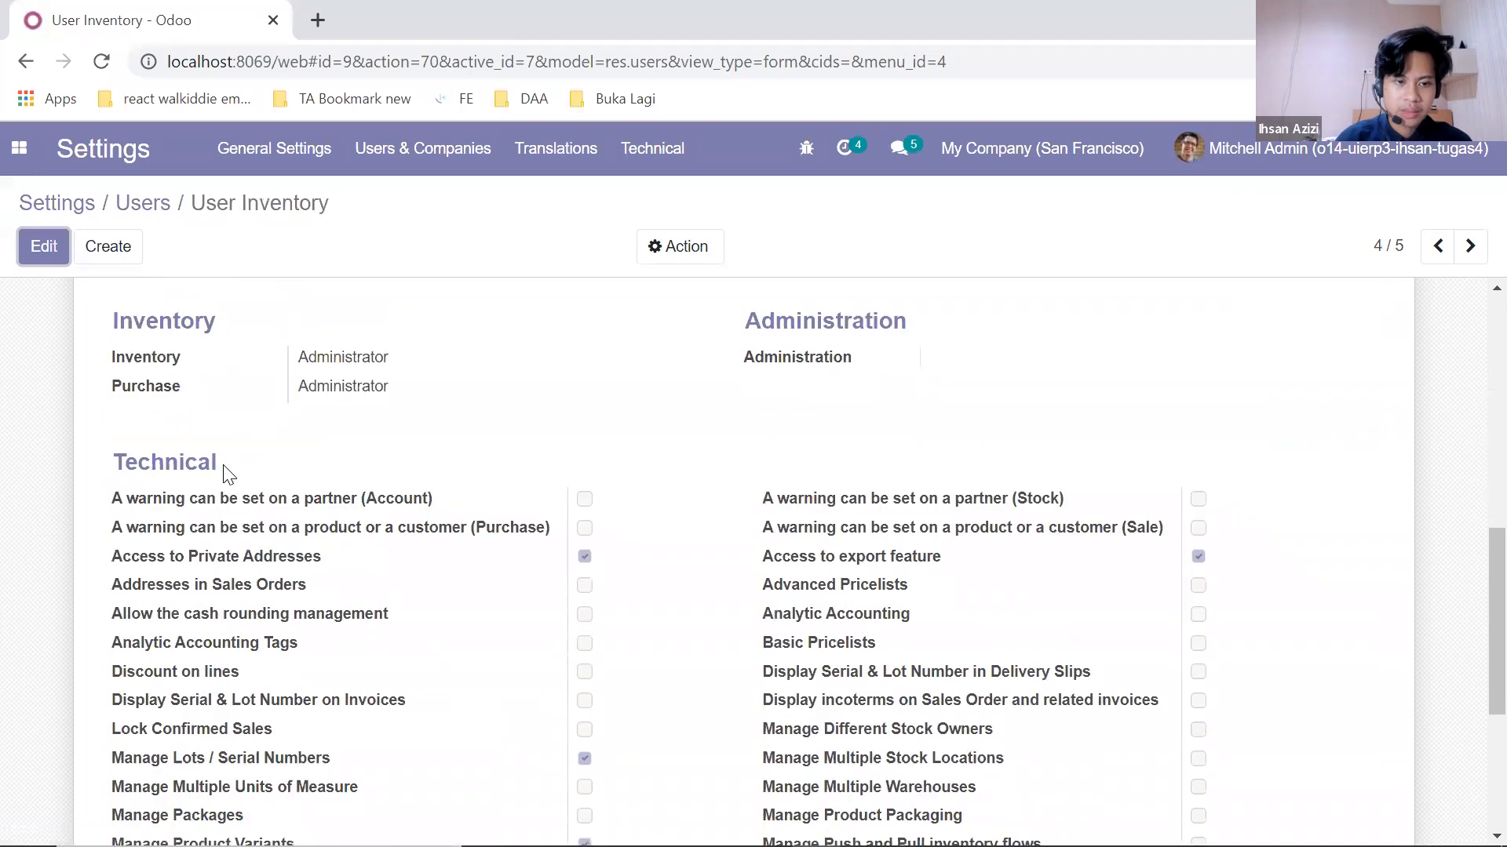
{"action": "scroll", "coordinate": [196, 467], "scroll_direction": "up", "scroll_amount": 2}
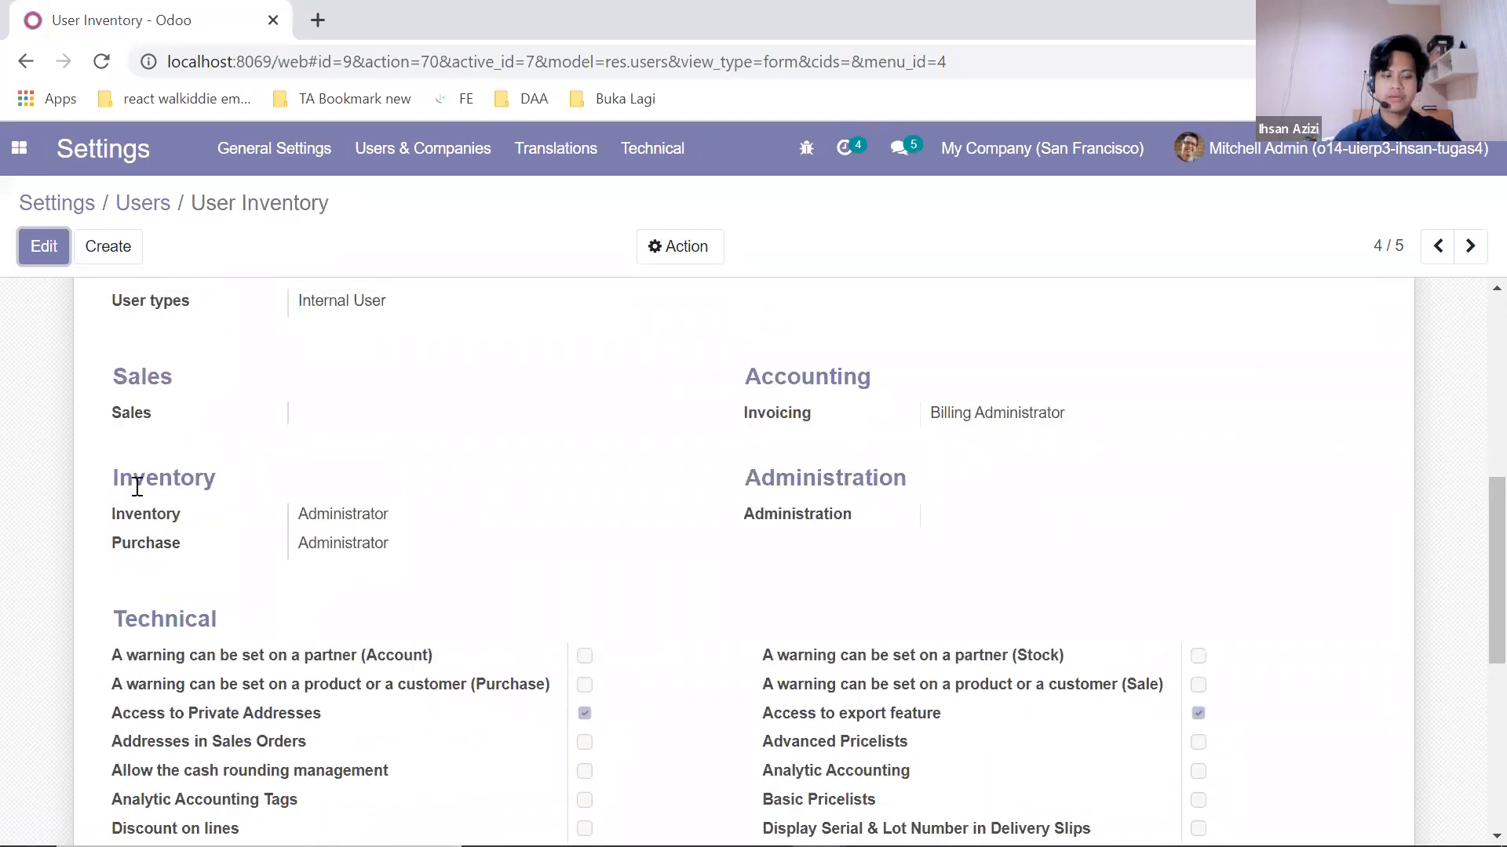
{"action": "left_click", "coordinate": [26, 61]}
Step: Open User Accounting, showing Billing Administrator for Invoicing and Internal User type
{"action": "left_click", "coordinate": [117, 394]}
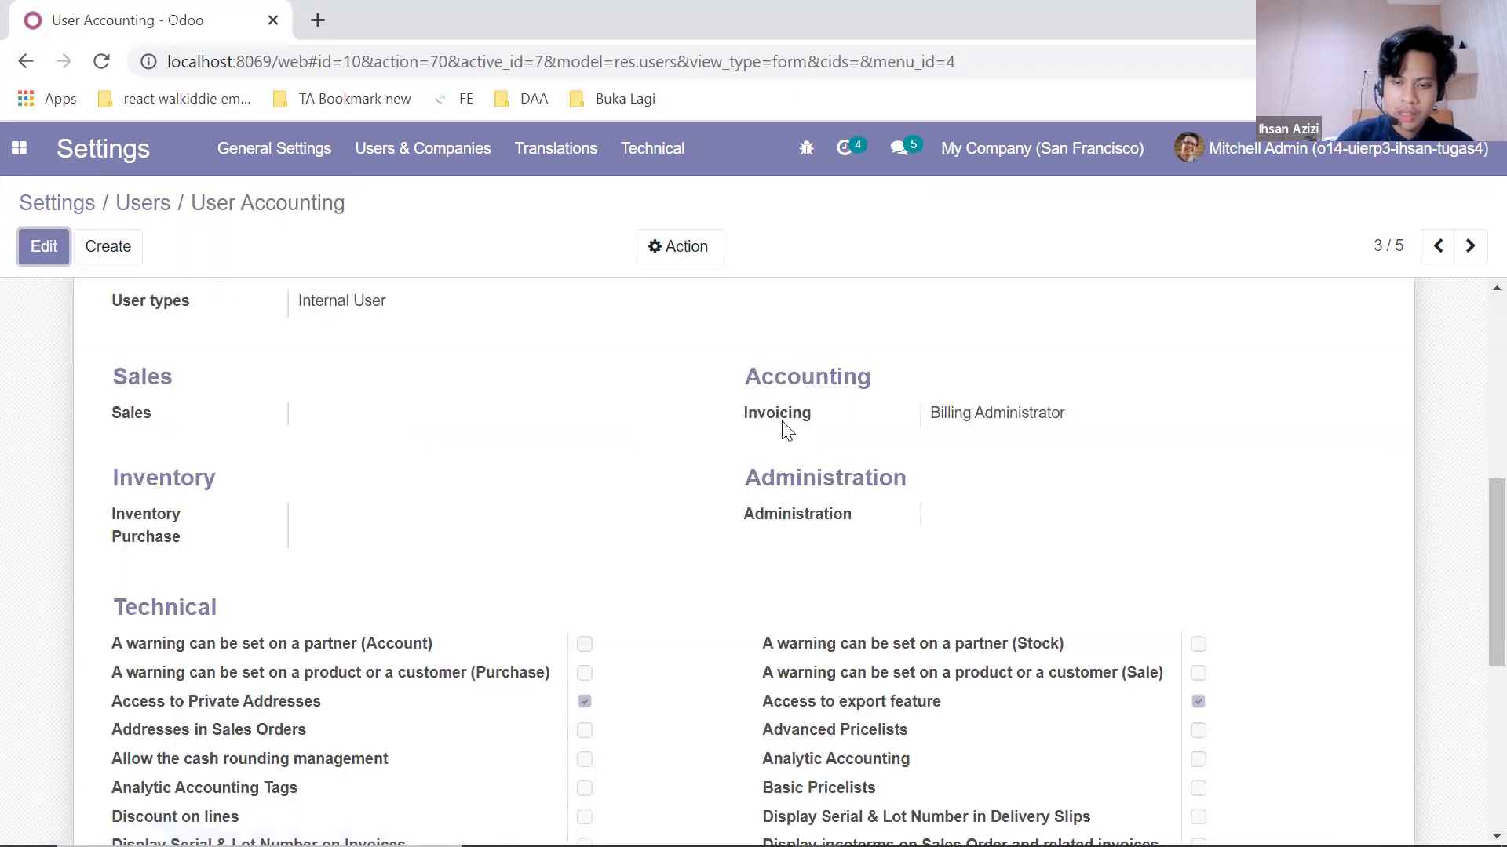
{"action": "scroll", "coordinate": [706, 411], "scroll_direction": "up", "scroll_amount": 4}
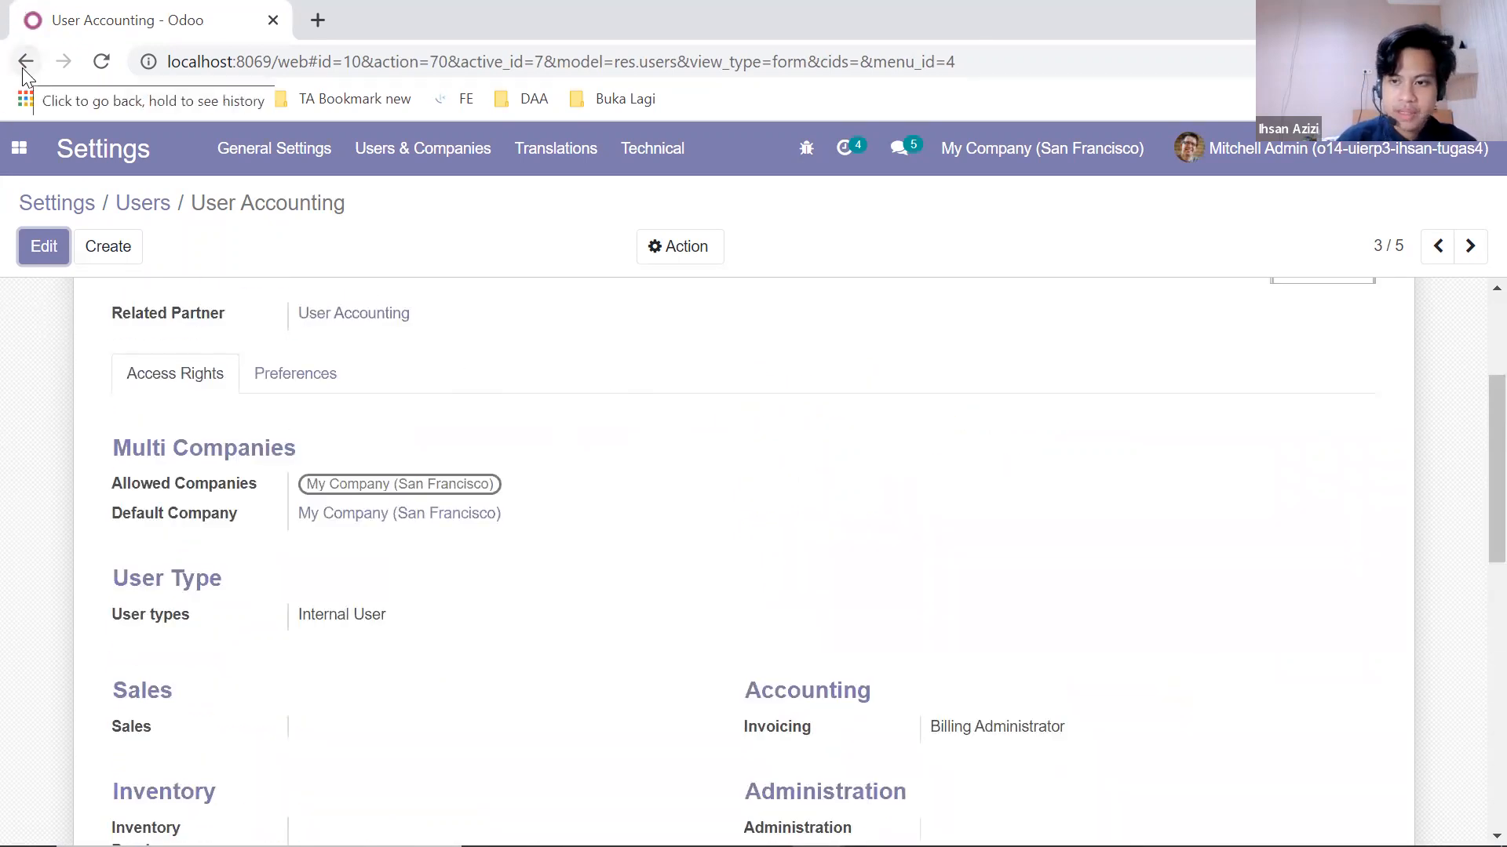
{"action": "left_click", "coordinate": [1326, 148]}
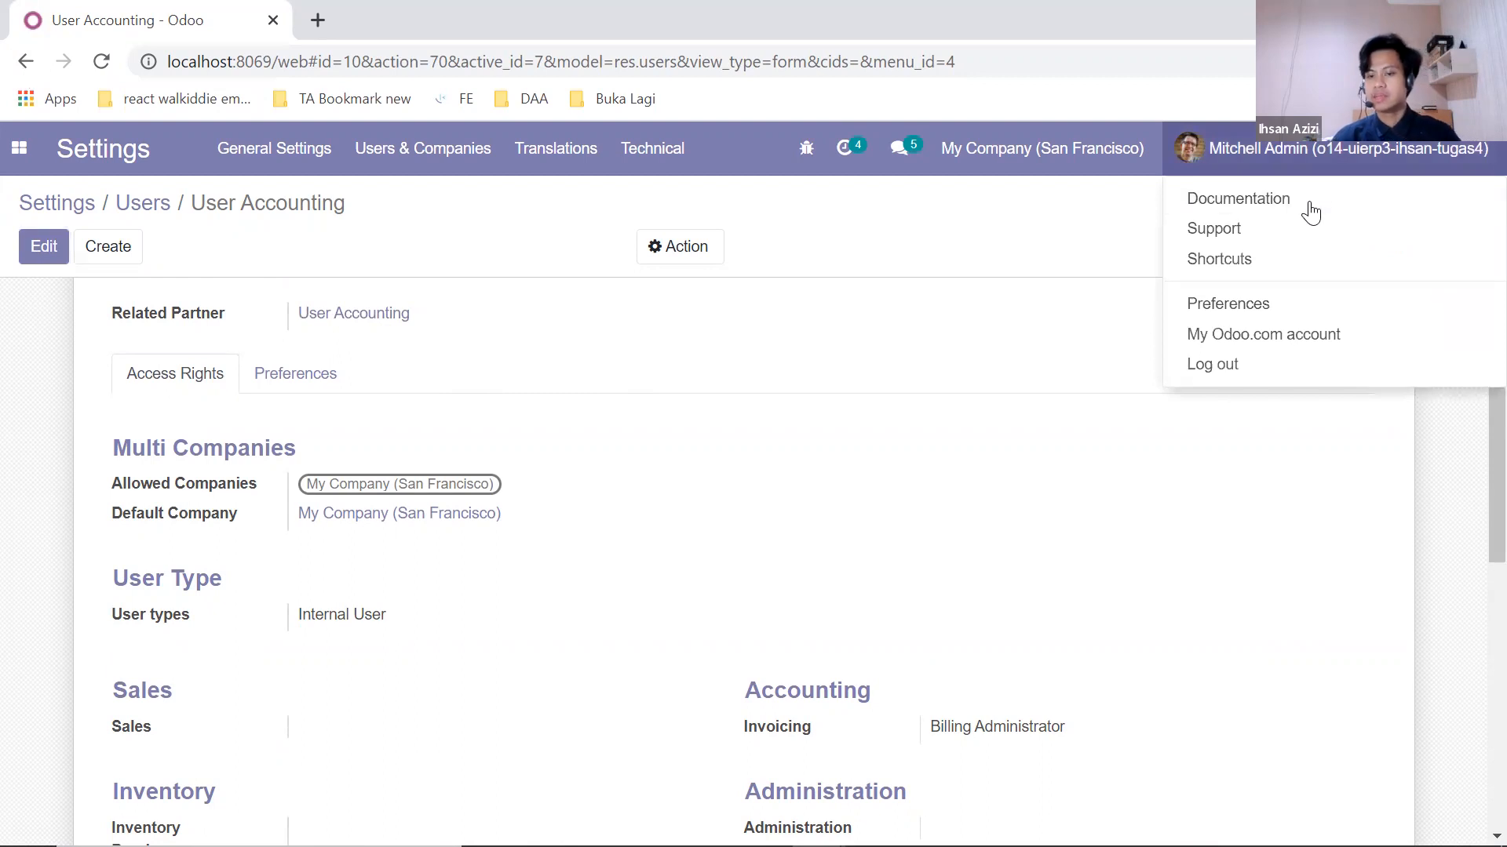
Step: Log out of the administrator, sign in with the sales user's saved login, and open Sales
{"action": "left_click", "coordinate": [1212, 364]}
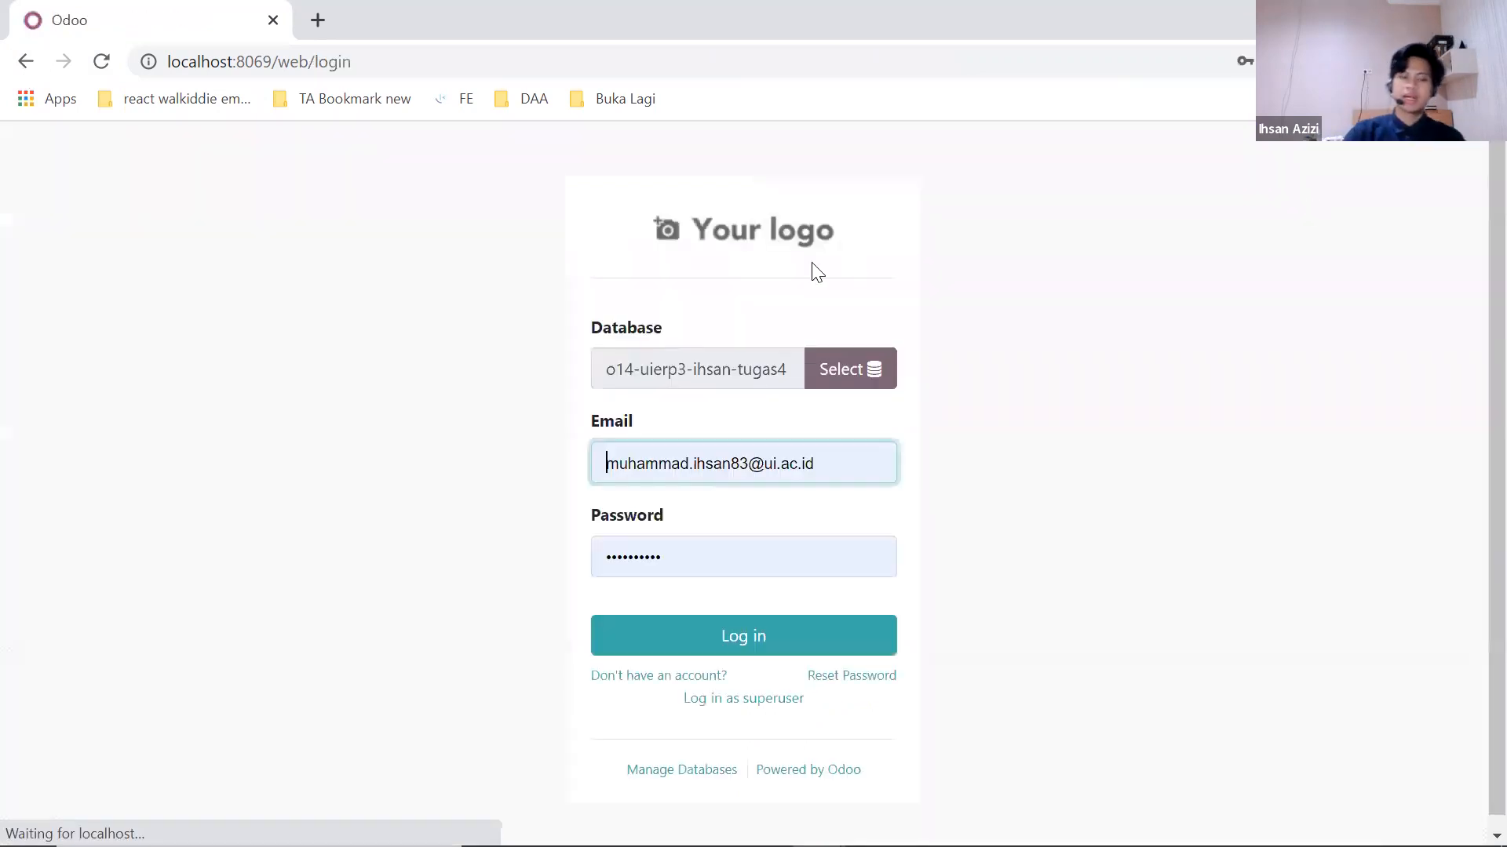
{"action": "left_click", "coordinate": [809, 476]}
{"action": "key", "text": "ctrl+a"}
{"action": "key", "text": "BackSpace"}
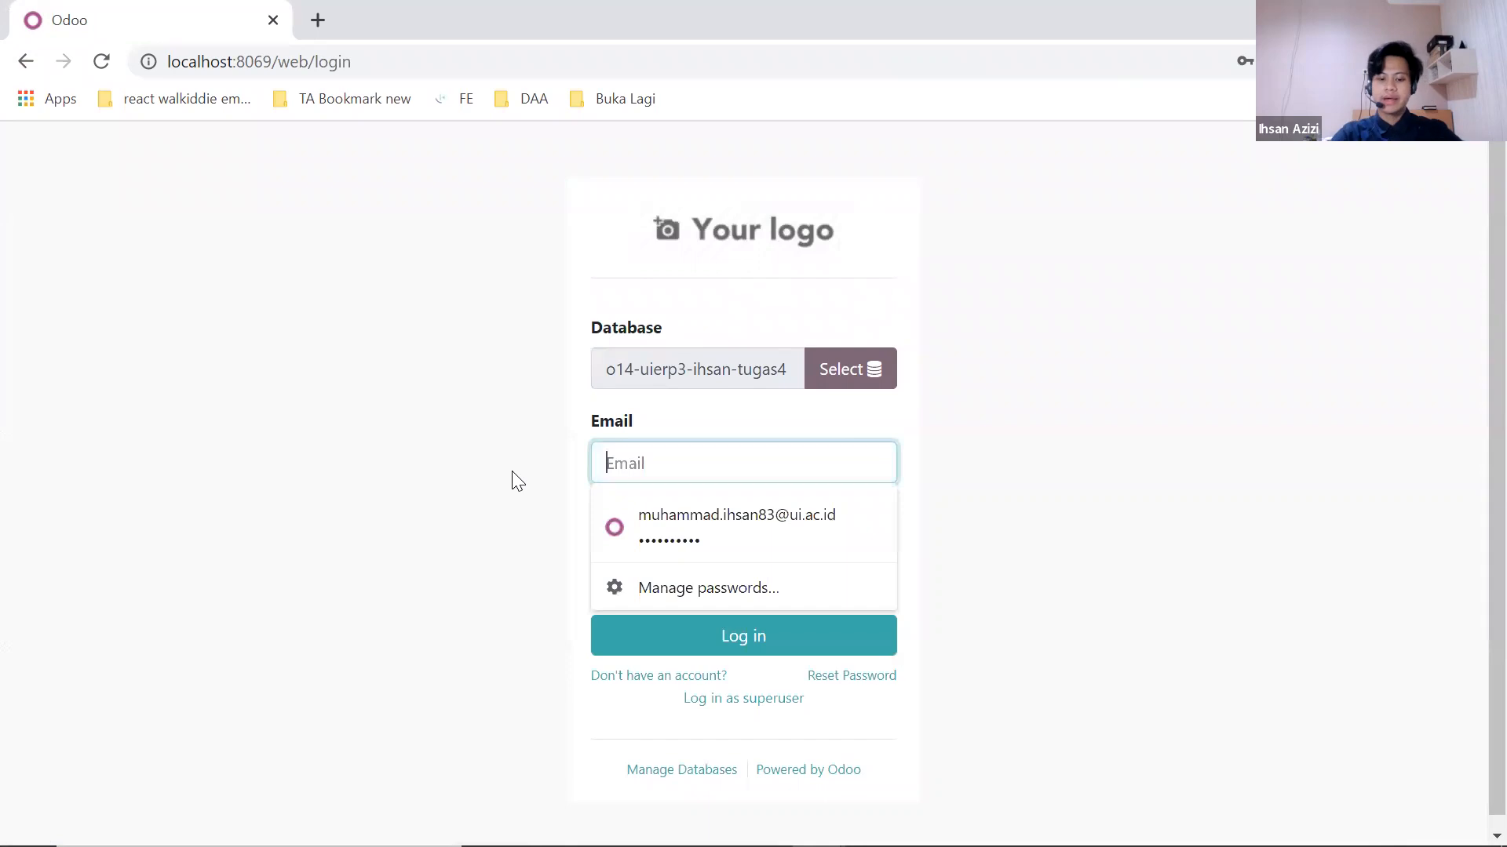
{"action": "left_click", "coordinate": [672, 527]}
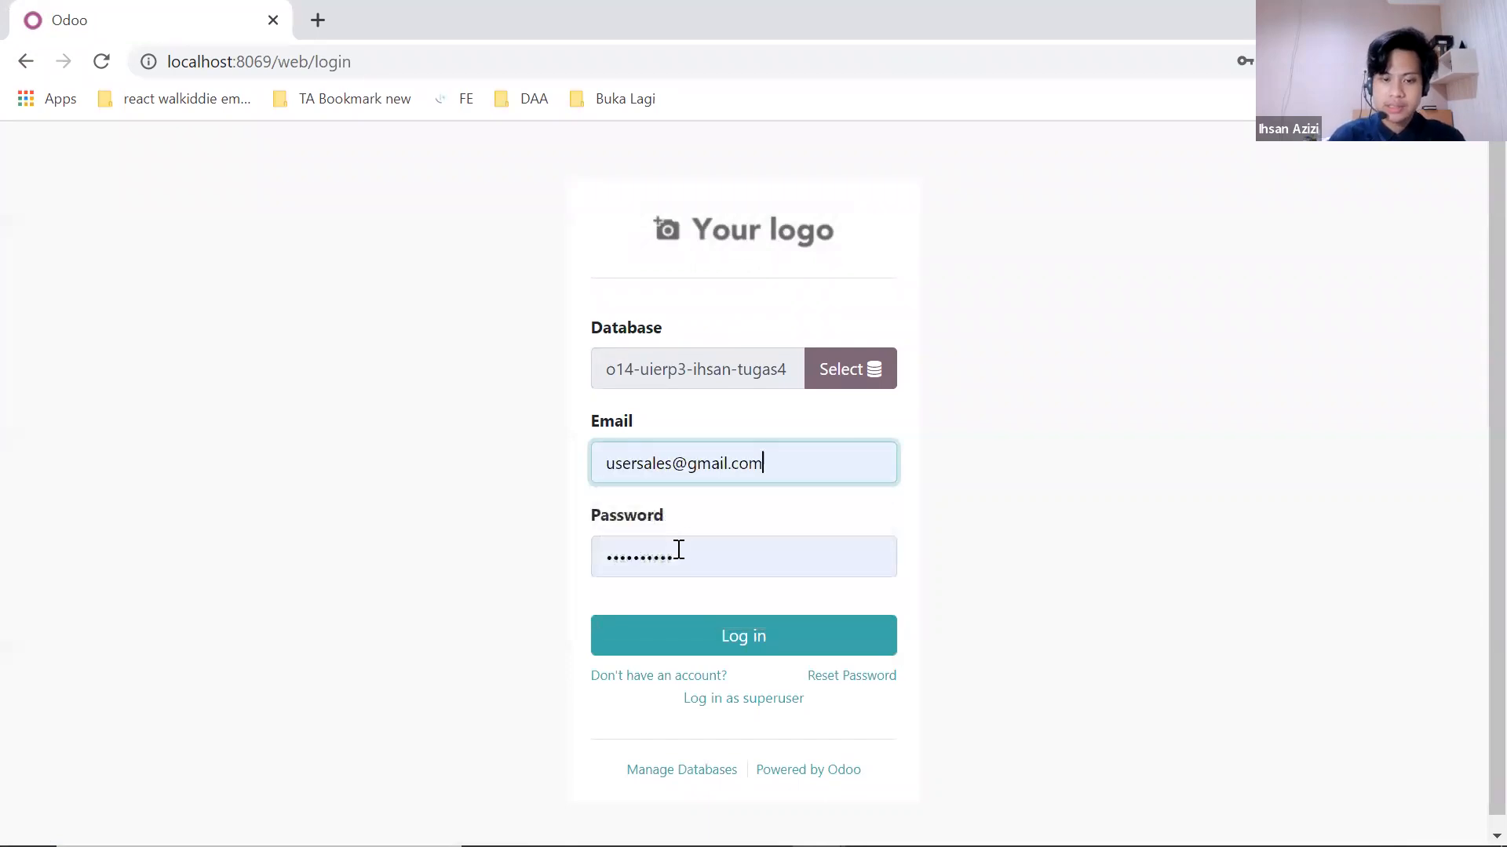
{"action": "left_click", "coordinate": [702, 647]}
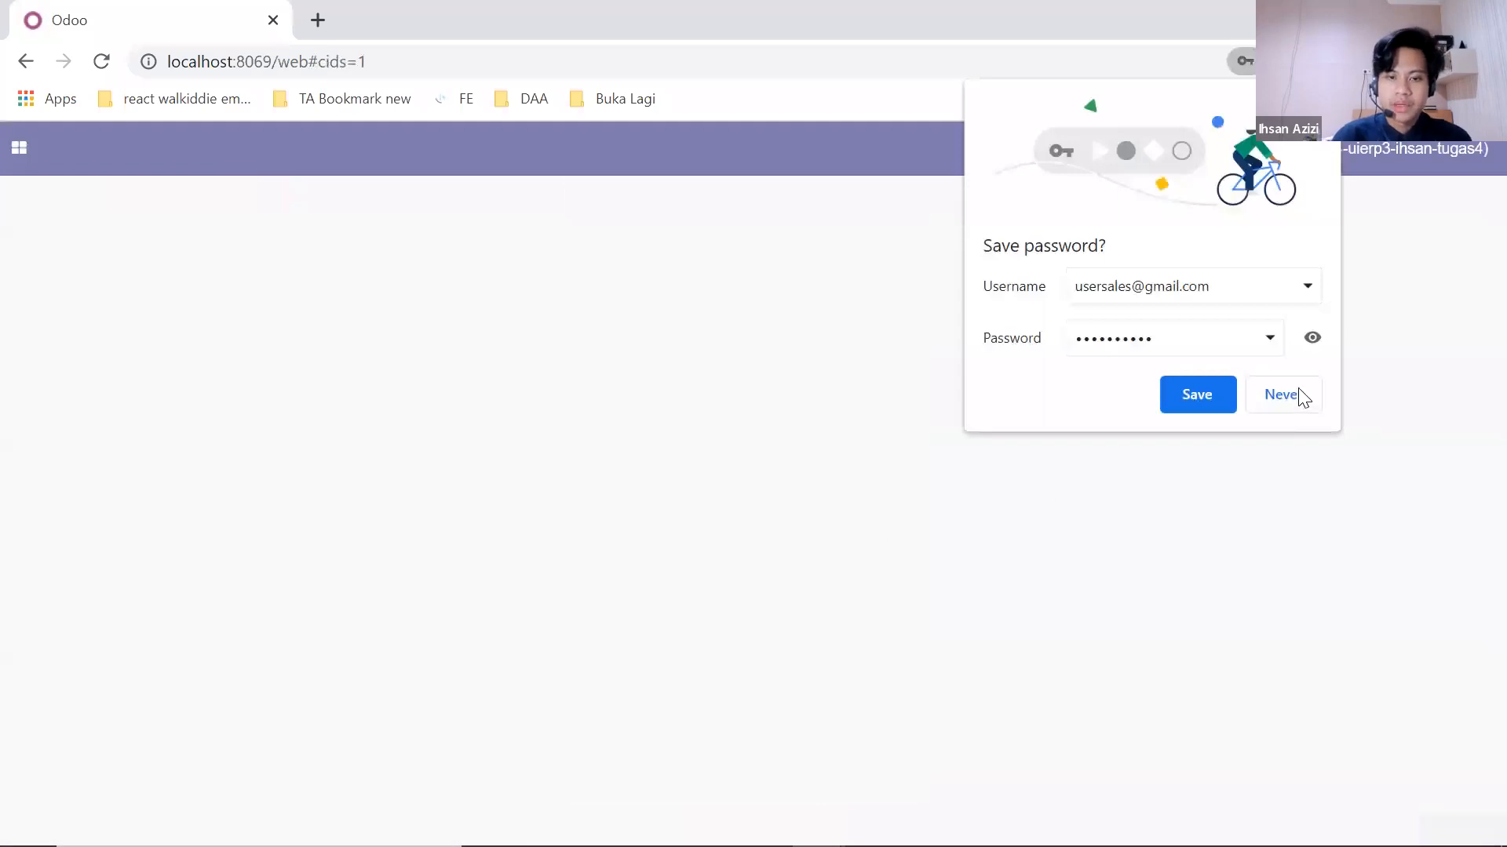
{"action": "left_click", "coordinate": [11, 171]}
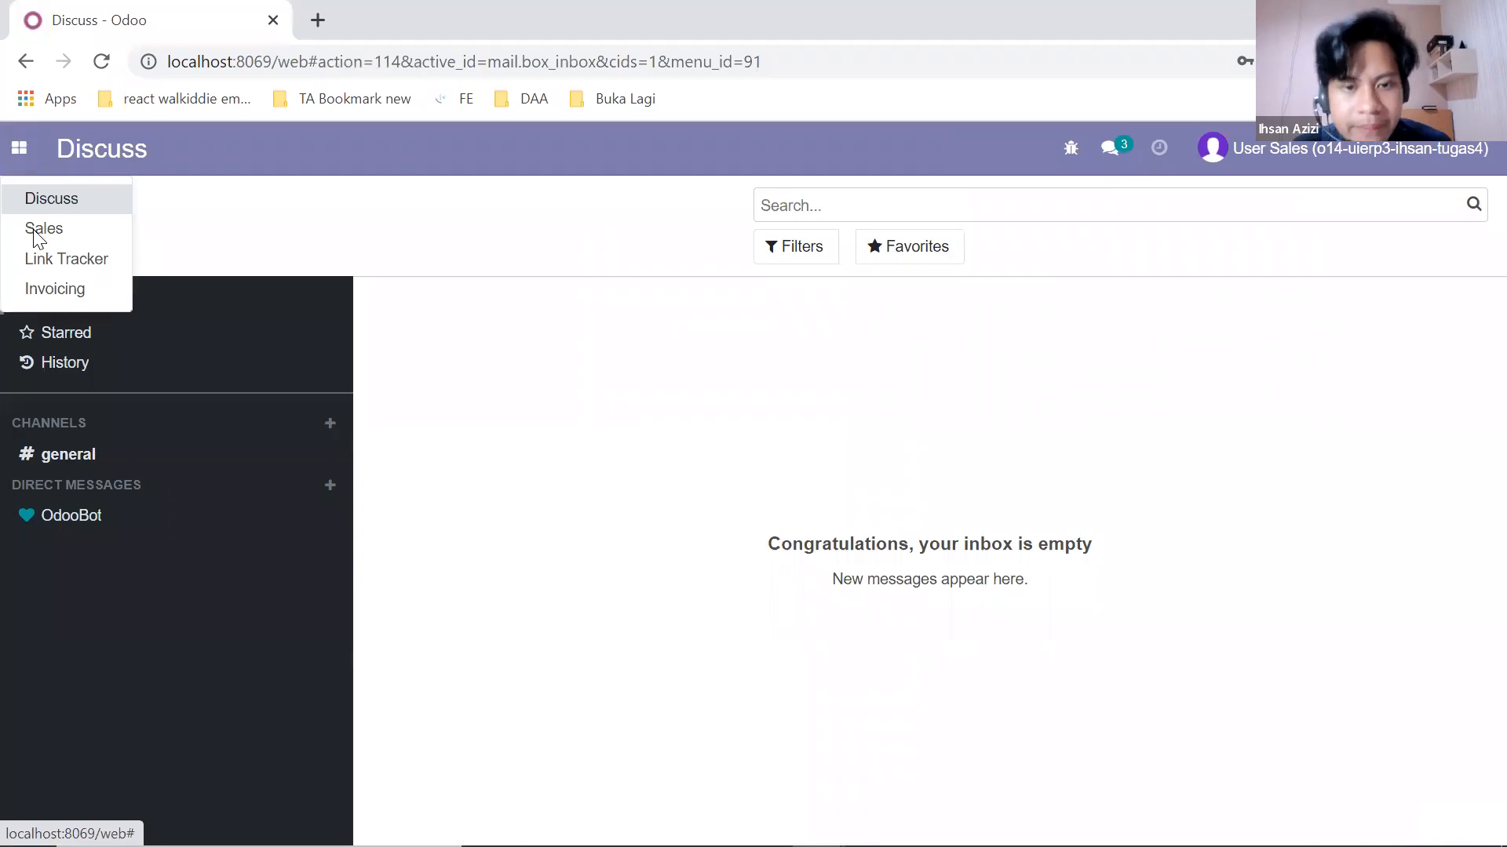
{"action": "left_click", "coordinate": [35, 230]}
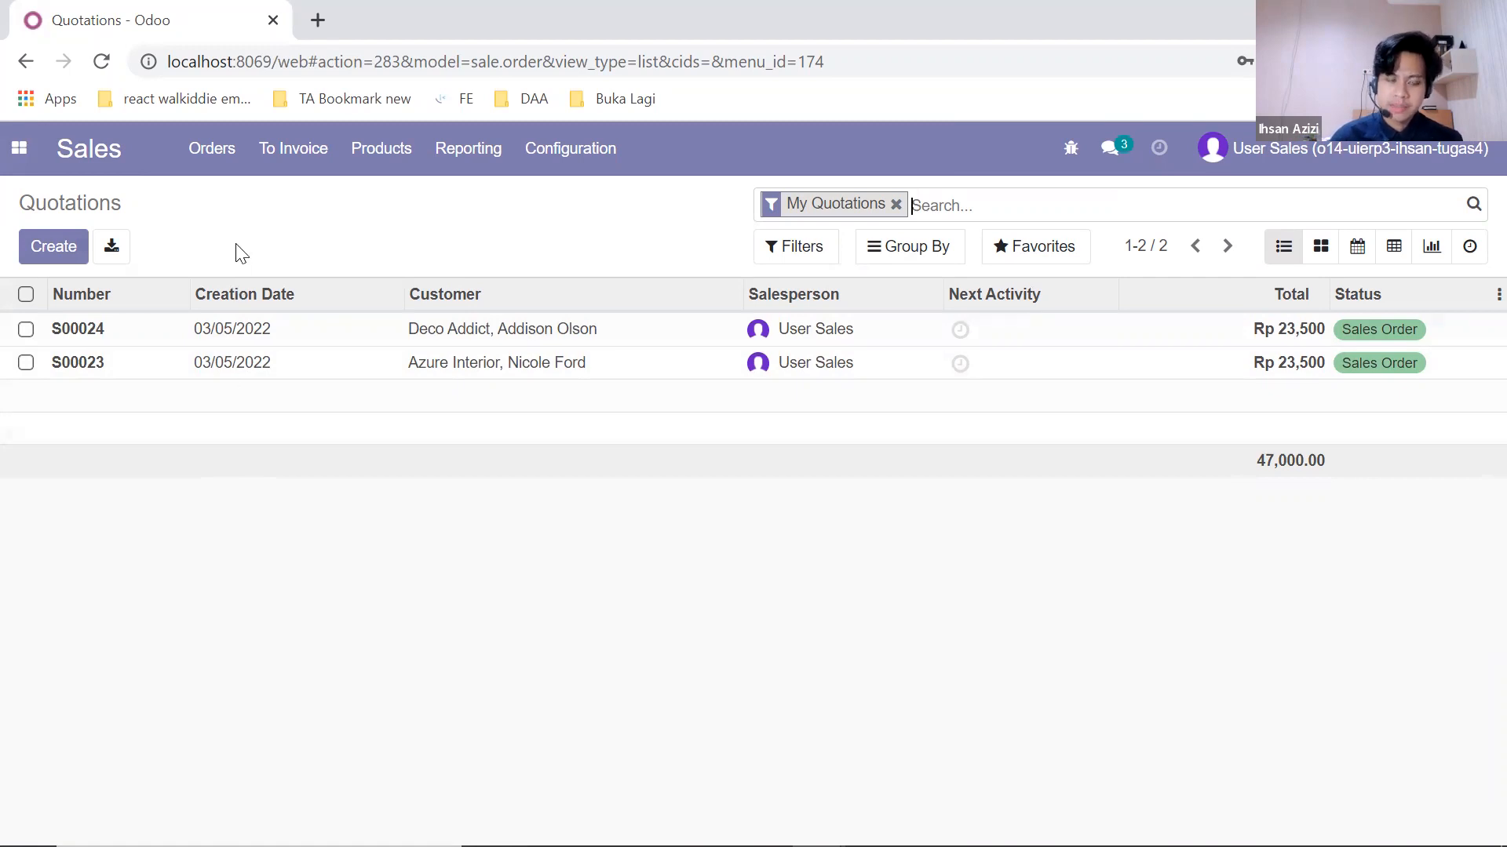
Step: Create a new quotation for Azure Interior using the 4 Person Desk template
{"action": "left_click", "coordinate": [40, 261]}
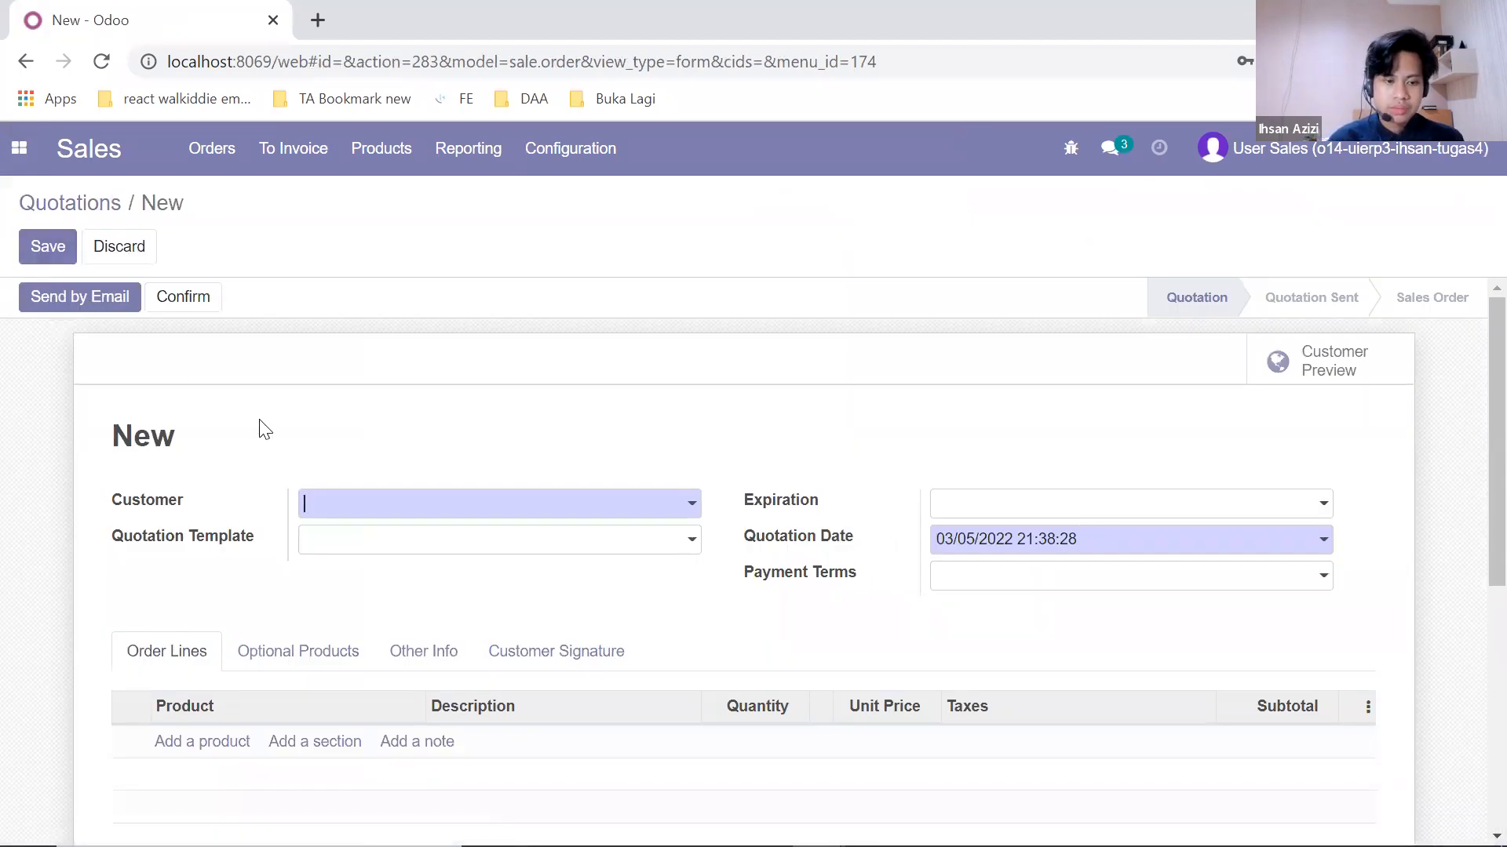
{"action": "left_click", "coordinate": [675, 511]}
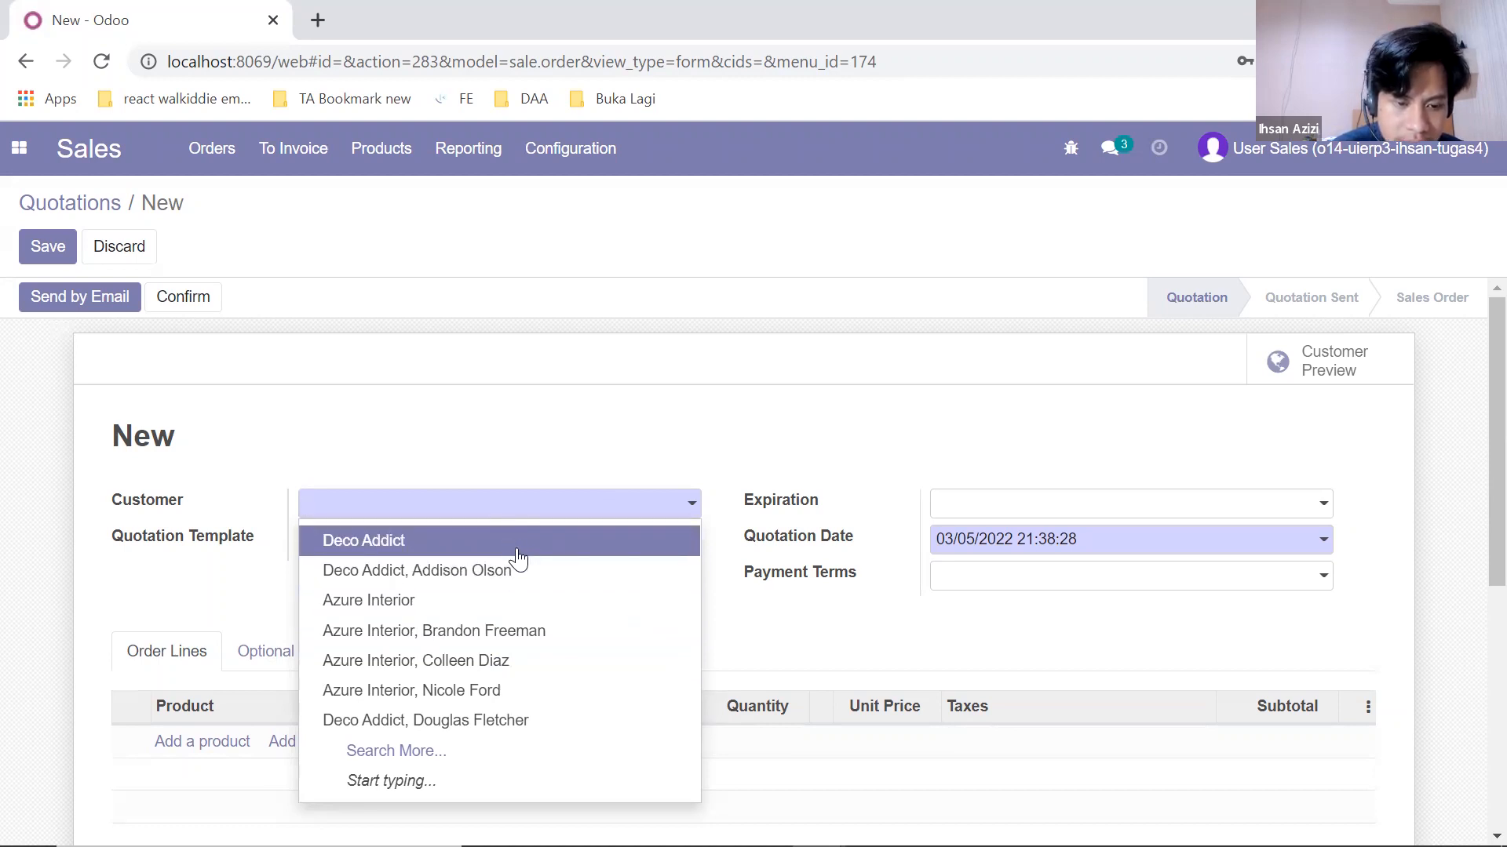
{"action": "left_click", "coordinate": [520, 665]}
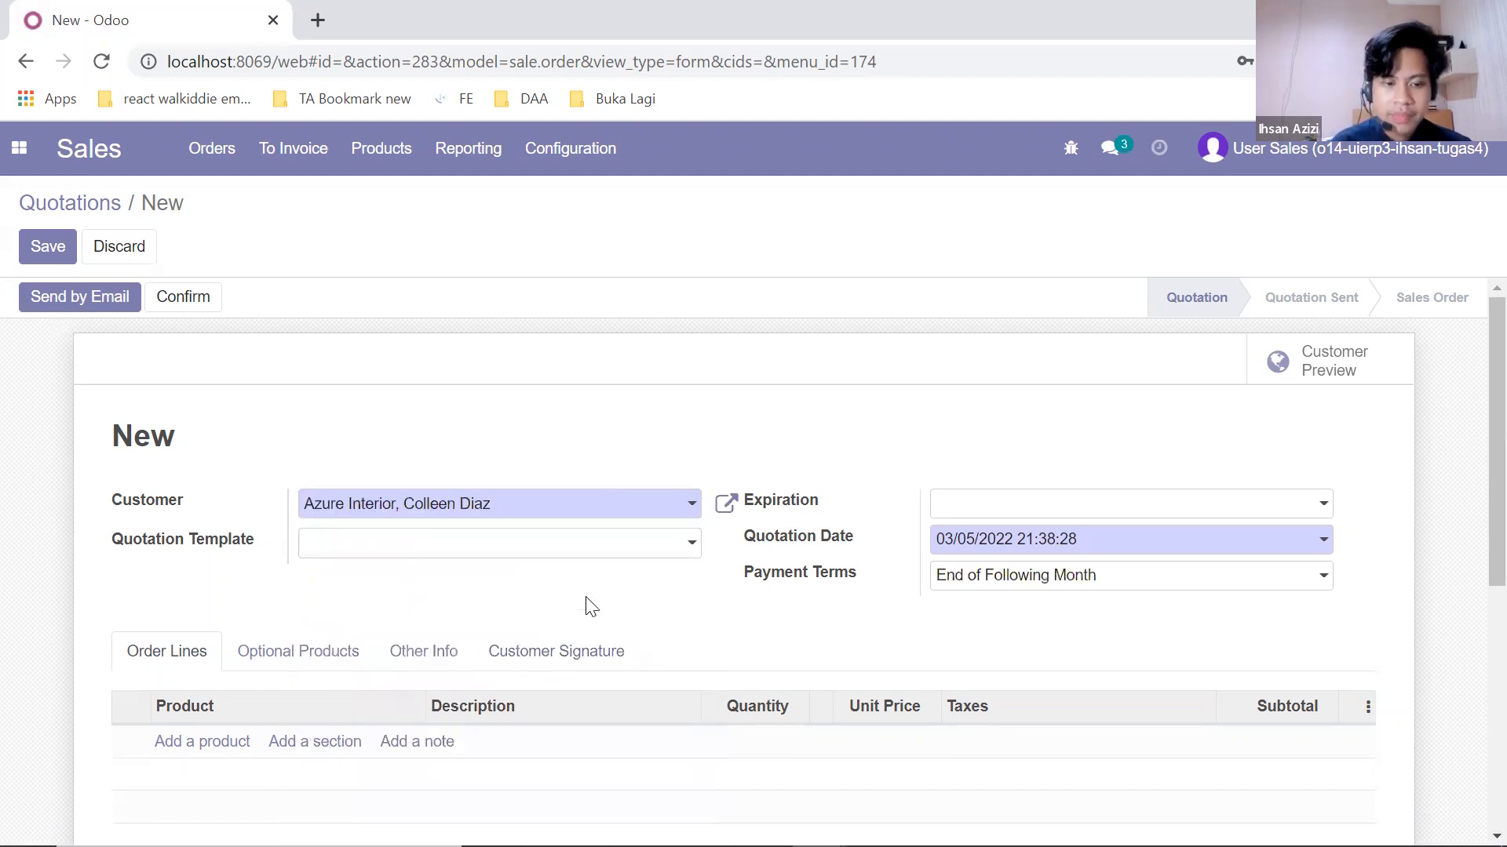
{"action": "left_click", "coordinate": [628, 553]}
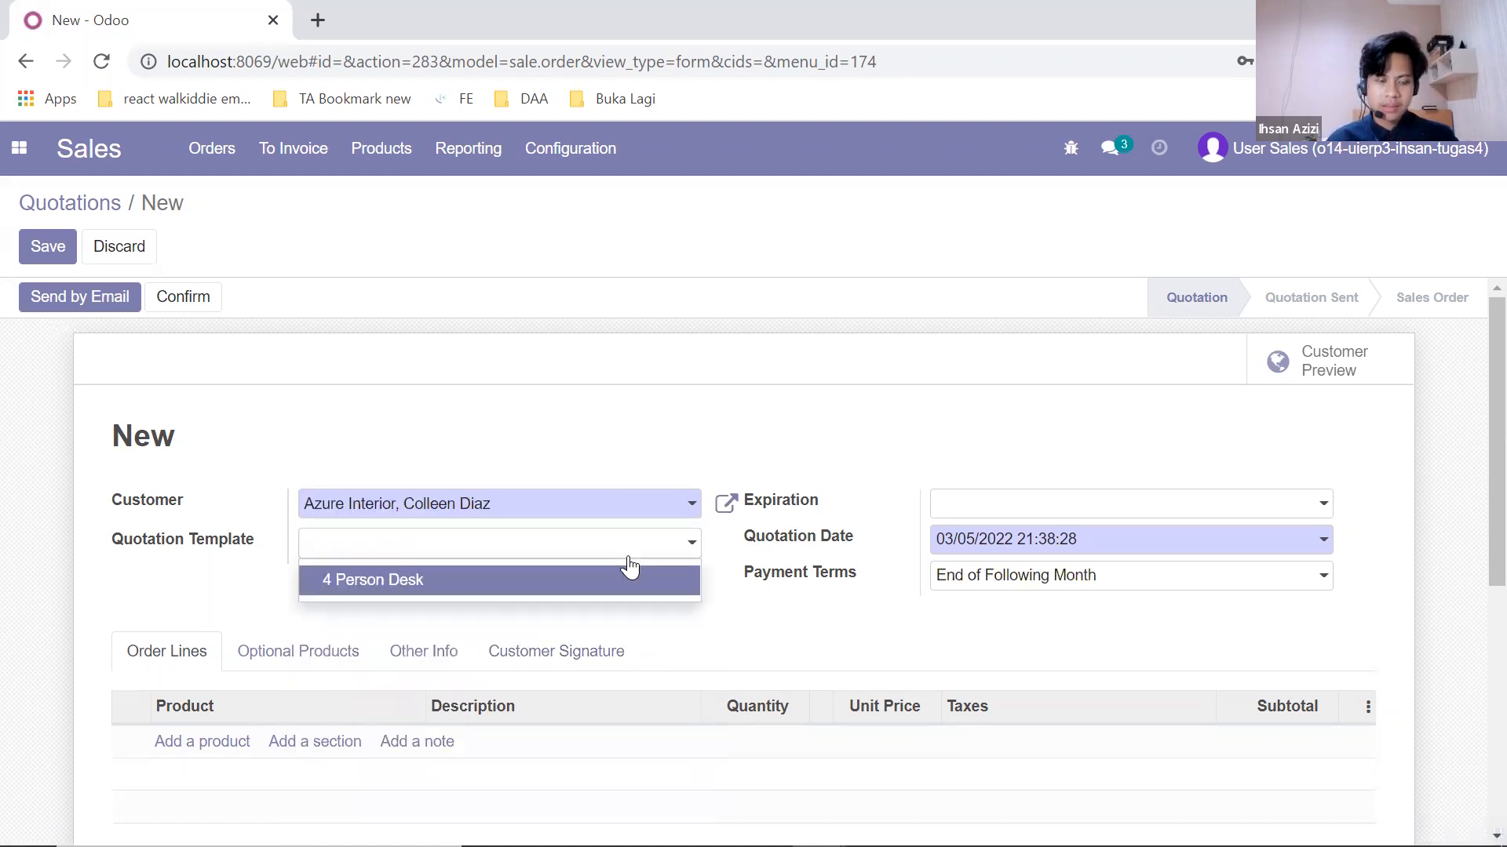
{"action": "left_click", "coordinate": [625, 584]}
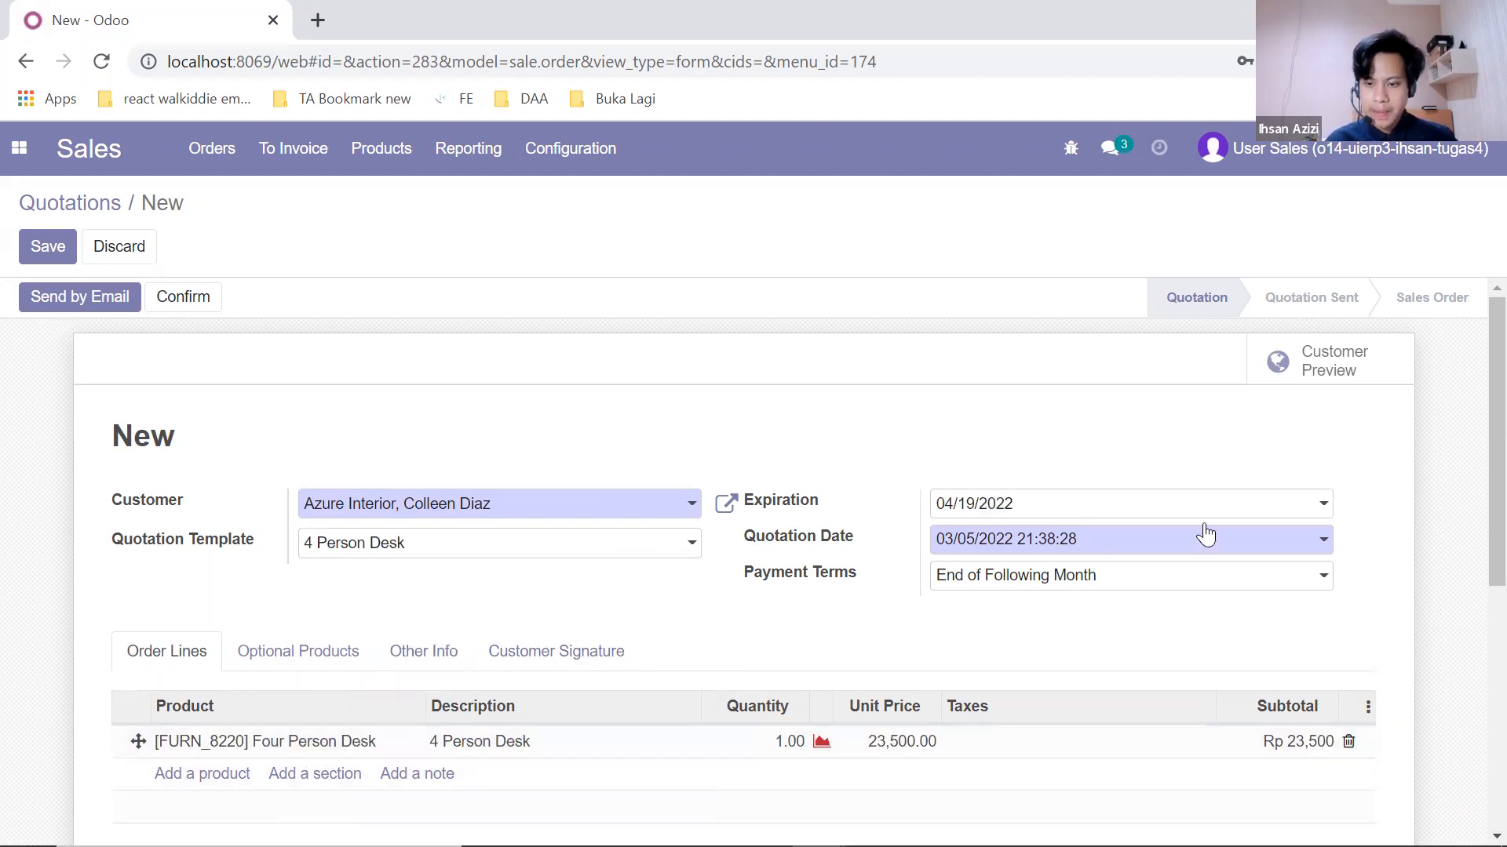
Step: Set the quotation's expiration date to 04/20/2022
{"action": "left_click", "coordinate": [1265, 508]}
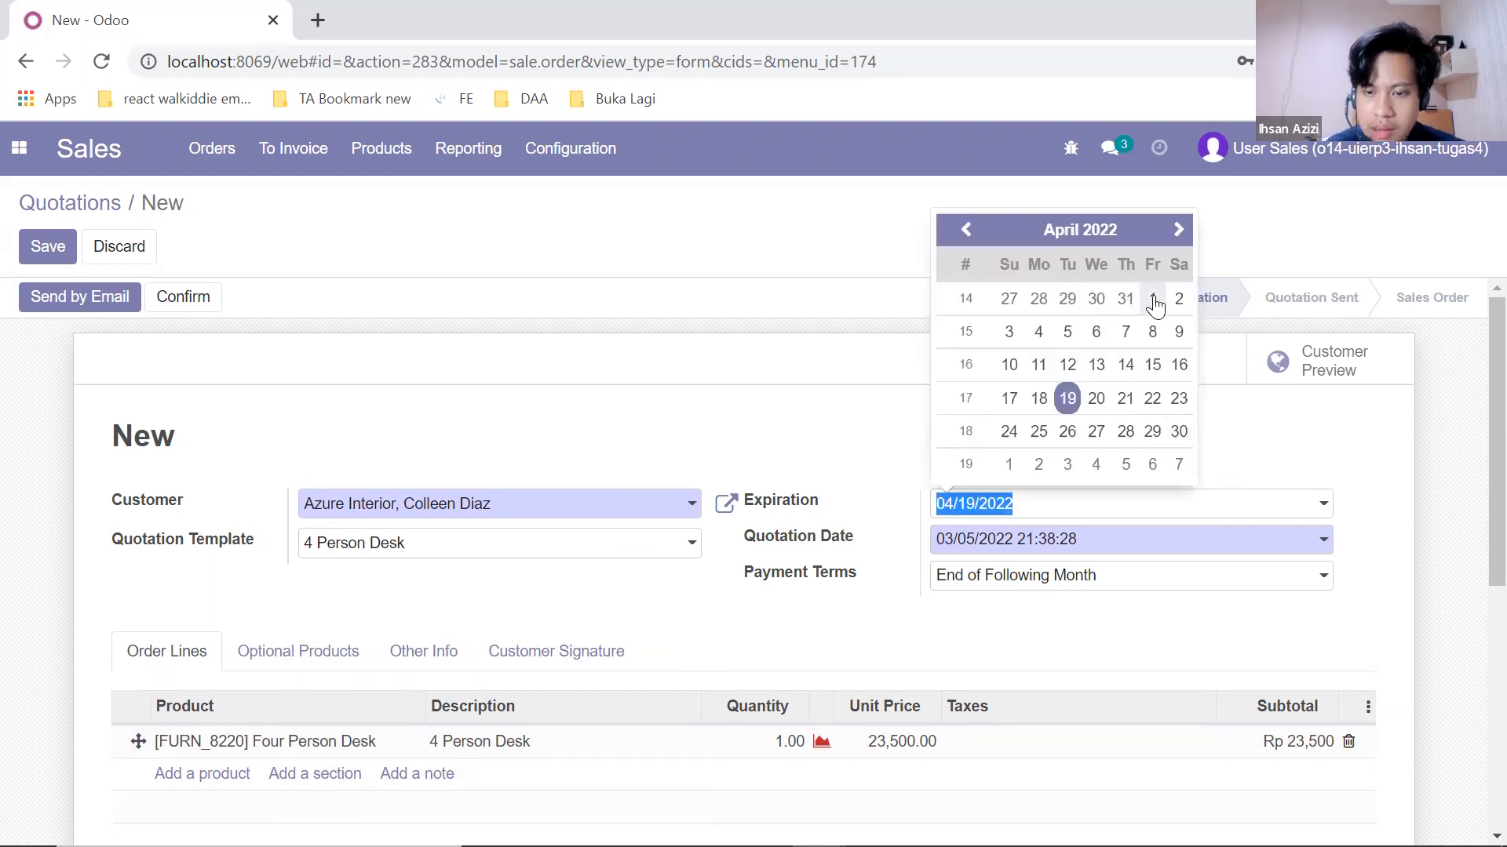
{"action": "left_click", "coordinate": [1096, 398]}
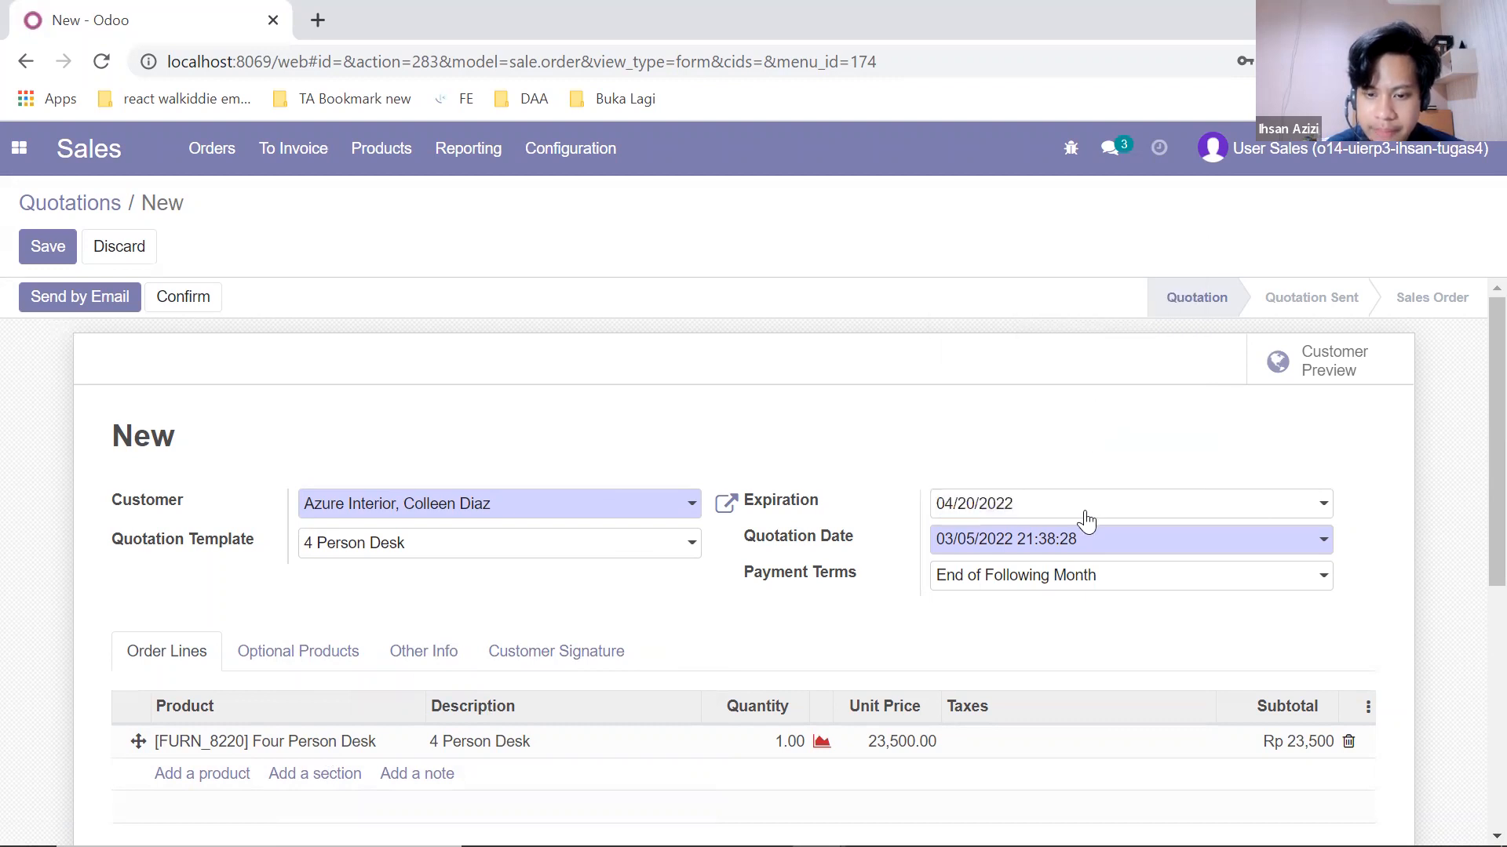
{"action": "scroll", "coordinate": [1056, 623], "scroll_direction": "down", "scroll_amount": 4}
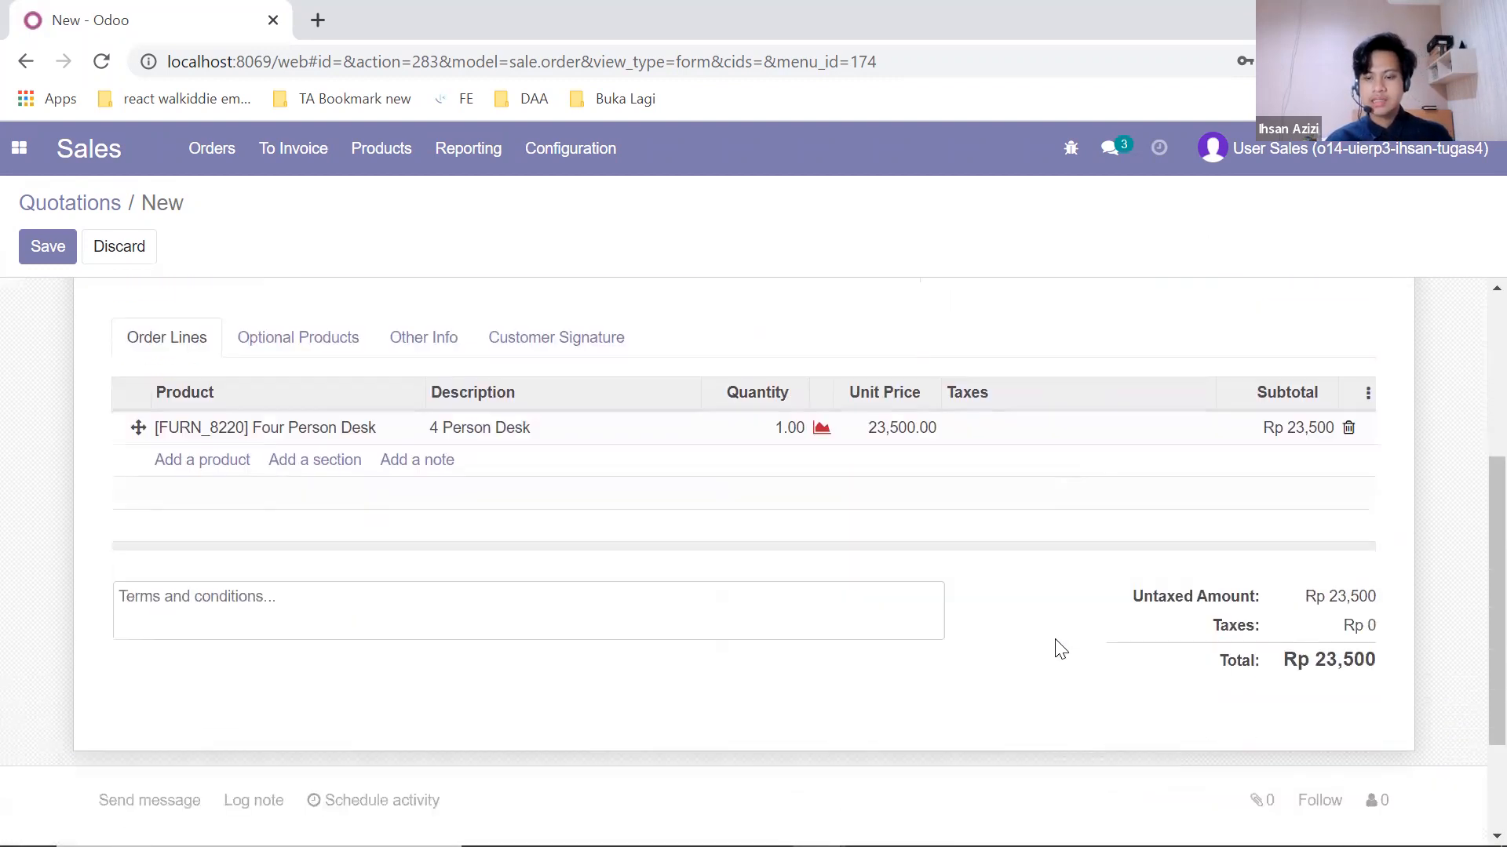
{"action": "scroll", "coordinate": [1056, 648], "scroll_direction": "up", "scroll_amount": 4}
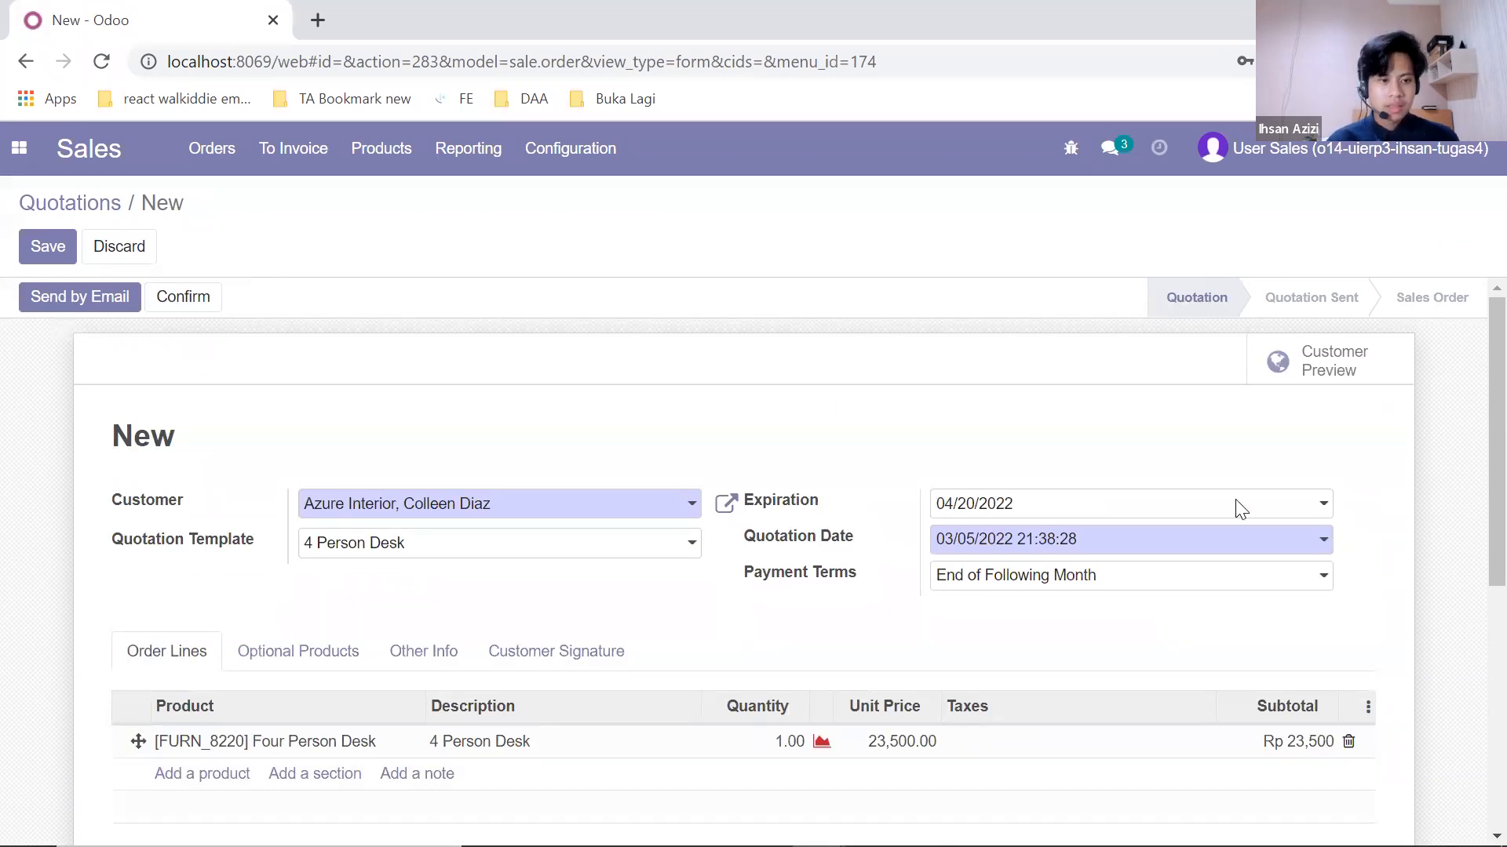
Step: Compose and send the S00025 quotation email to Azure Interior
{"action": "left_click", "coordinate": [71, 305]}
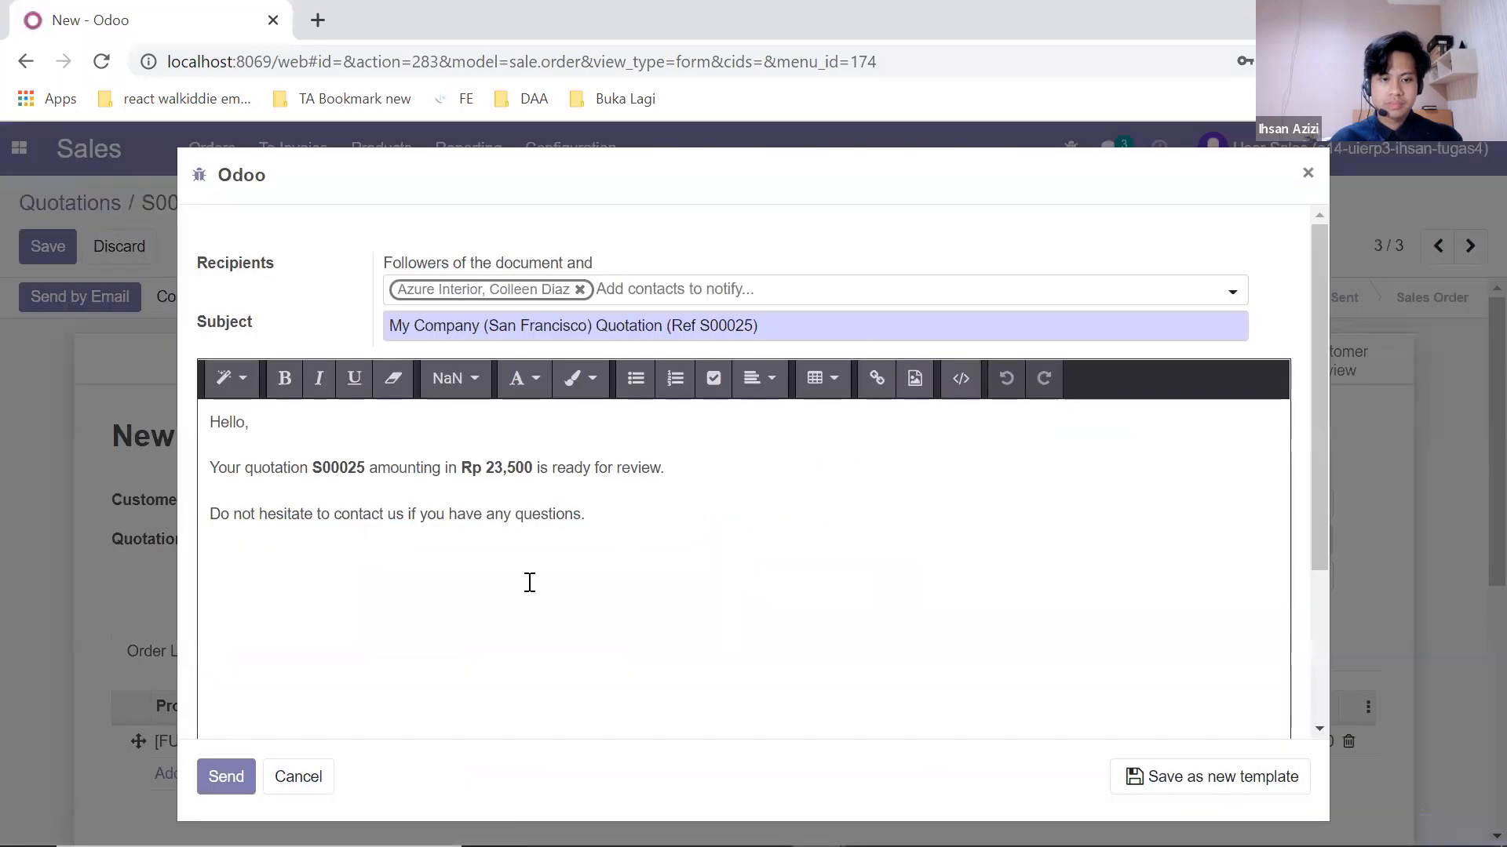
{"action": "left_click", "coordinate": [228, 775]}
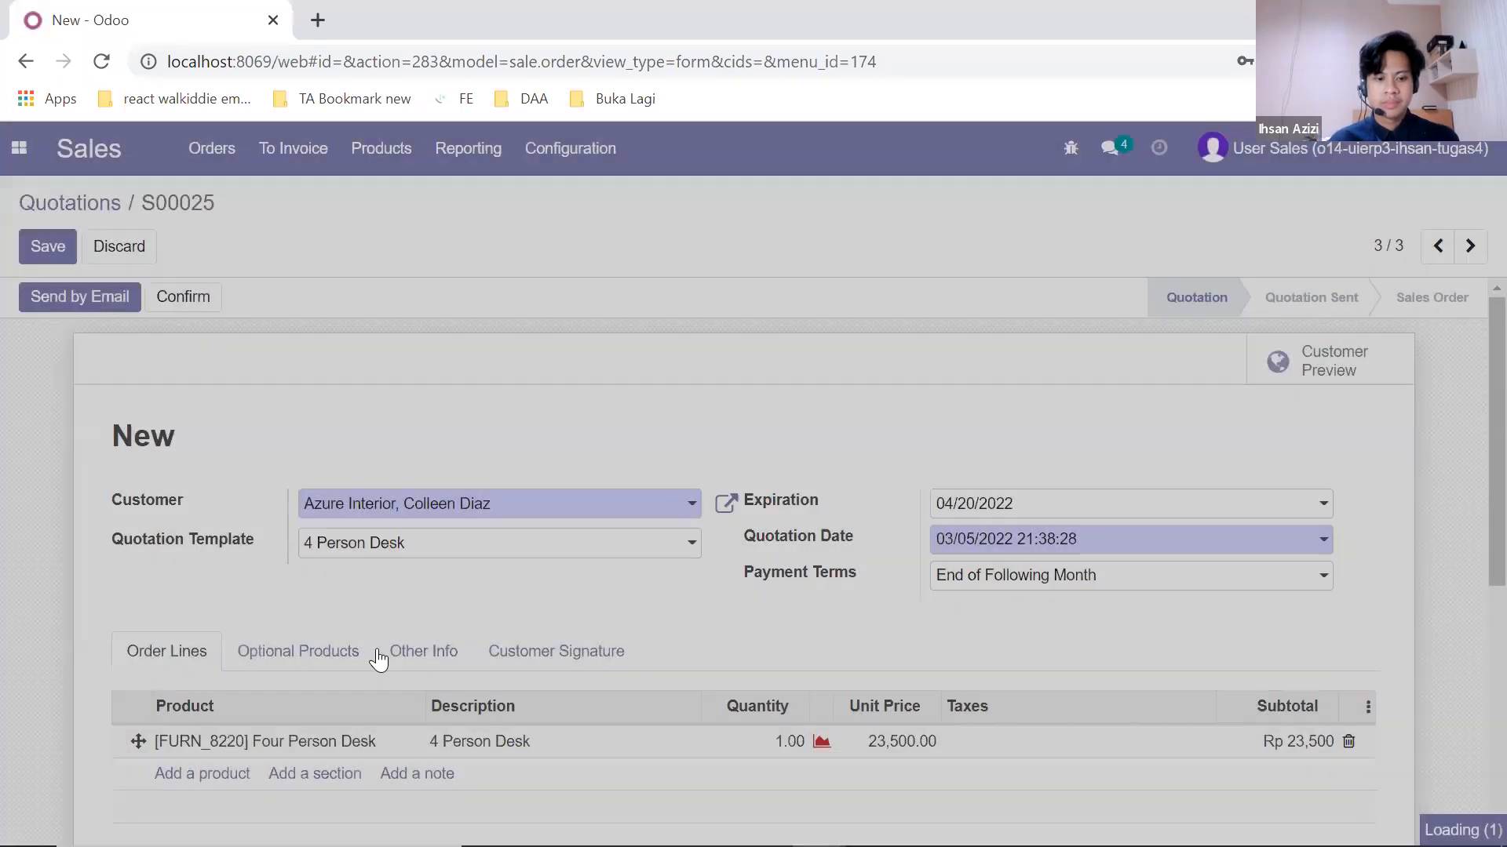
Step: Scroll through S00025's chatter to verify the sent email and S00025.pdf attachment
{"action": "scroll", "coordinate": [383, 656], "scroll_direction": "down", "scroll_amount": 6}
{"action": "scroll", "coordinate": [399, 625], "scroll_direction": "down", "scroll_amount": 2}
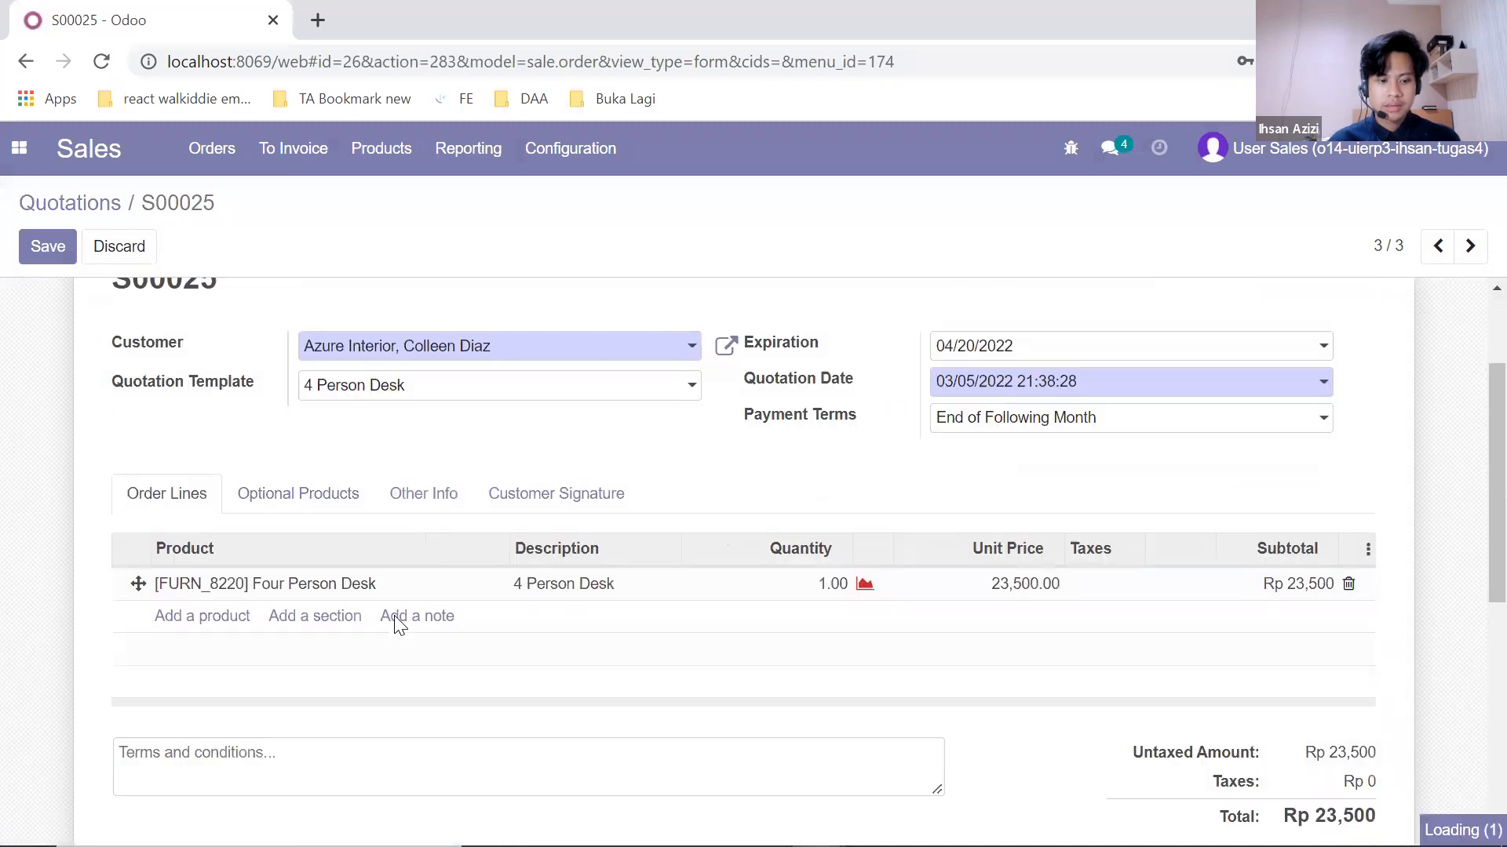
{"action": "scroll", "coordinate": [398, 625], "scroll_direction": "down", "scroll_amount": 7}
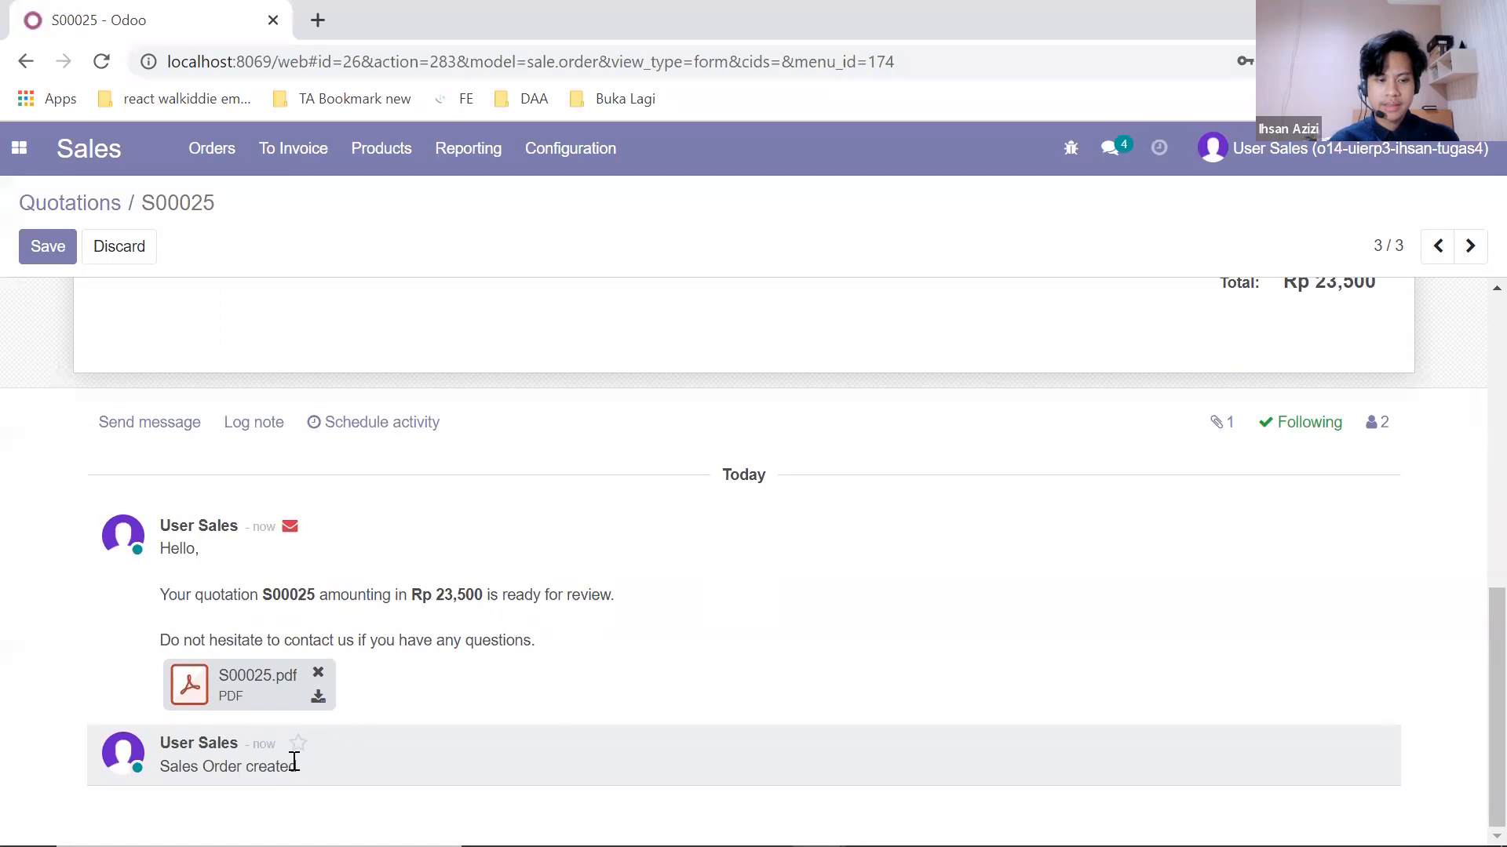
{"action": "scroll", "coordinate": [350, 608], "scroll_direction": "up", "scroll_amount": 10}
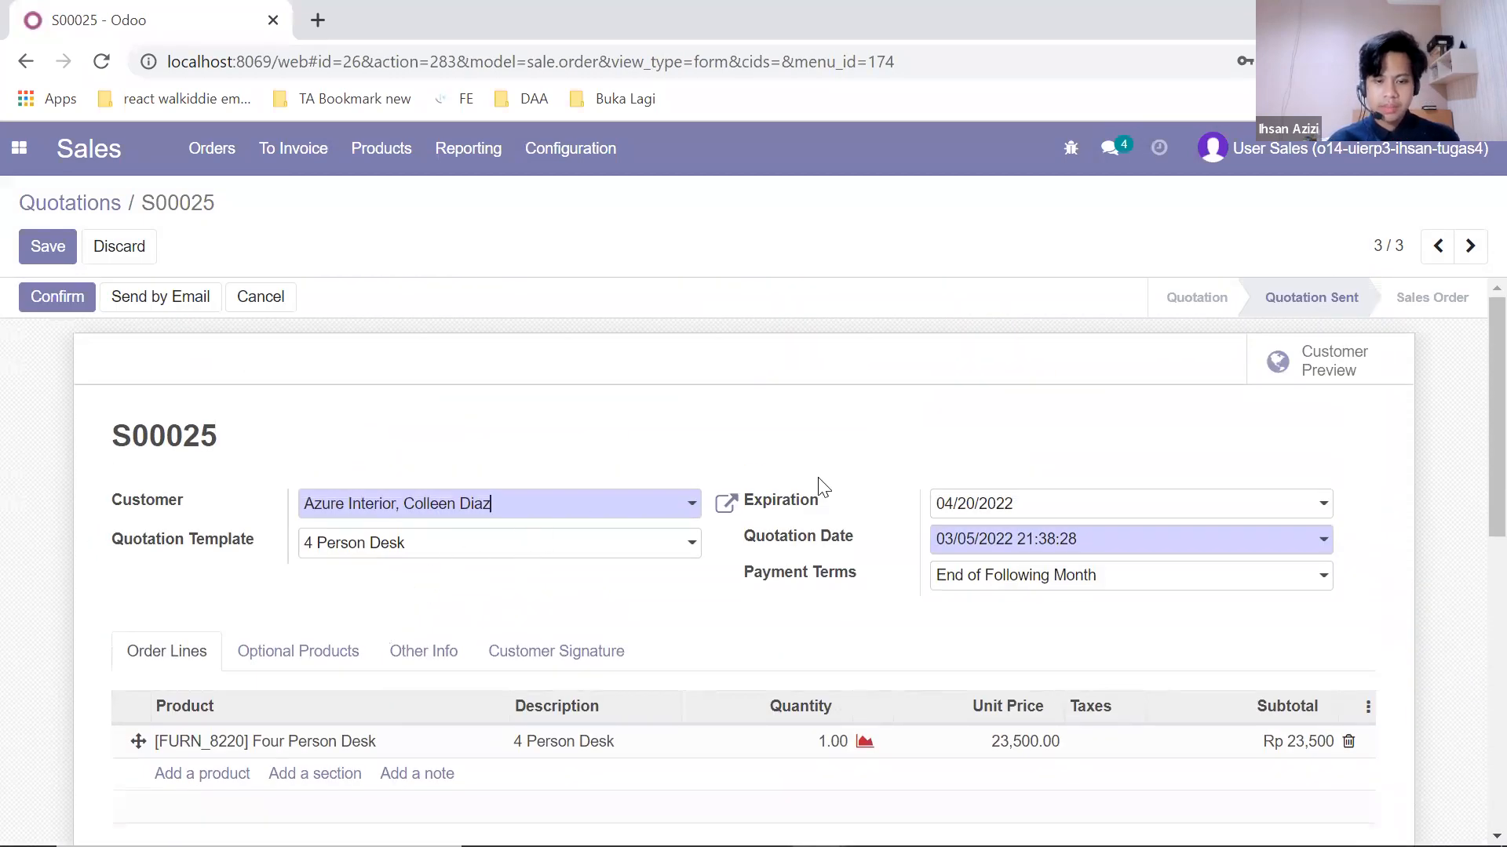
Step: Confirm S00025 as a sales order and check chatter for 'Quotation confirmed'
{"action": "left_click", "coordinate": [50, 298]}
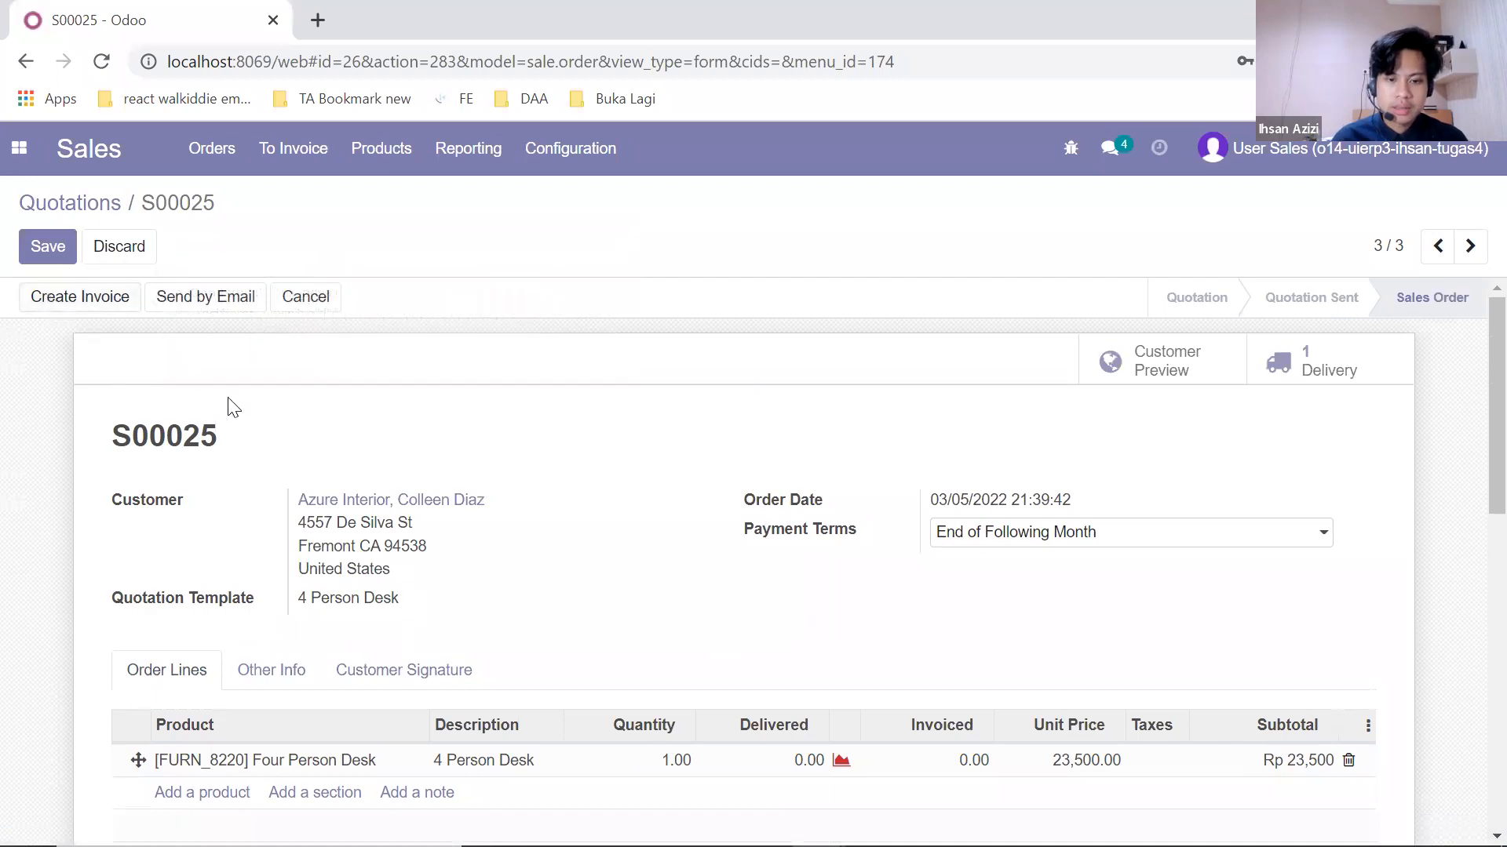
{"action": "scroll", "coordinate": [233, 406], "scroll_direction": "down", "scroll_amount": 5}
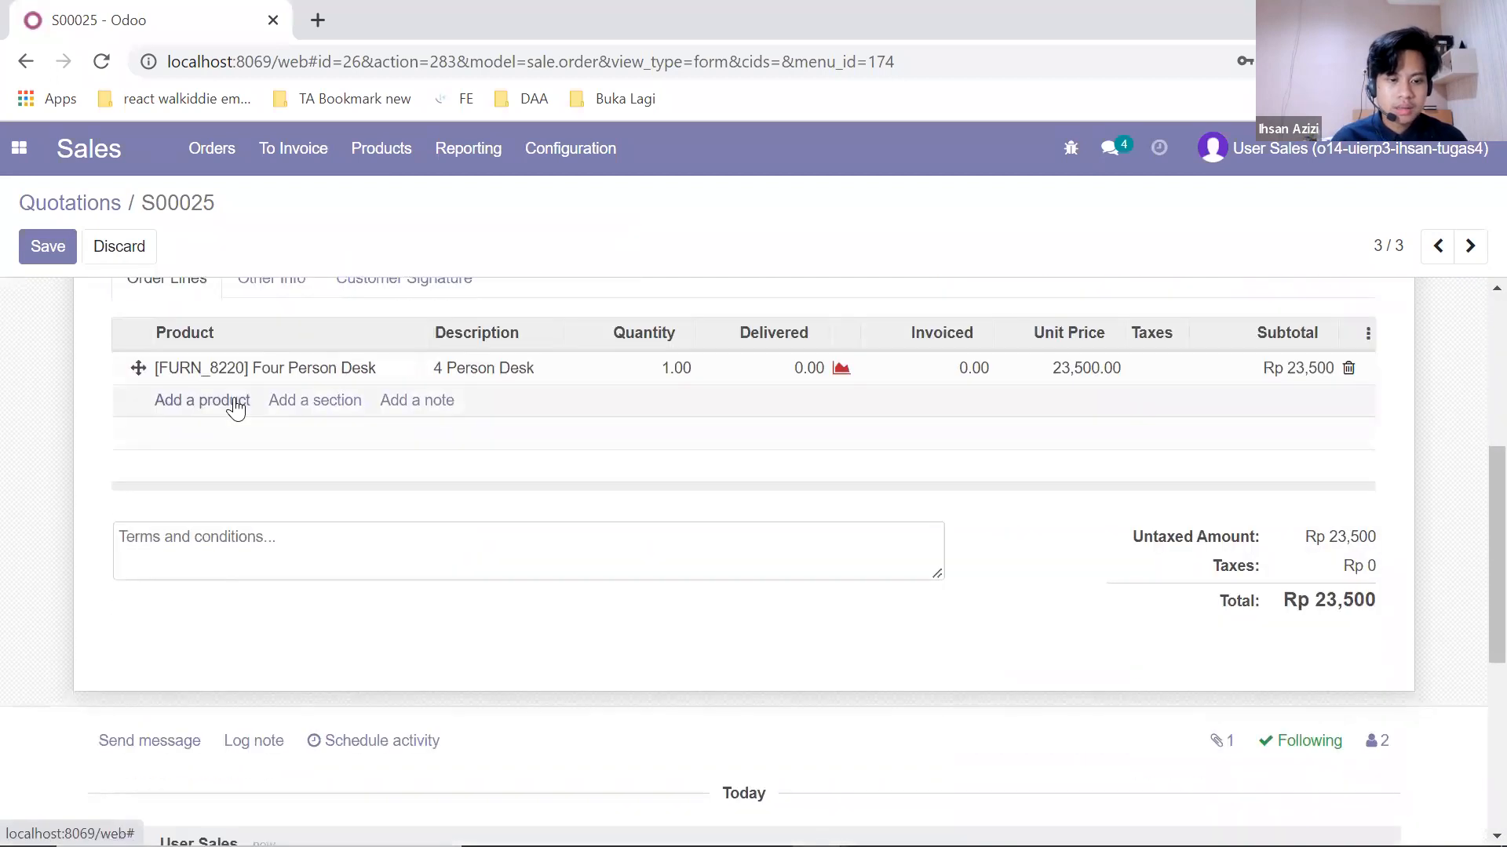
{"action": "scroll", "coordinate": [235, 407], "scroll_direction": "down", "scroll_amount": 3}
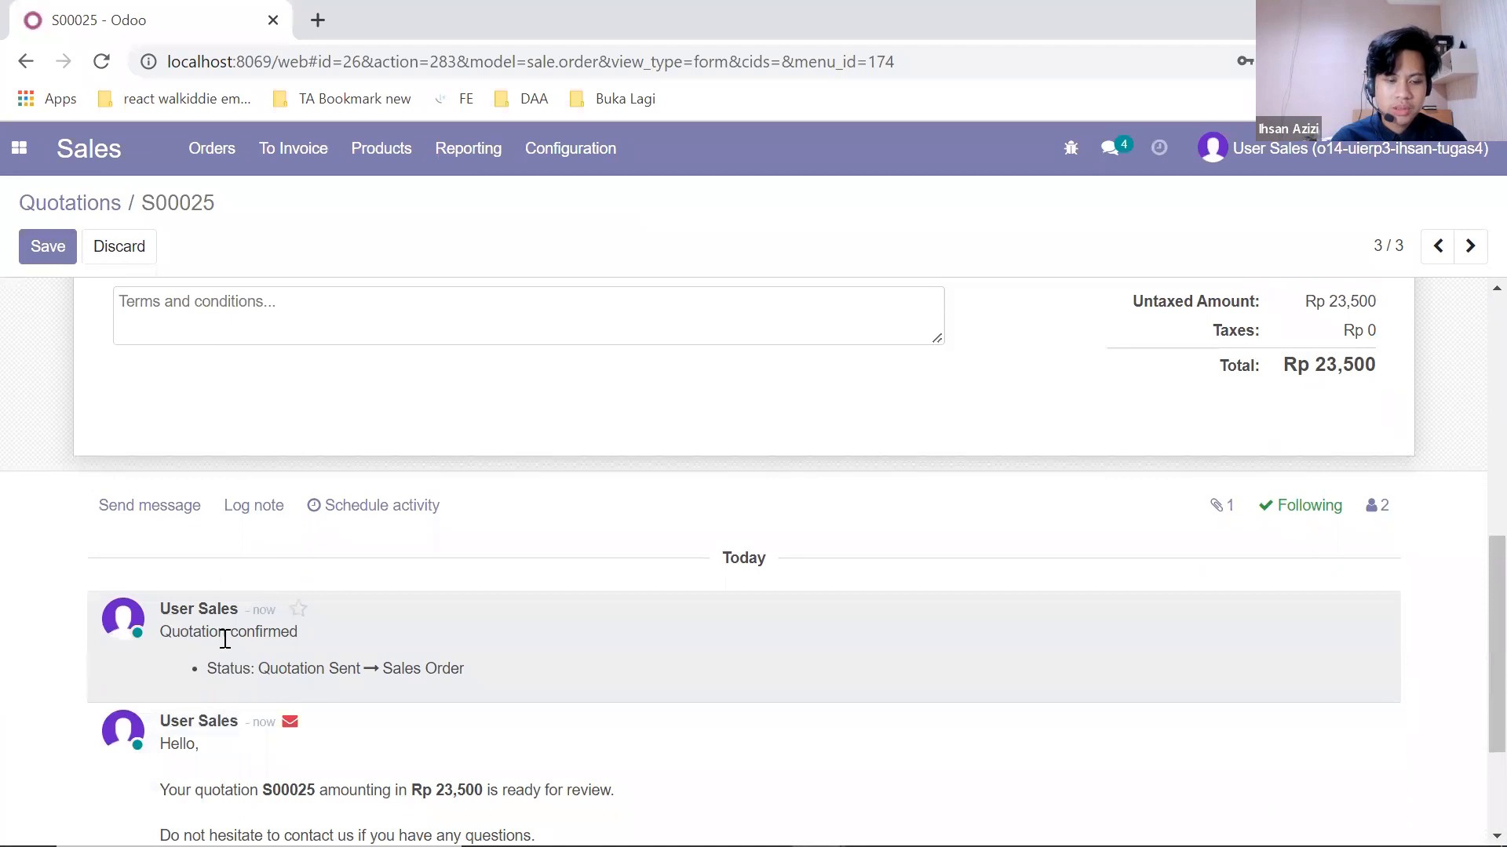
{"action": "scroll", "coordinate": [376, 627], "scroll_direction": "up", "scroll_amount": 8}
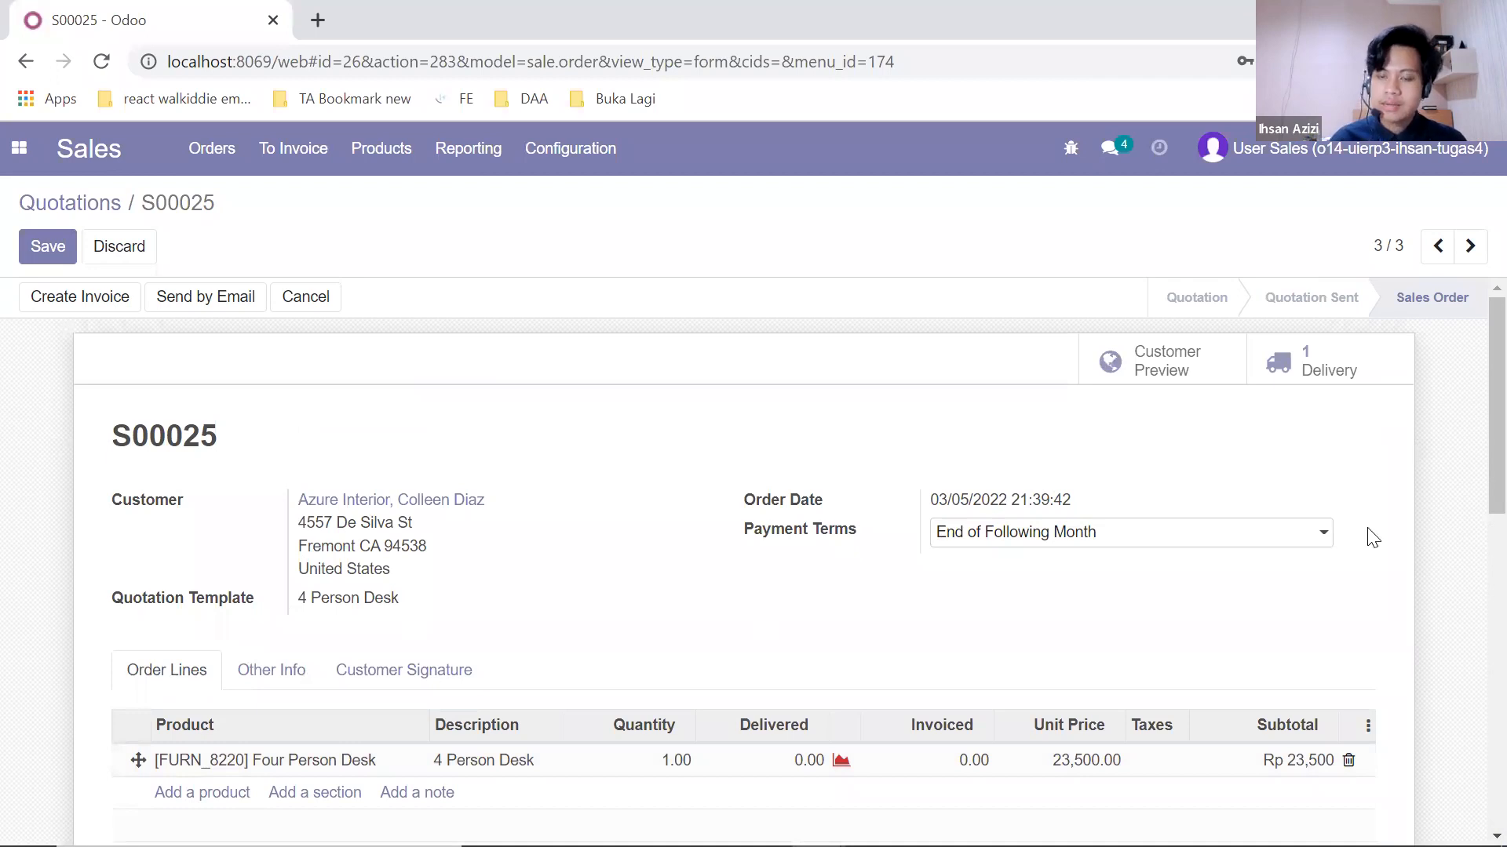
Step: Log out of User Sales and log in as User Inventory with its saved login
{"action": "left_click", "coordinate": [1393, 168]}
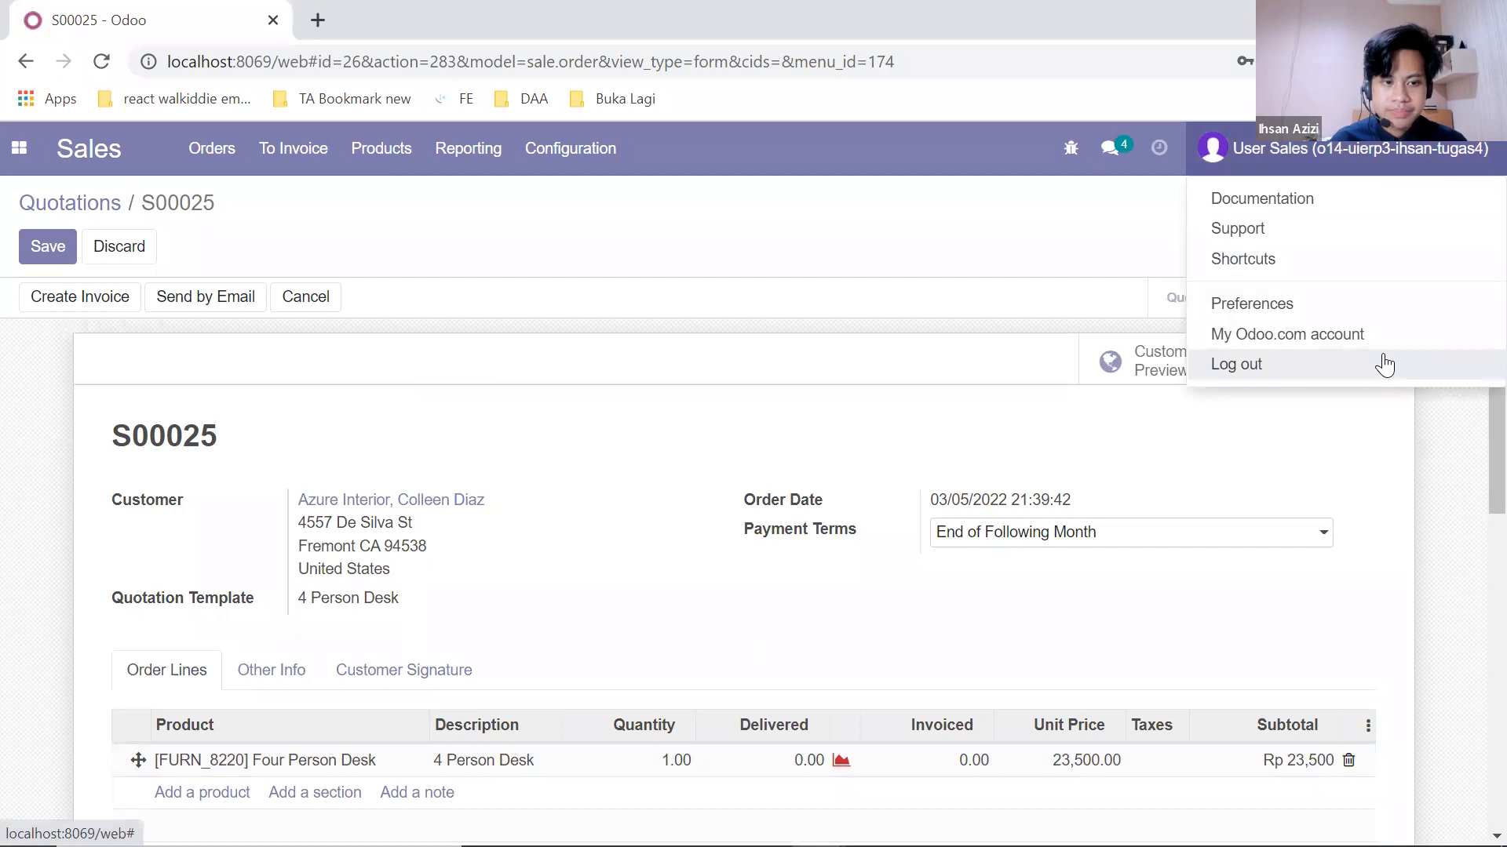
{"action": "left_click", "coordinate": [1384, 365]}
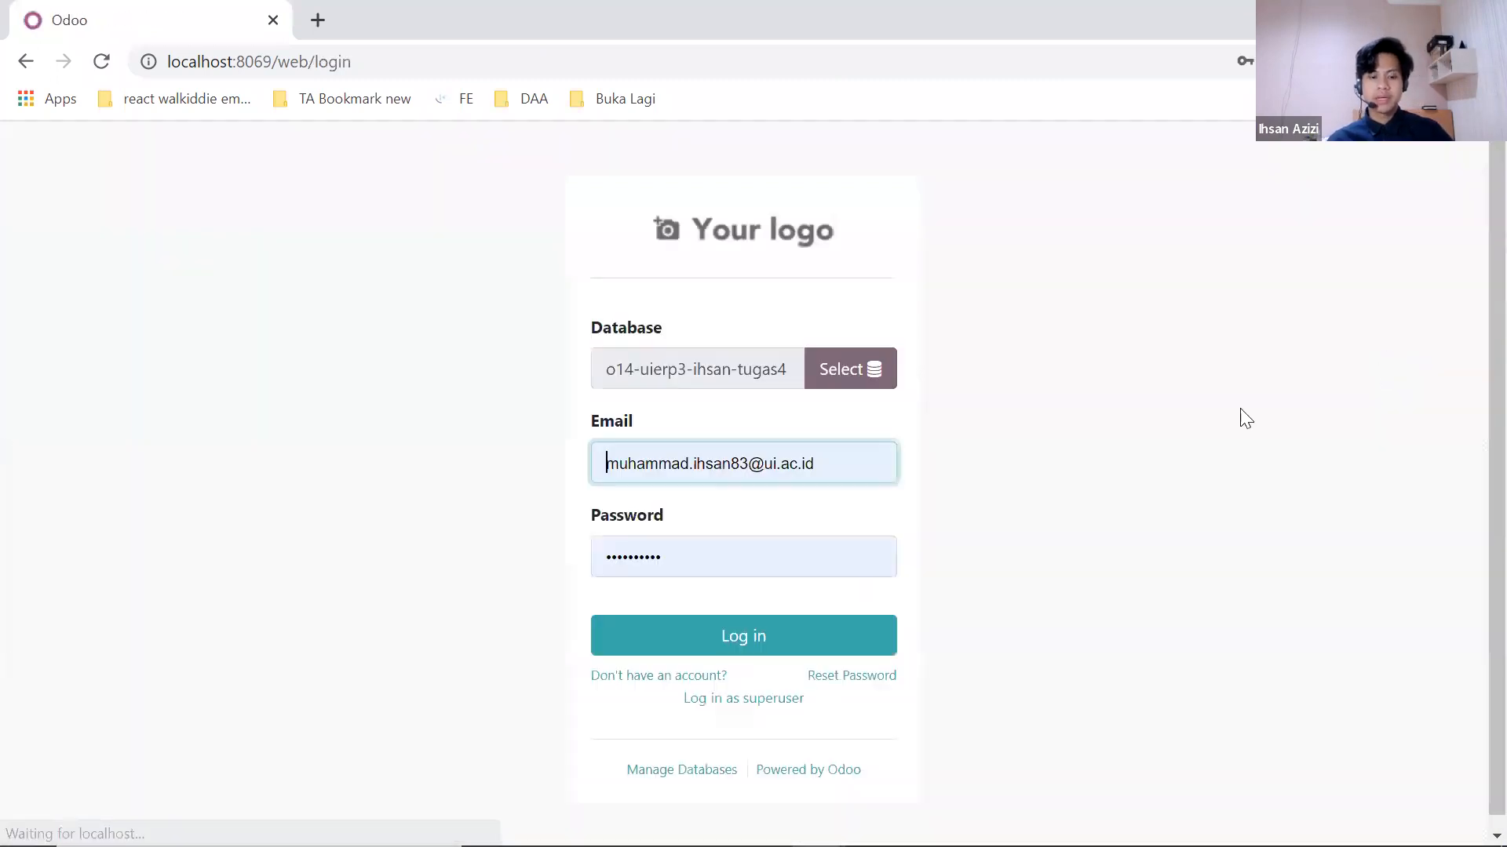
{"action": "left_click", "coordinate": [841, 467]}
{"action": "key", "text": "ctrl+a"}
{"action": "key", "text": "BackSpace"}
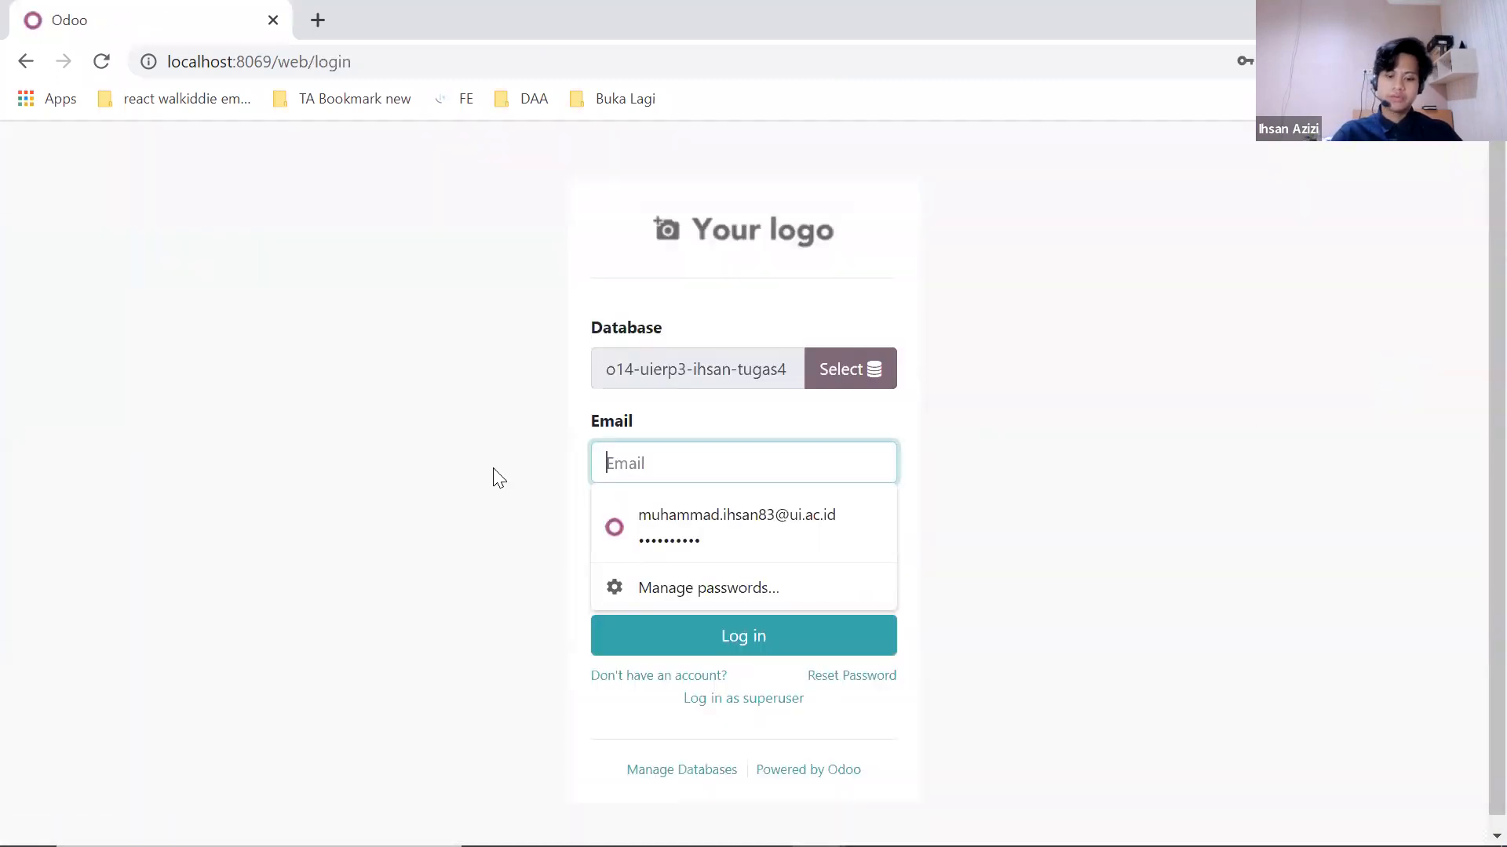
{"action": "left_click", "coordinate": [718, 556]}
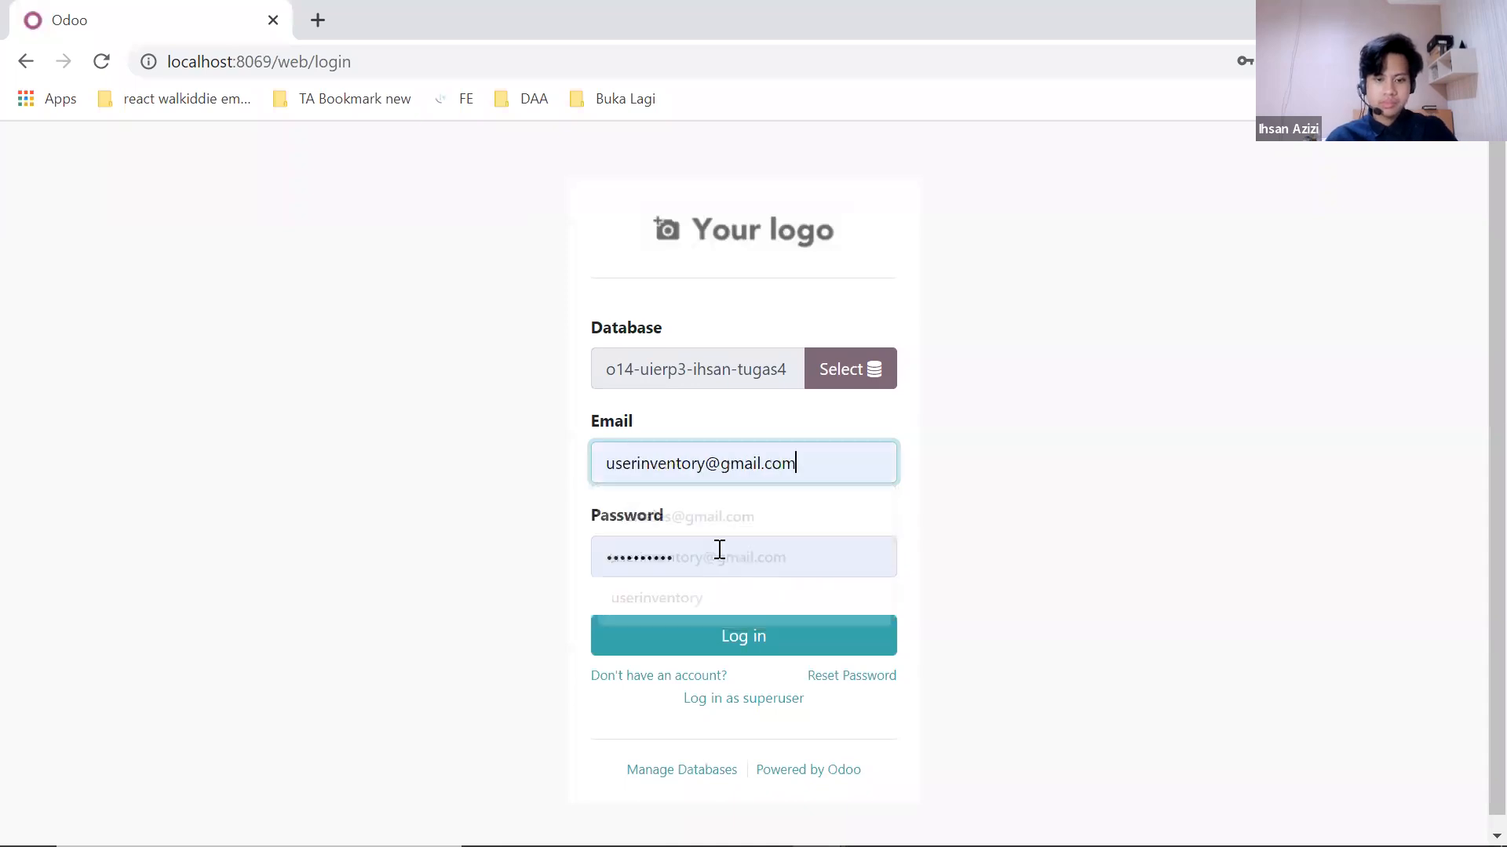
{"action": "left_click", "coordinate": [736, 633]}
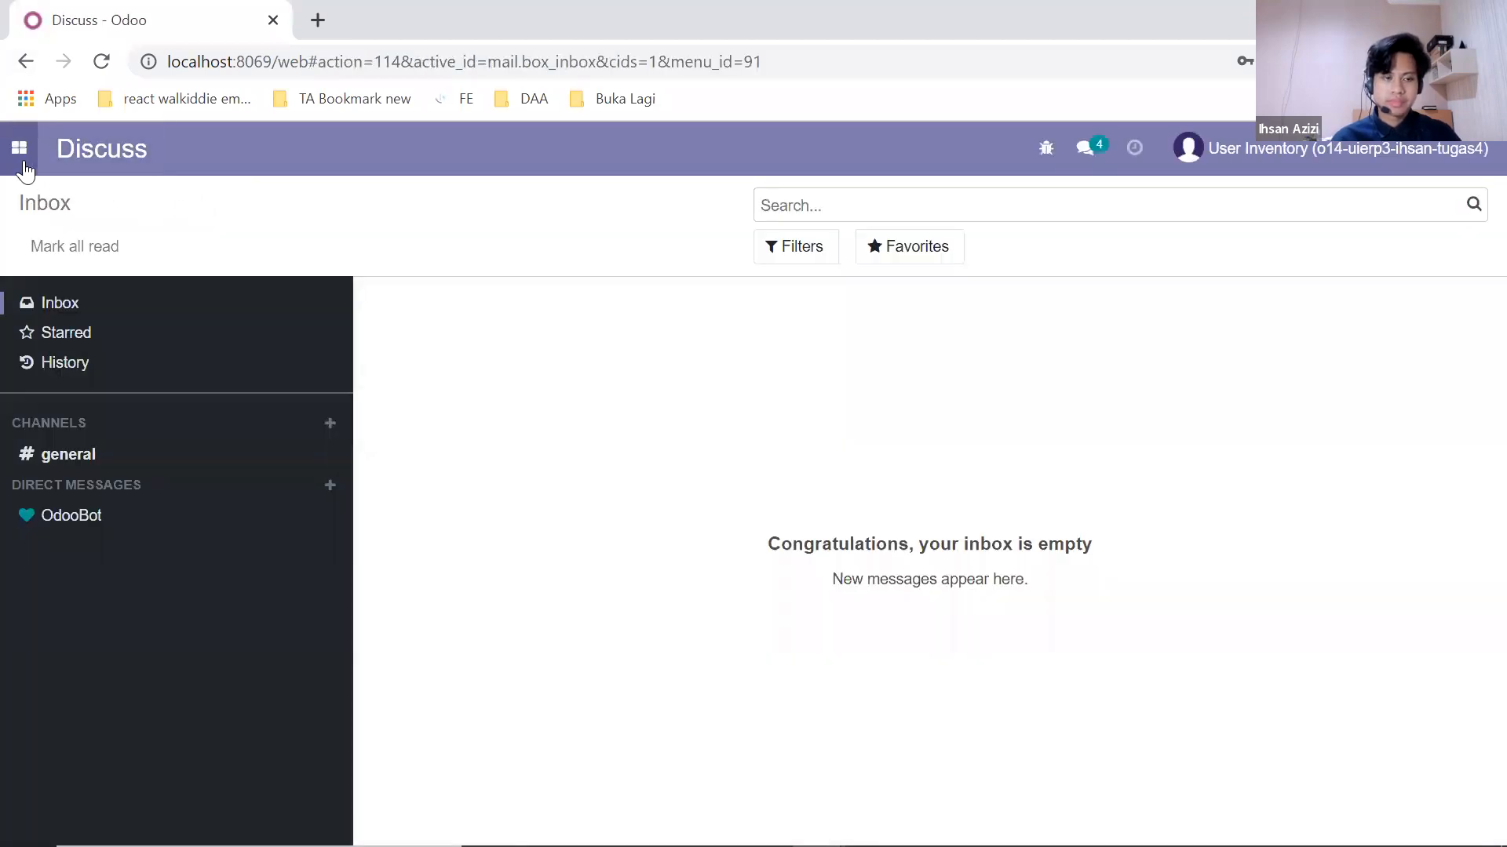
Step: Open Inventory's San Francisco Delivery Orders and remove the Ready filter to show all 15 transfers
{"action": "left_click", "coordinate": [25, 165]}
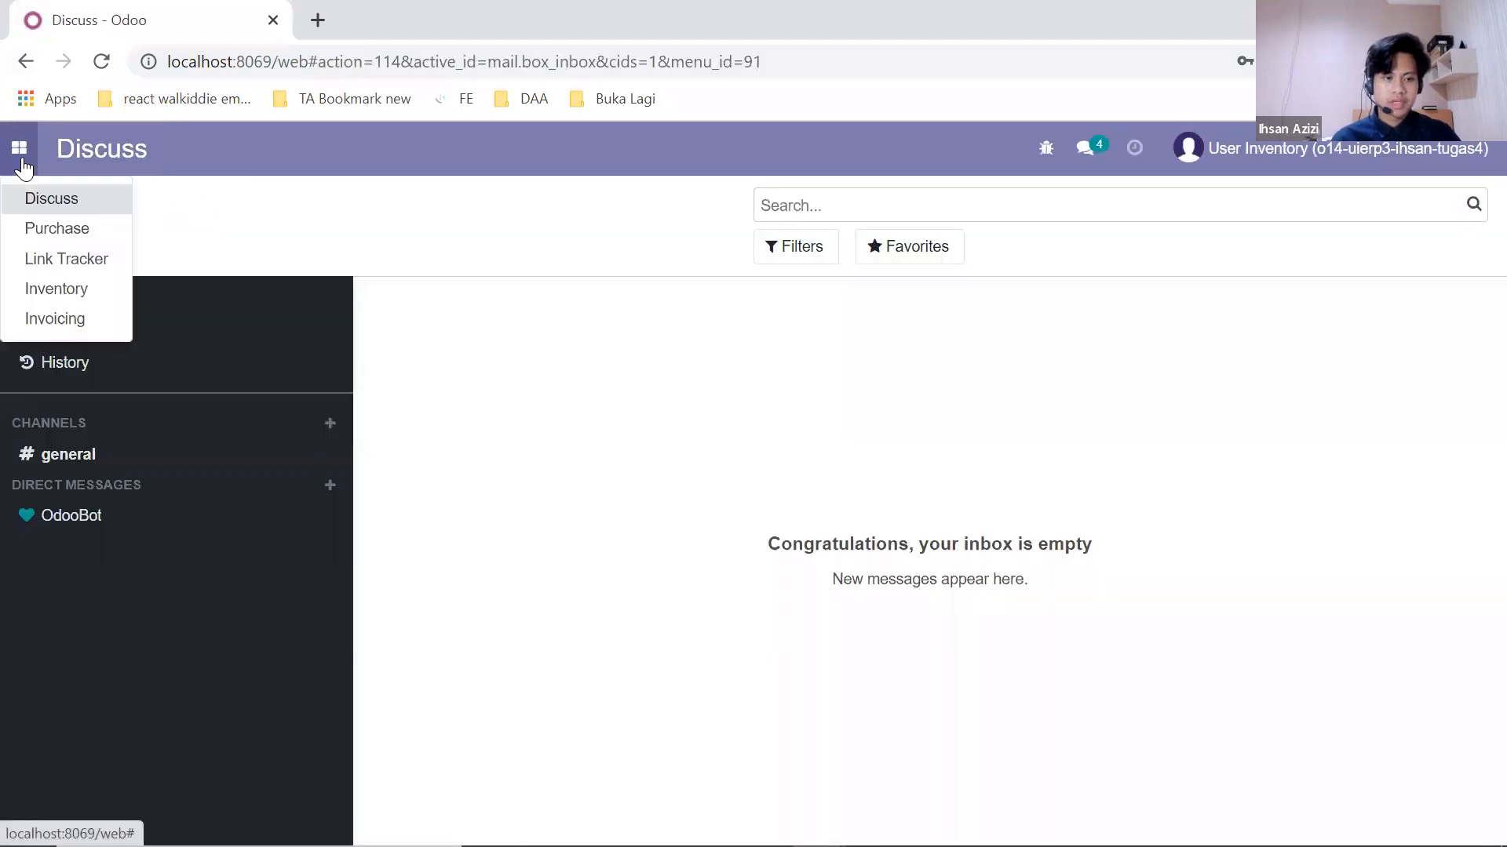
{"action": "left_click", "coordinate": [69, 289]}
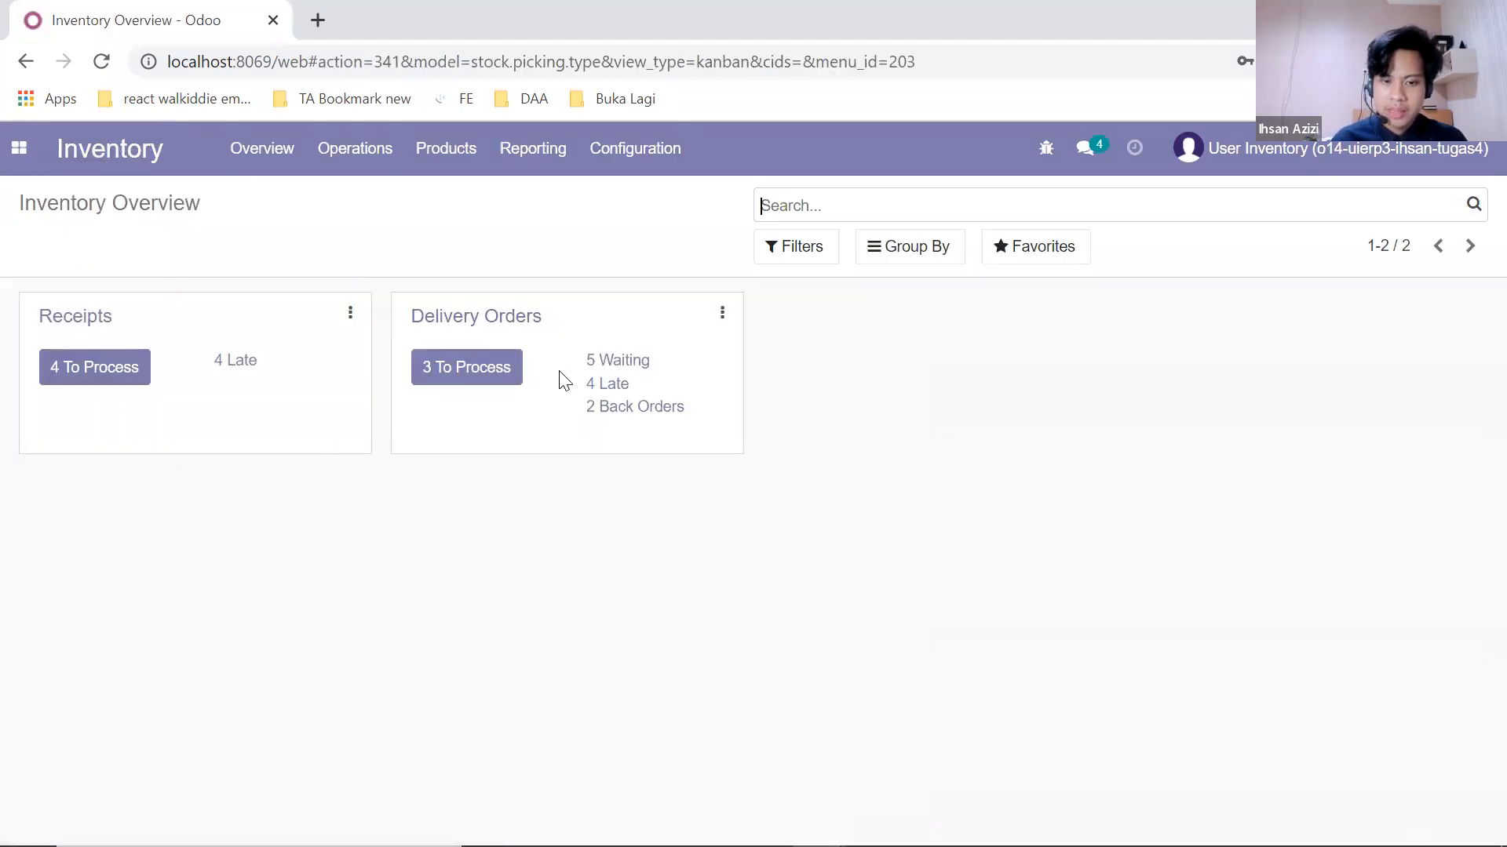
{"action": "left_click", "coordinate": [513, 382]}
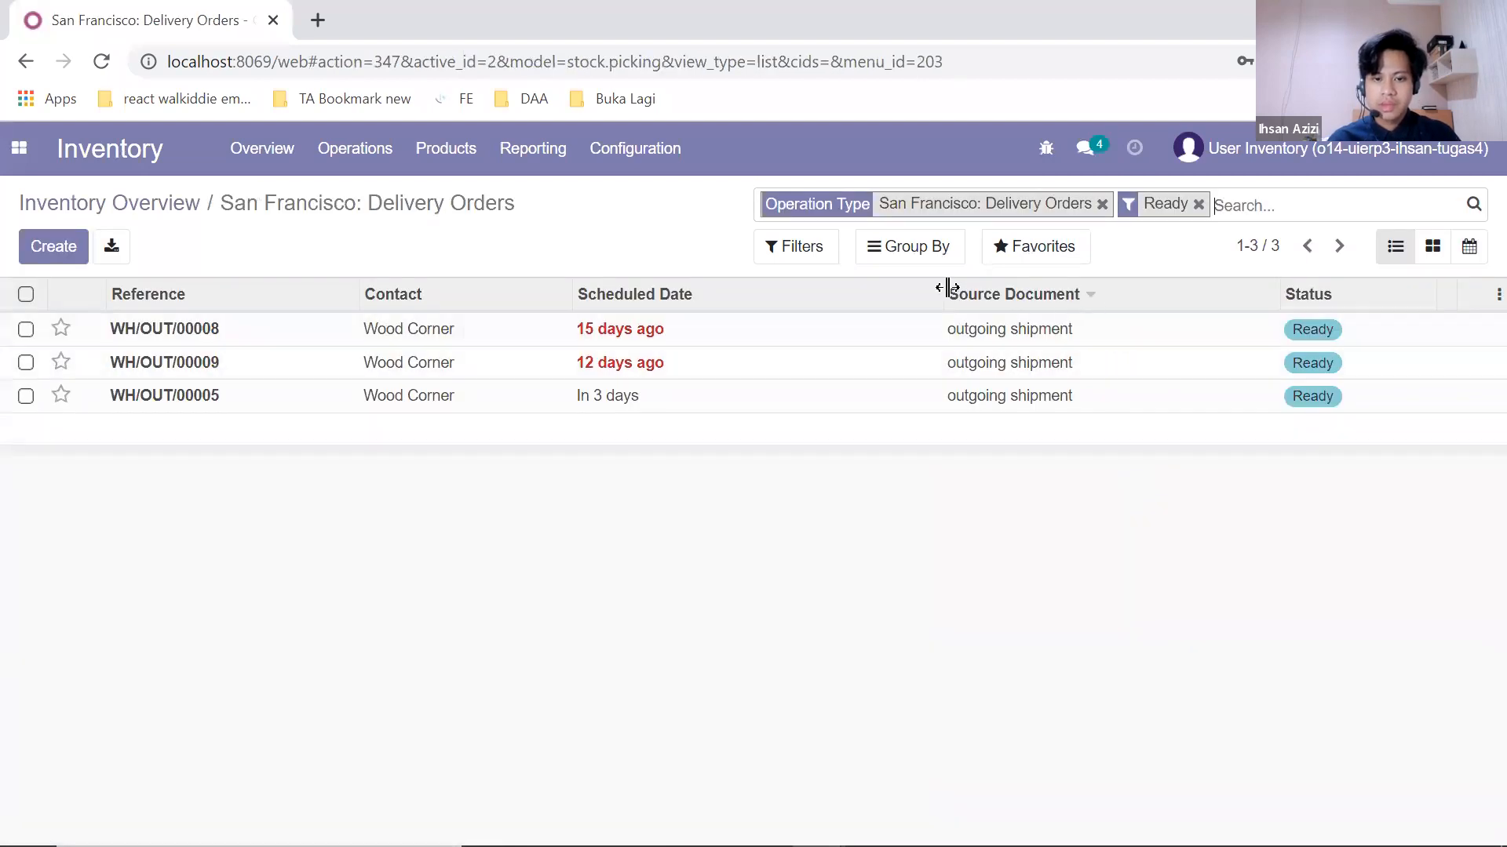
{"action": "left_click", "coordinate": [1198, 204]}
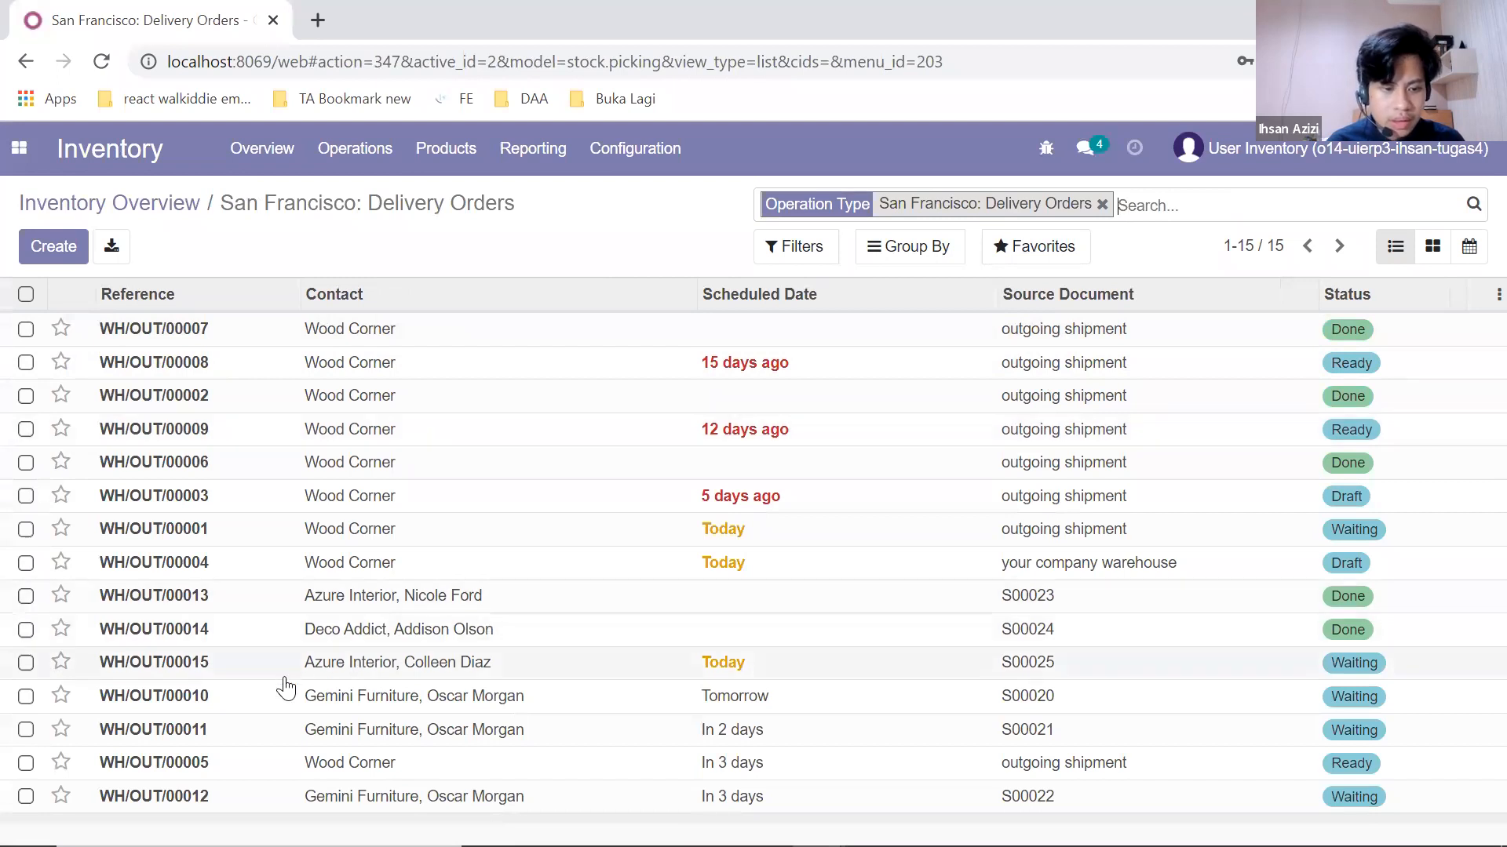
Step: Open delivery order WH/OUT/00015 for S00025 and review its Four Person Desk line
{"action": "left_click", "coordinate": [462, 673]}
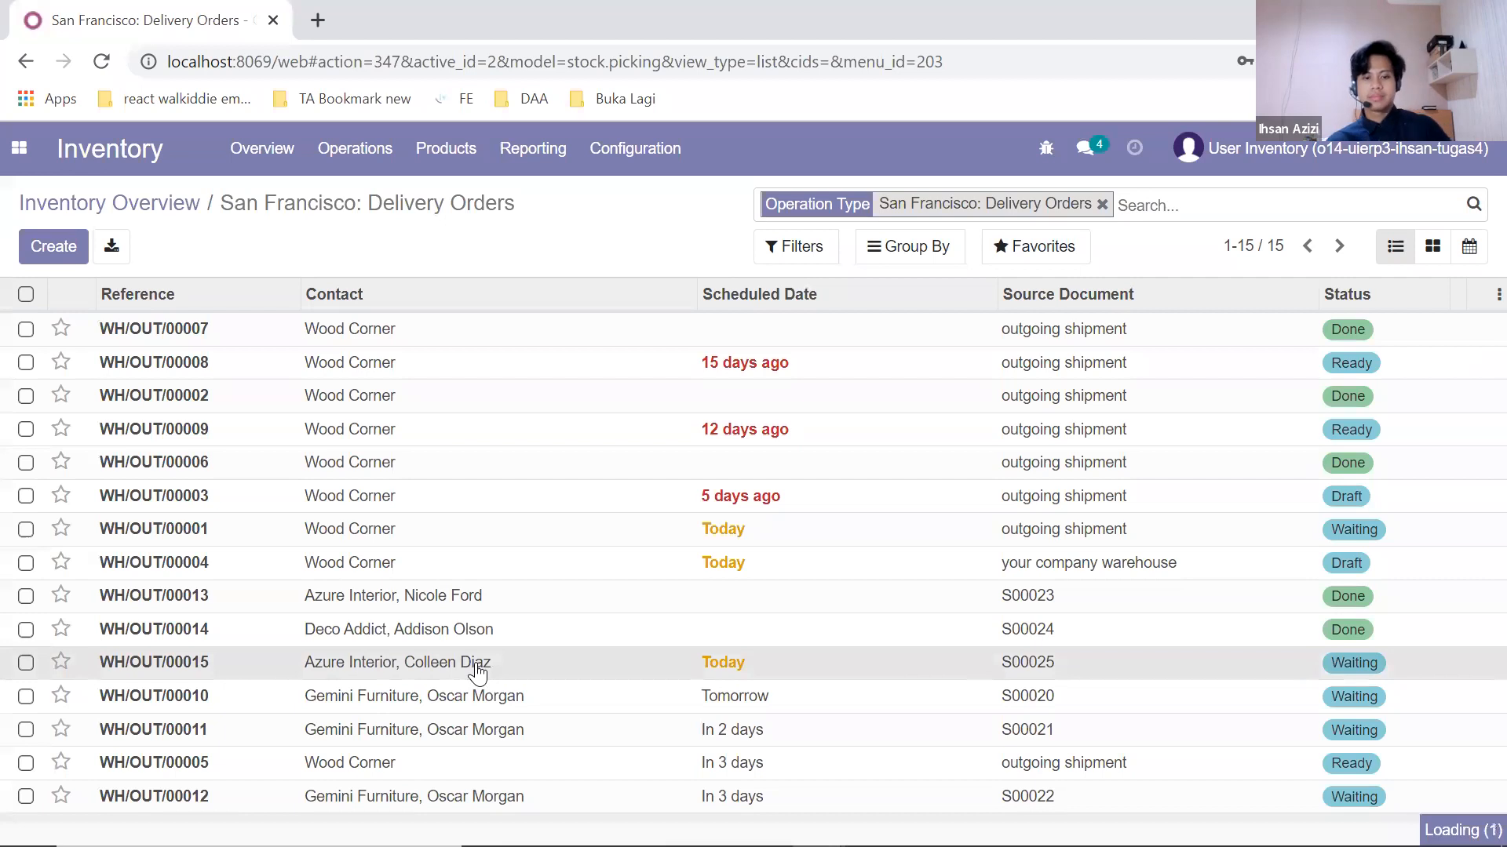
{"action": "scroll", "coordinate": [542, 496], "scroll_direction": "down", "scroll_amount": 1}
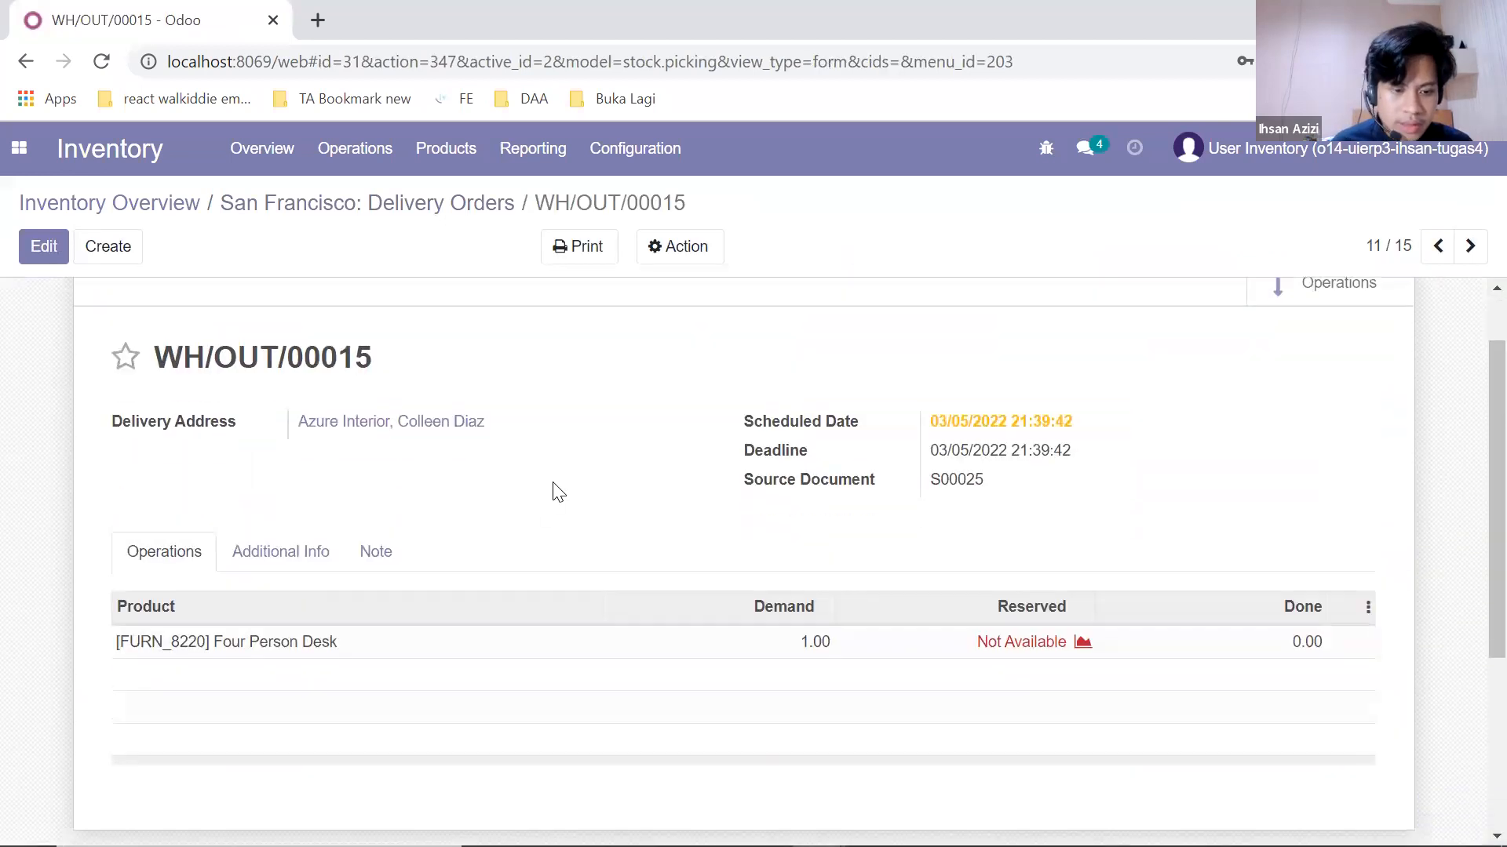
{"action": "scroll", "coordinate": [618, 468], "scroll_direction": "up", "scroll_amount": 1}
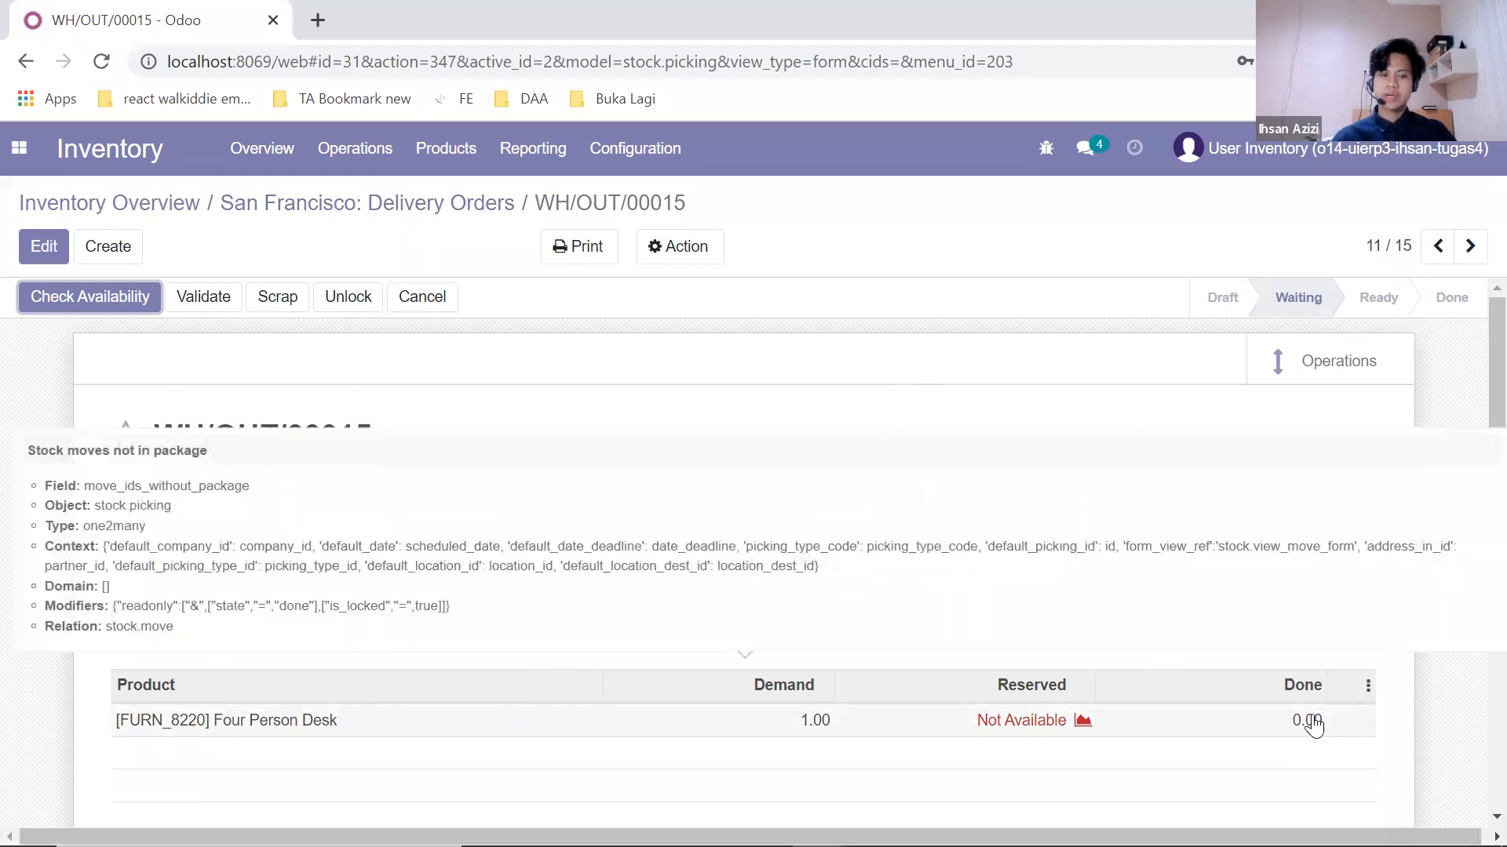
Step: Edit the delivery and set the Four Person Desk's done quantity to 1.00
{"action": "left_click", "coordinate": [1313, 726]}
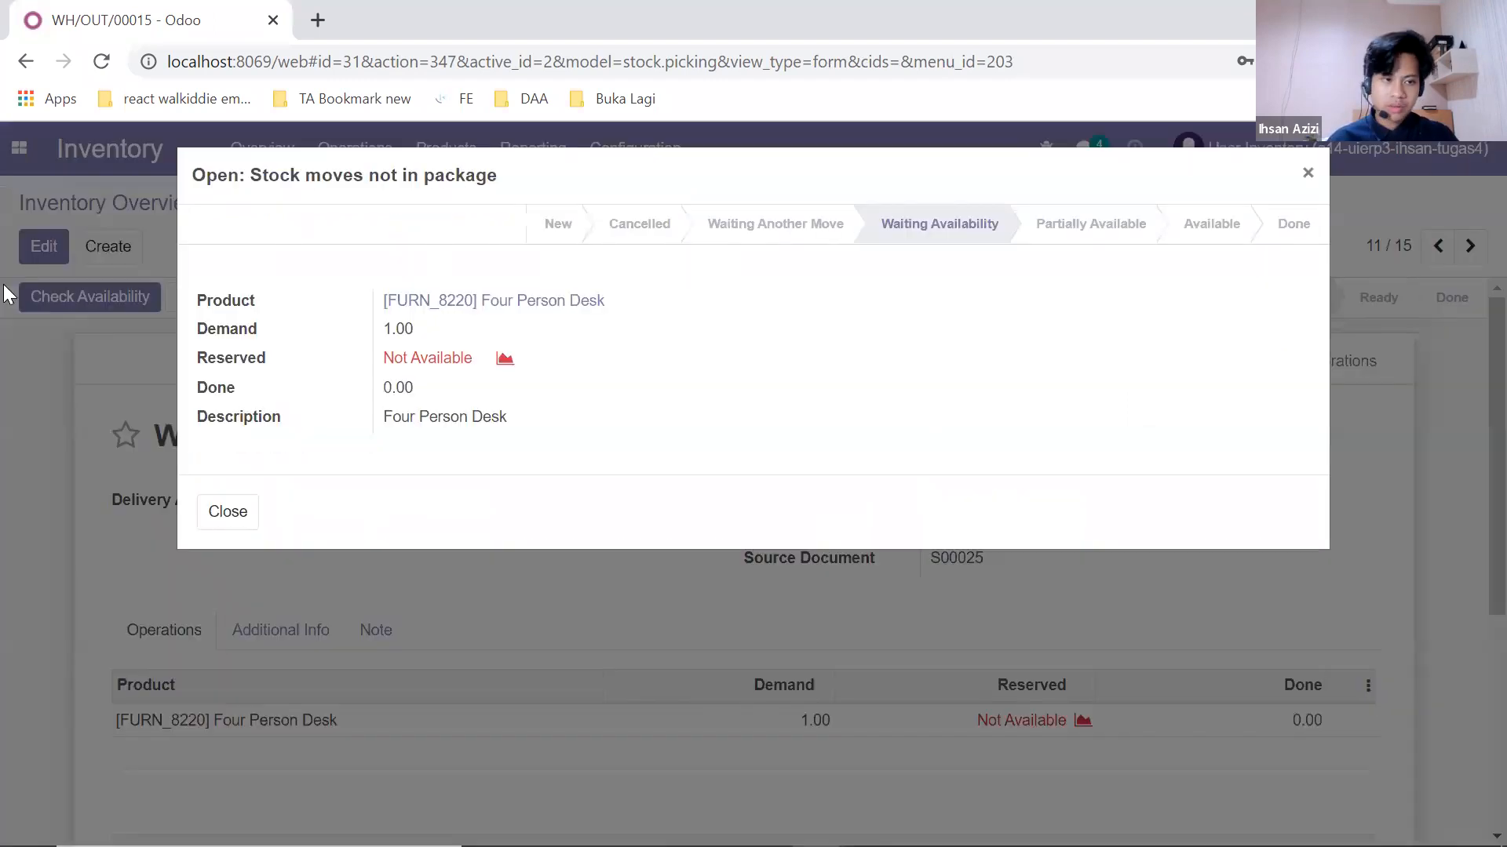
{"action": "left_click", "coordinate": [1307, 172]}
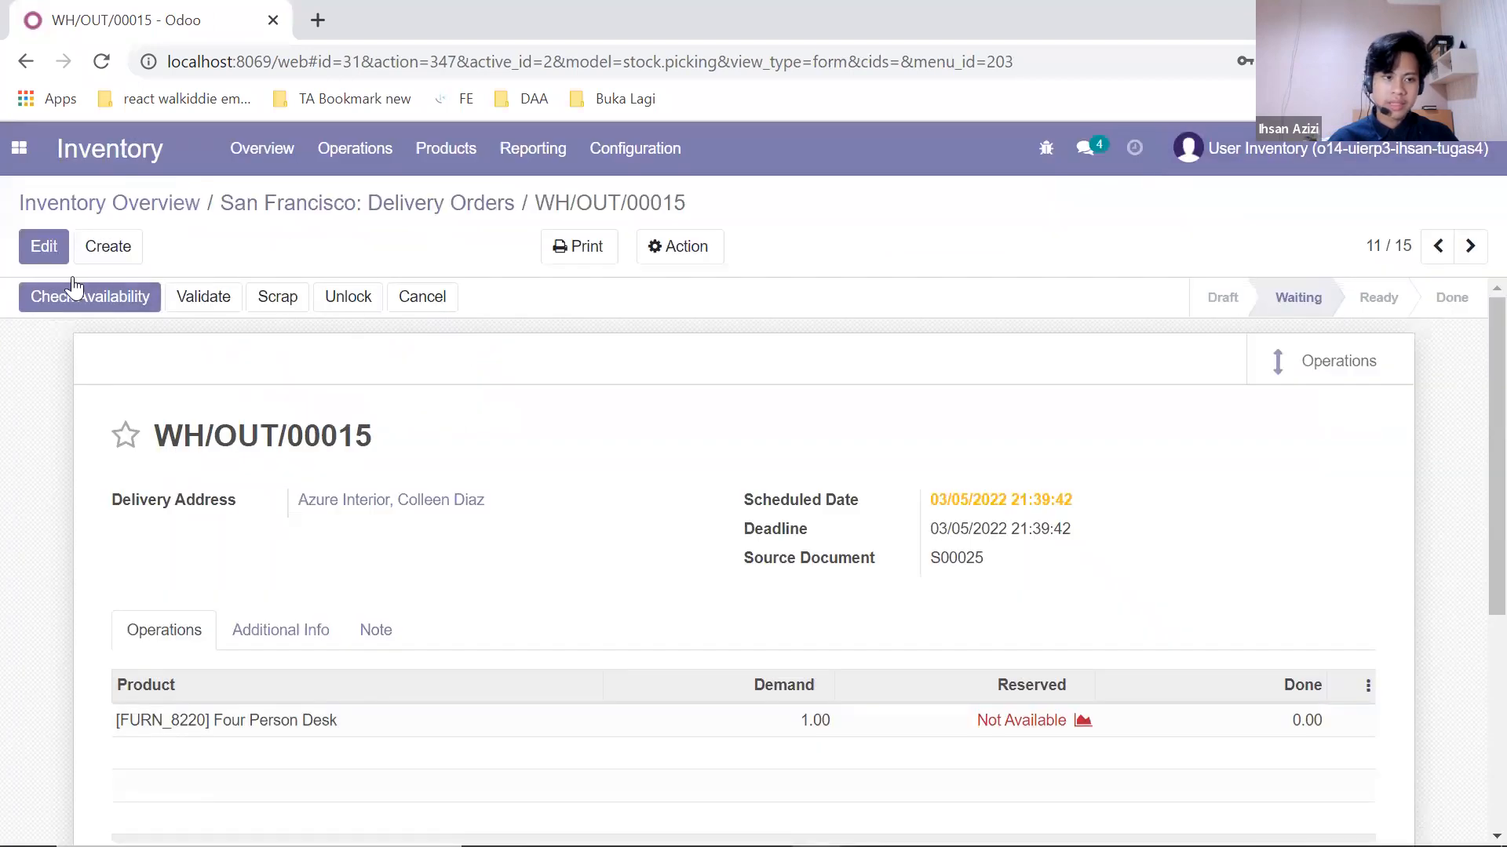
{"action": "left_click", "coordinate": [40, 246]}
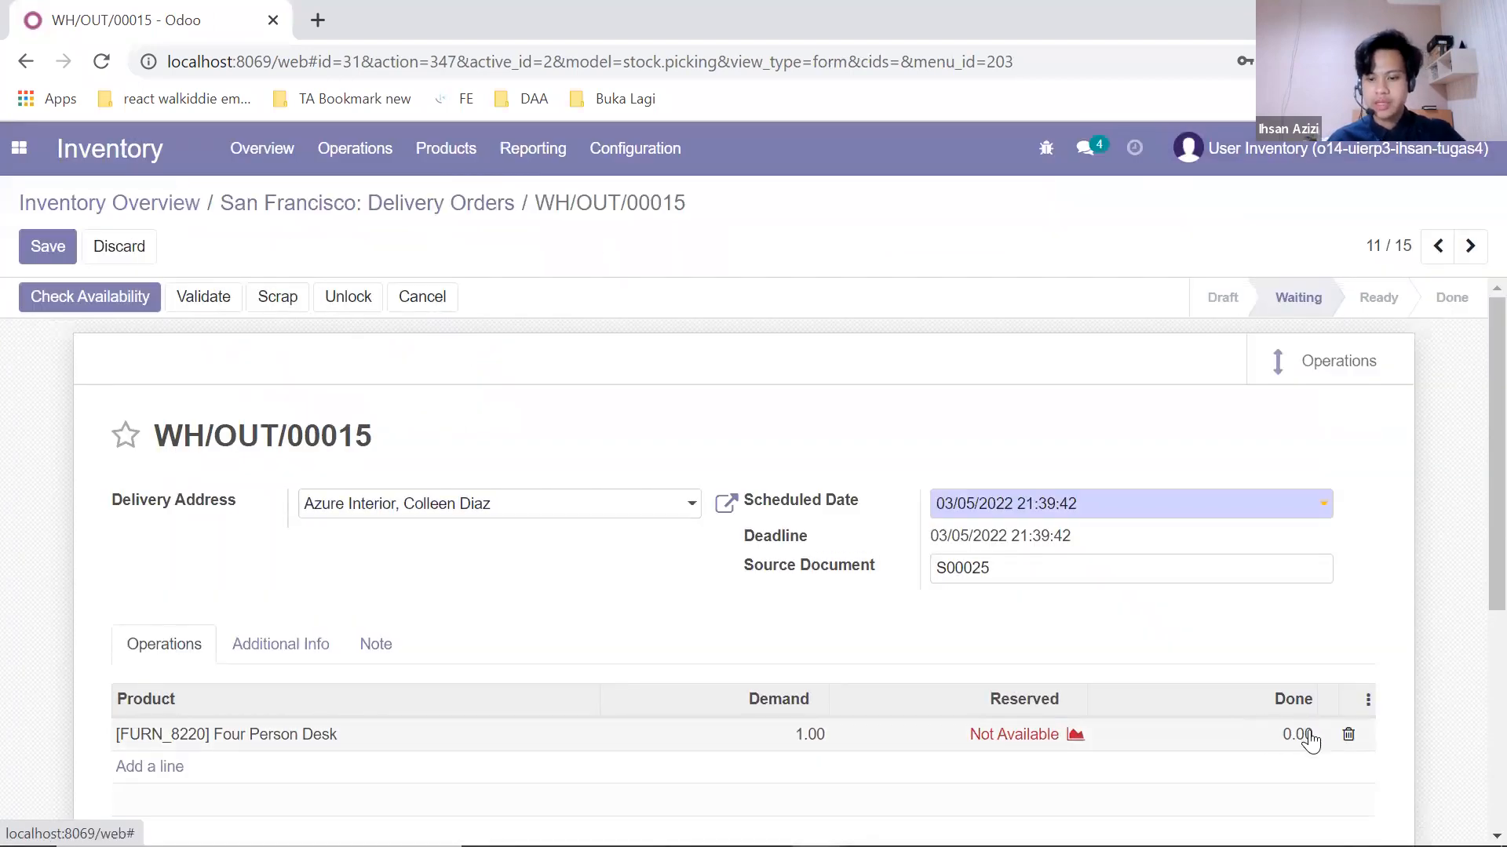
{"action": "left_click", "coordinate": [1309, 734]}
{"action": "type", "text": "1"}
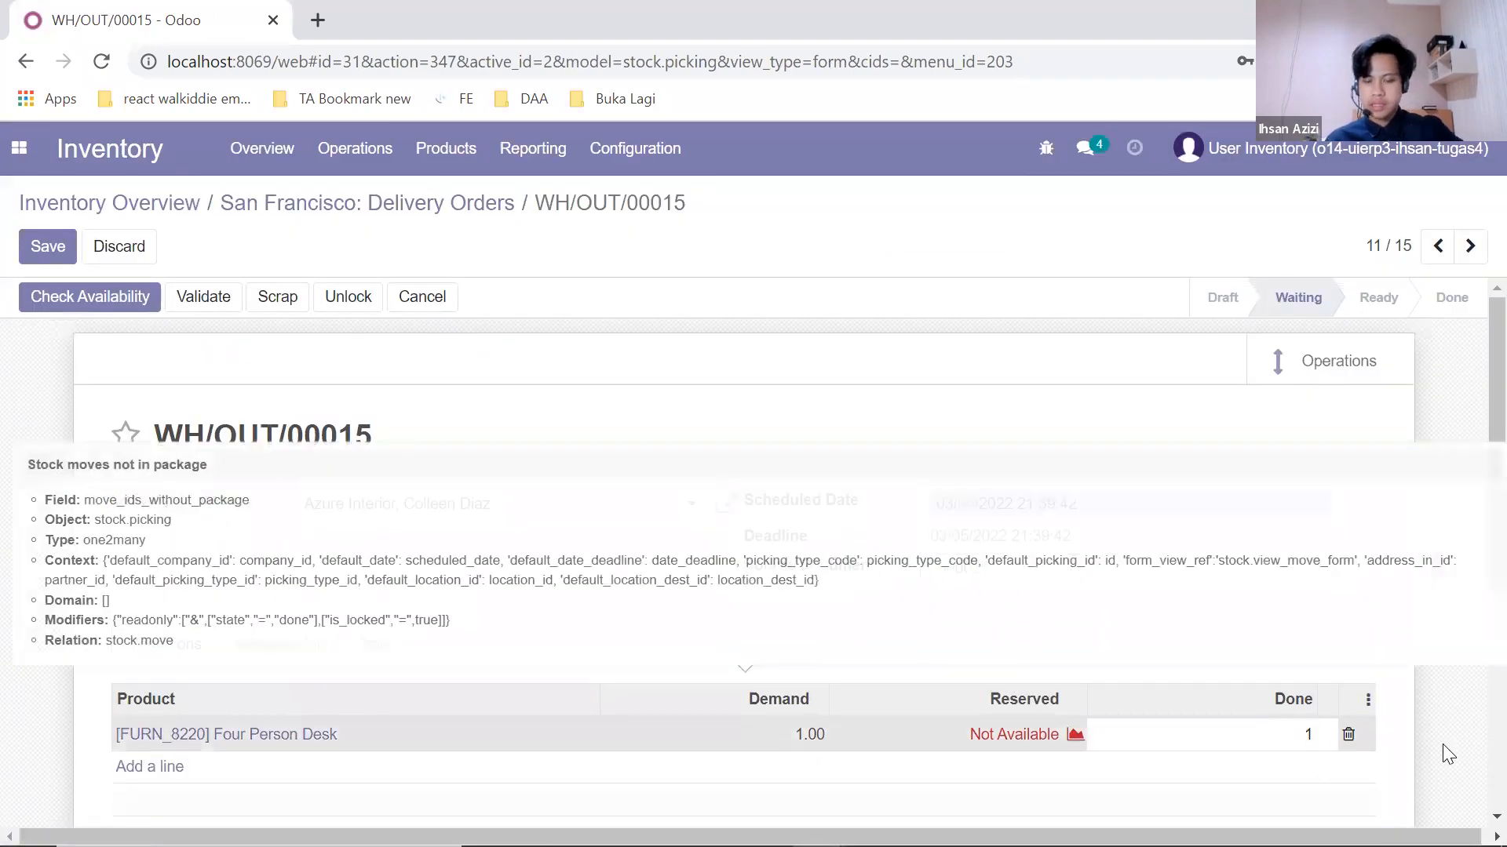
{"action": "left_click", "coordinate": [1451, 740]}
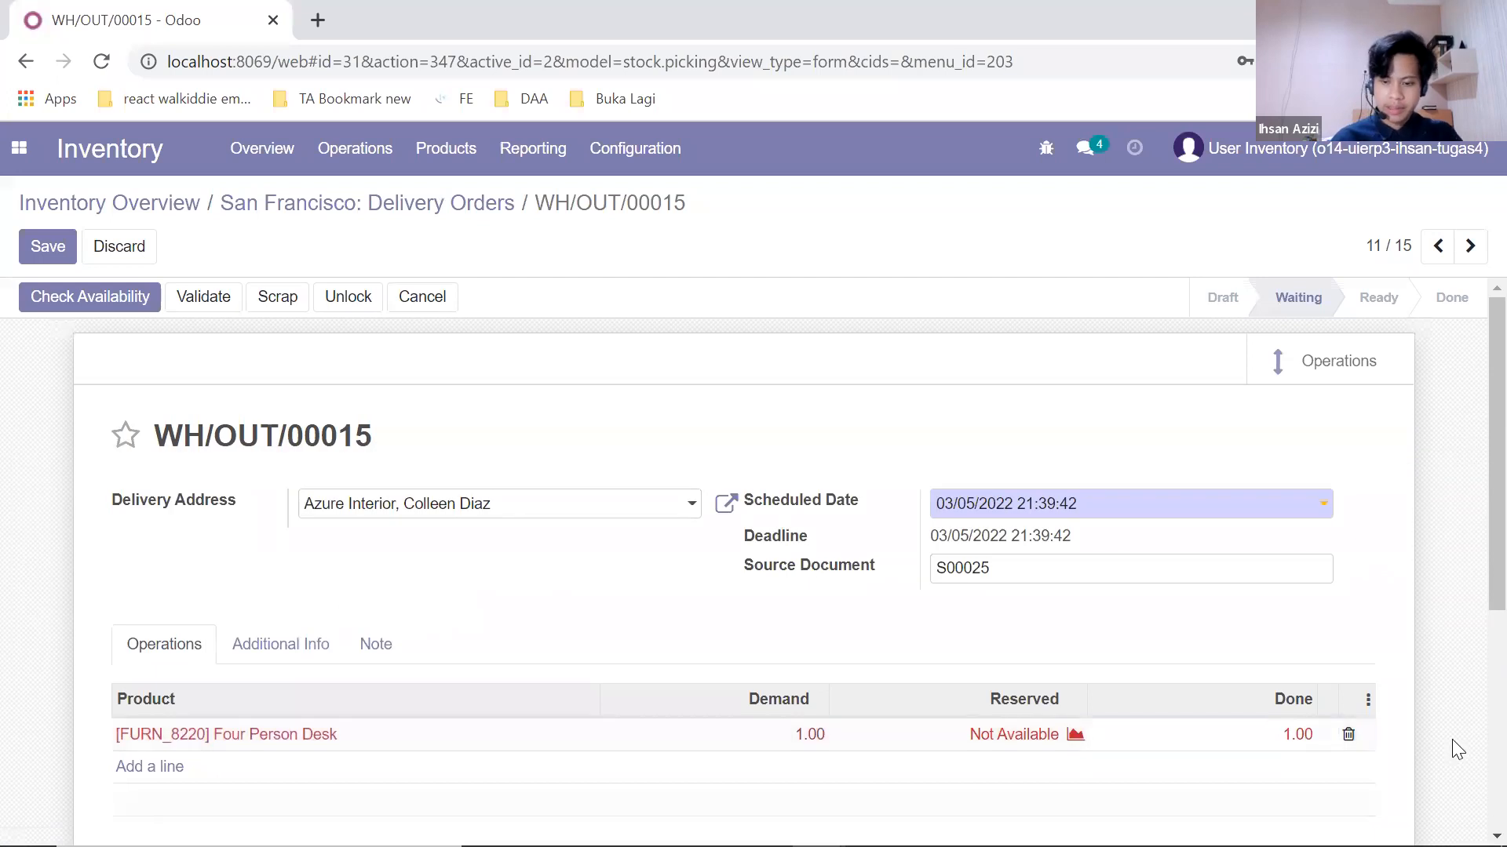
{"action": "left_click", "coordinate": [1305, 752]}
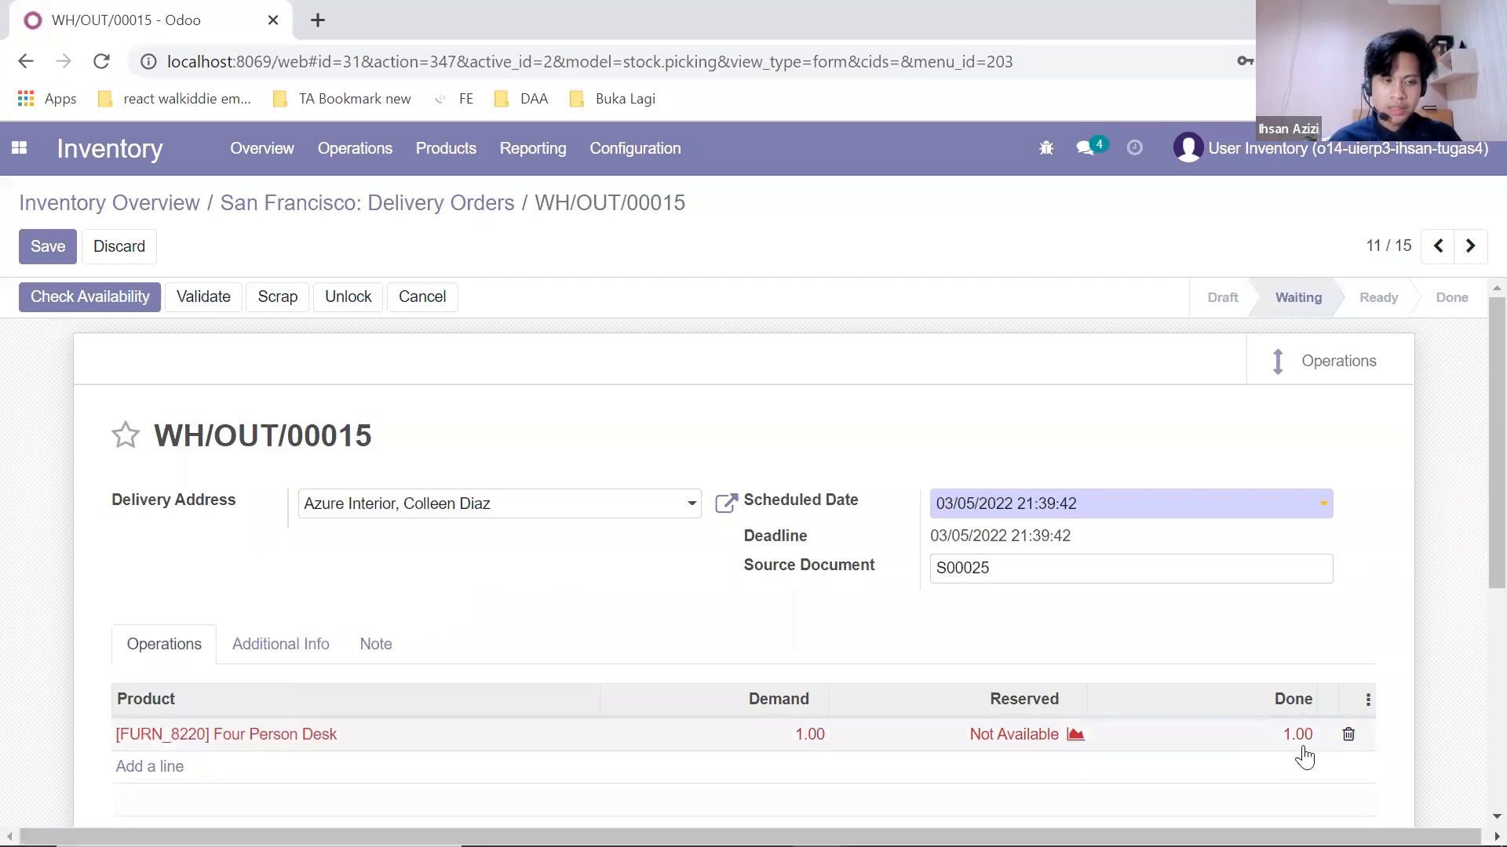
Step: Validate WH/OUT/00015 so it becomes Done, then review the logged shipment
{"action": "left_click", "coordinate": [187, 296]}
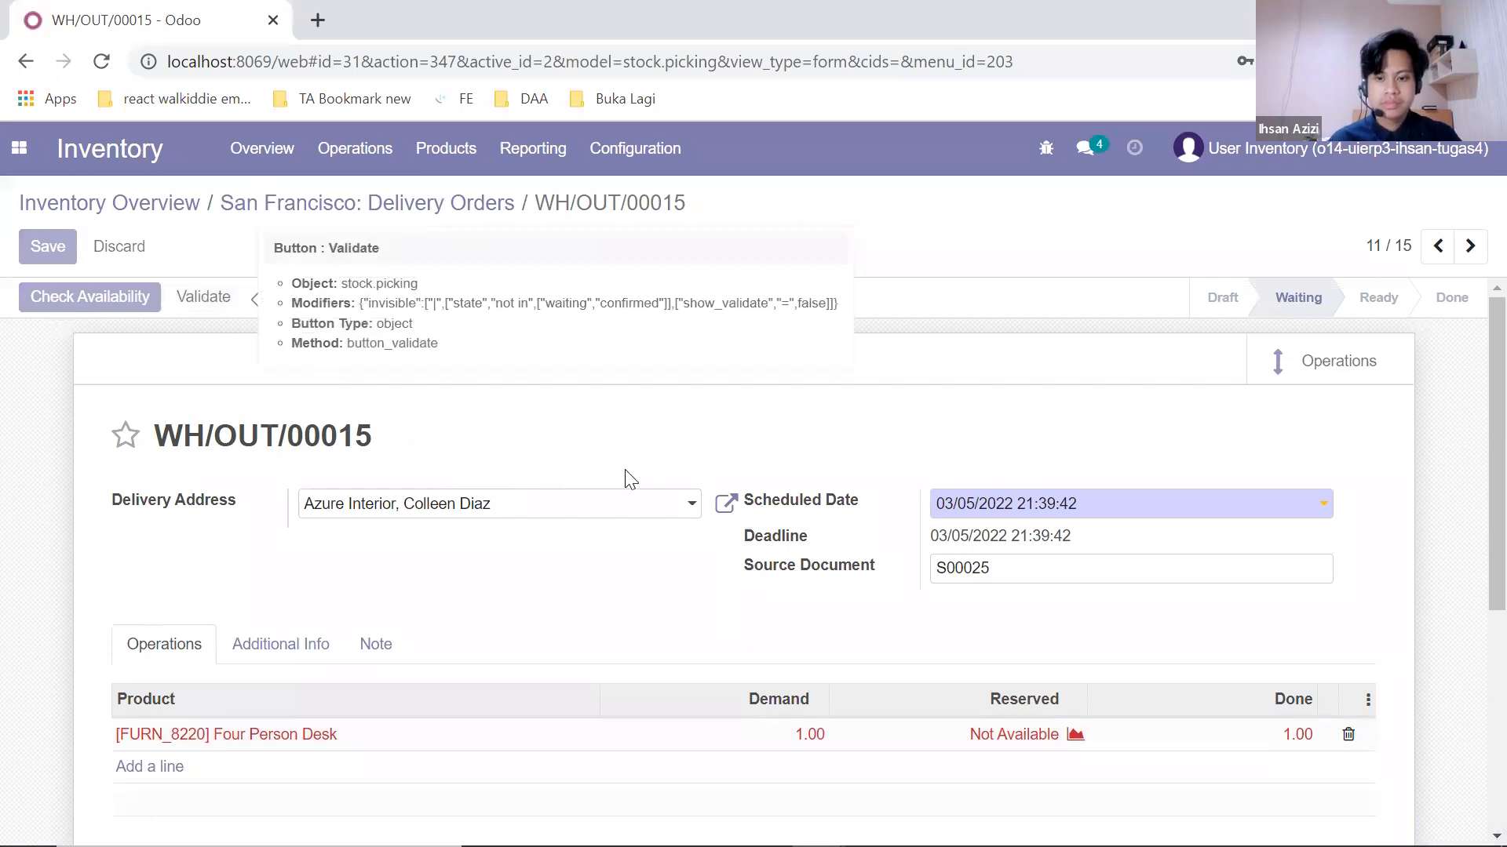
{"action": "scroll", "coordinate": [647, 482], "scroll_direction": "down", "scroll_amount": 4}
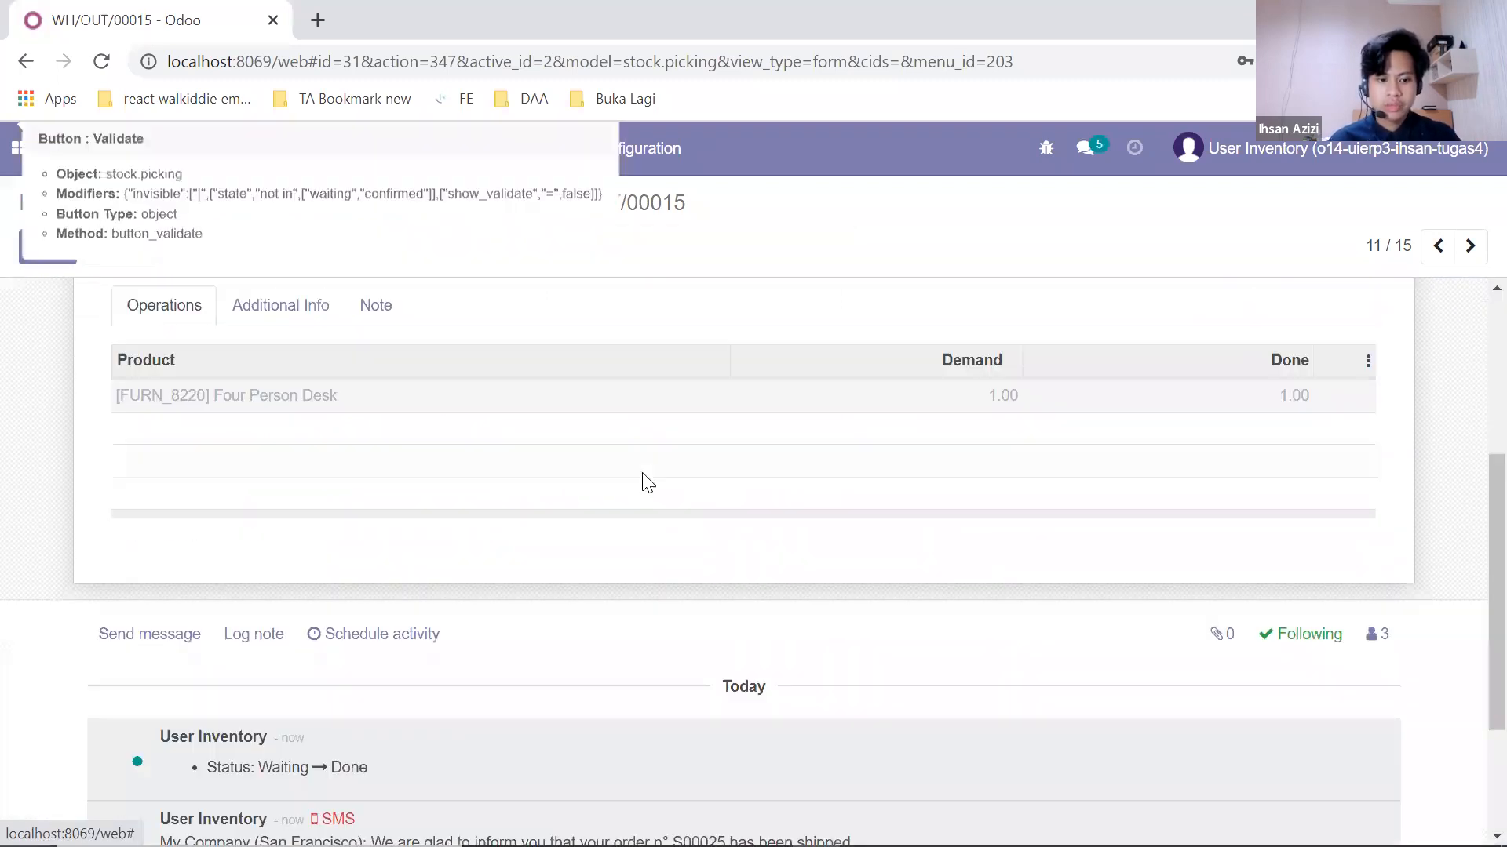
{"action": "scroll", "coordinate": [647, 482], "scroll_direction": "down", "scroll_amount": 2}
{"action": "scroll", "coordinate": [659, 490], "scroll_direction": "up", "scroll_amount": 6}
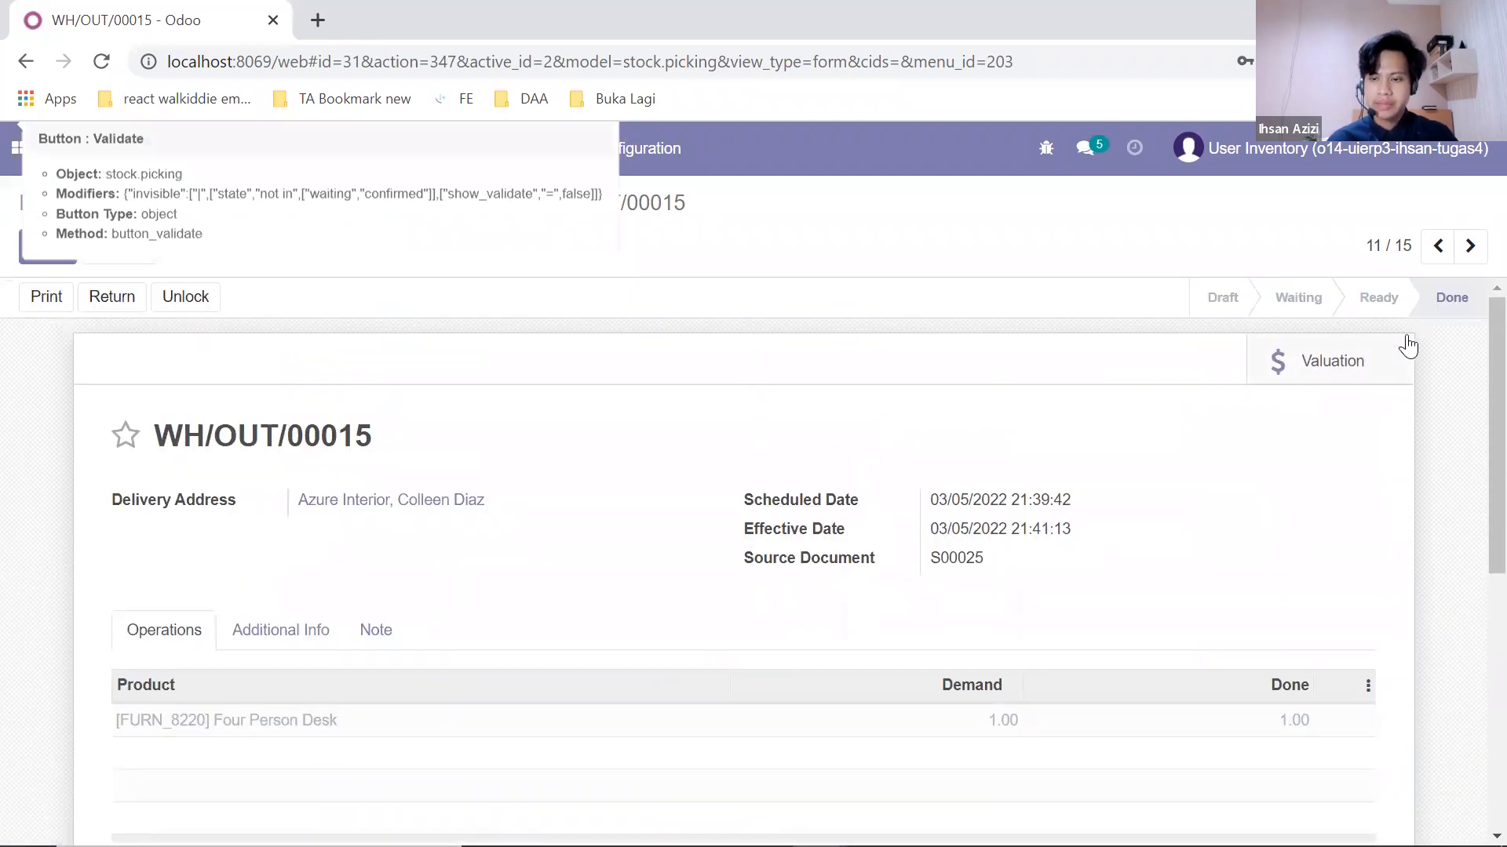
{"action": "scroll", "coordinate": [1209, 433], "scroll_direction": "down", "scroll_amount": 6}
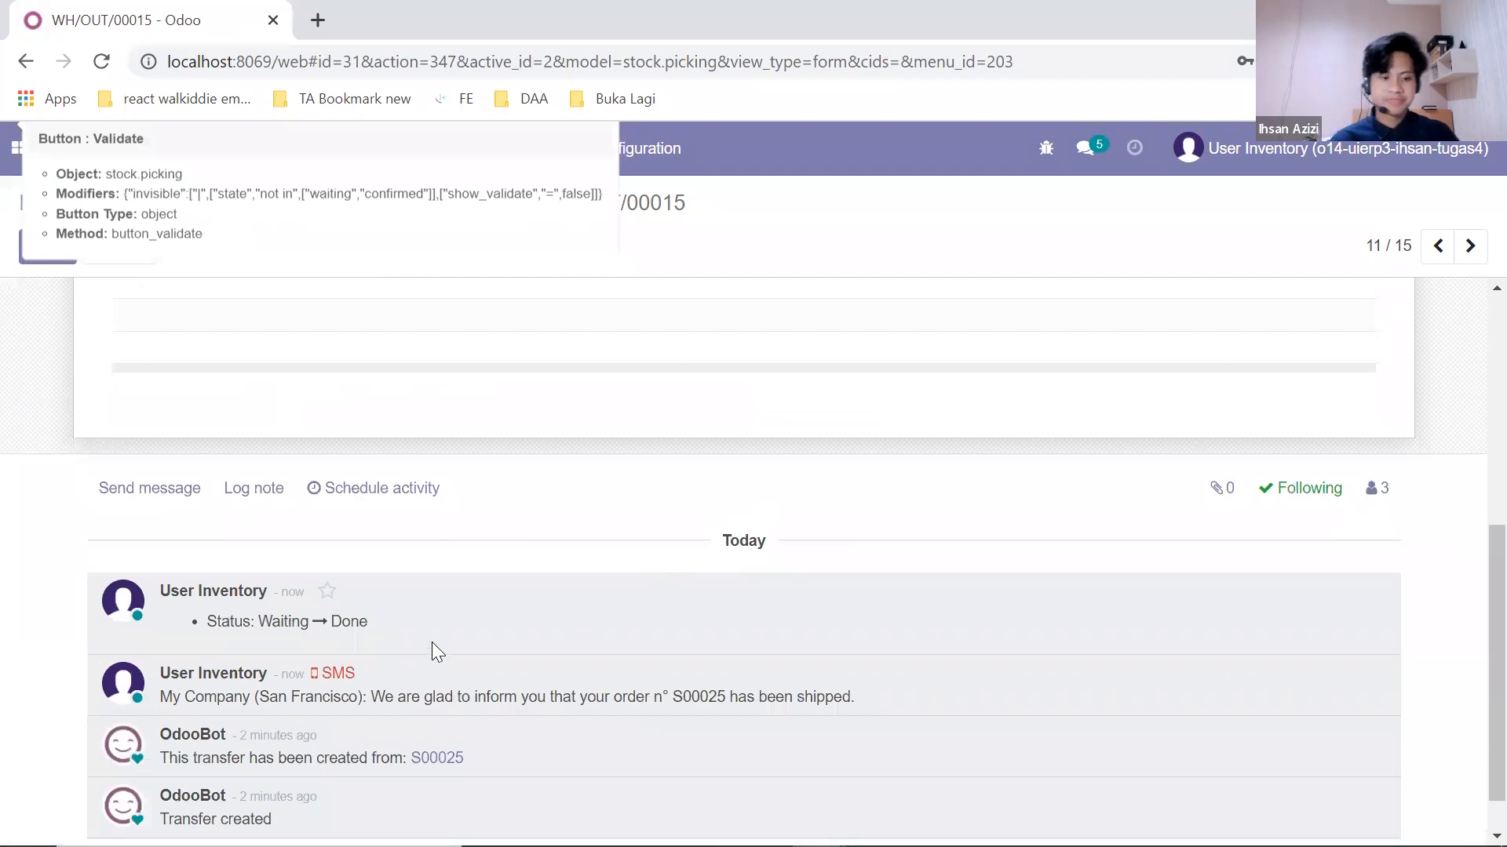
{"action": "scroll", "coordinate": [471, 601], "scroll_direction": "up", "scroll_amount": 6}
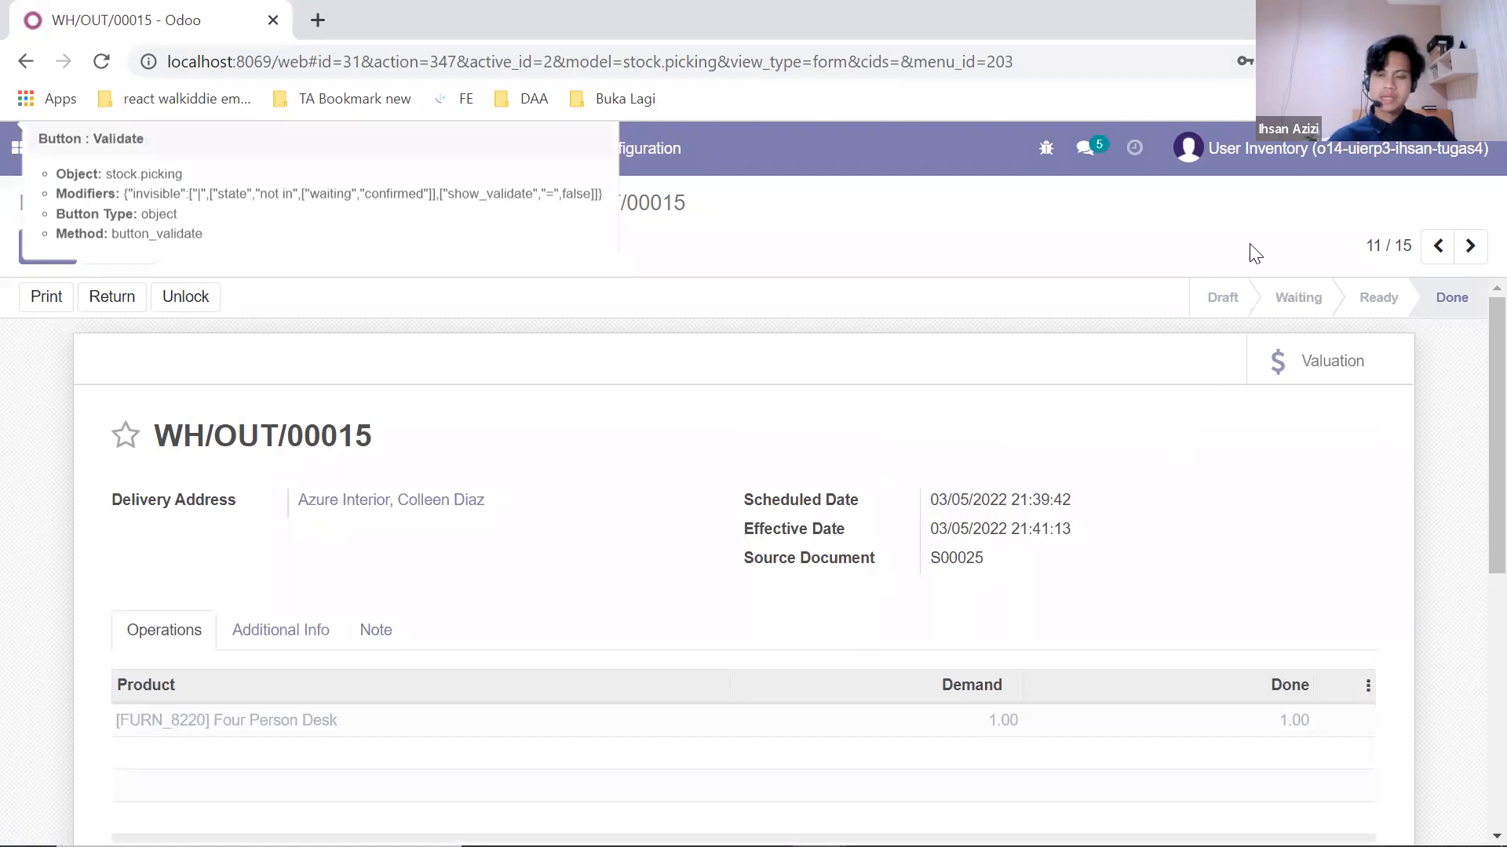
Step: Log out of the inventory user, sign in with the saved sales login, and open S00025 from Sales
{"action": "left_click", "coordinate": [1327, 167]}
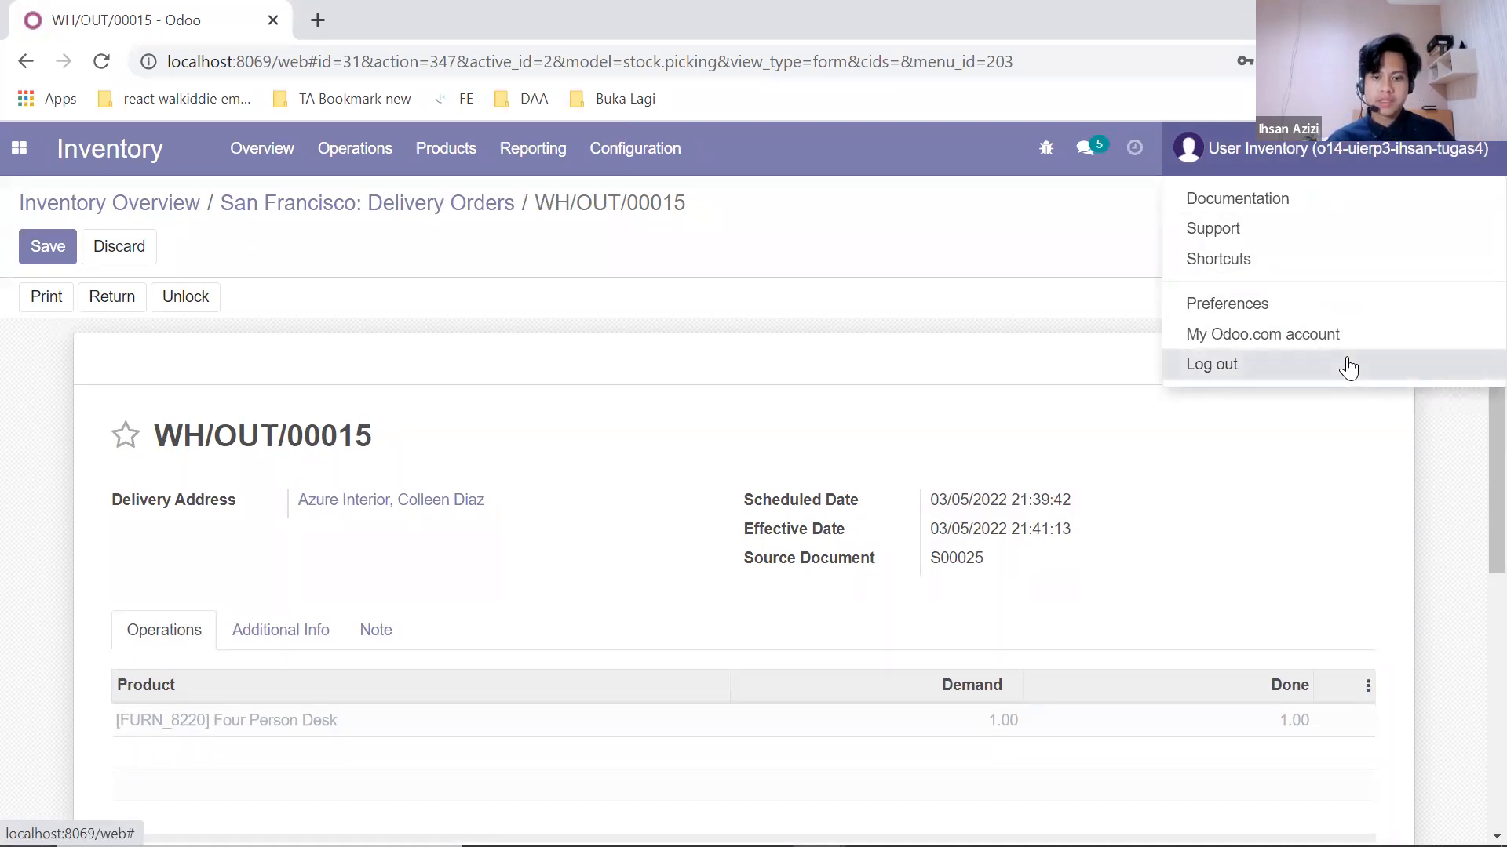
{"action": "left_click", "coordinate": [1347, 366]}
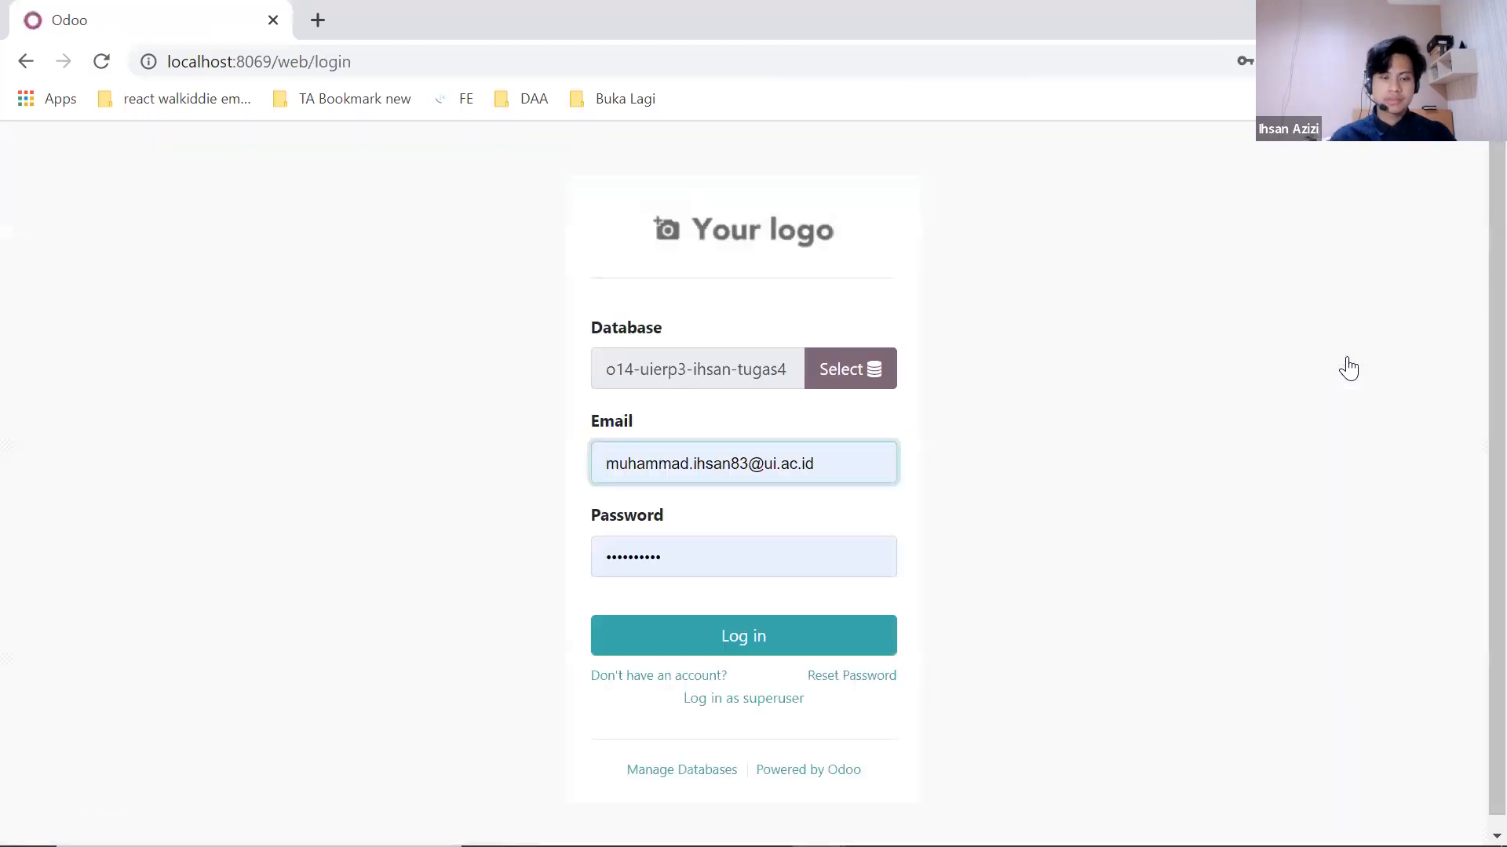
{"action": "left_click_drag", "start_coordinate": [868, 450], "coordinate": [586, 421]}
{"action": "key", "text": "BackSpace"}
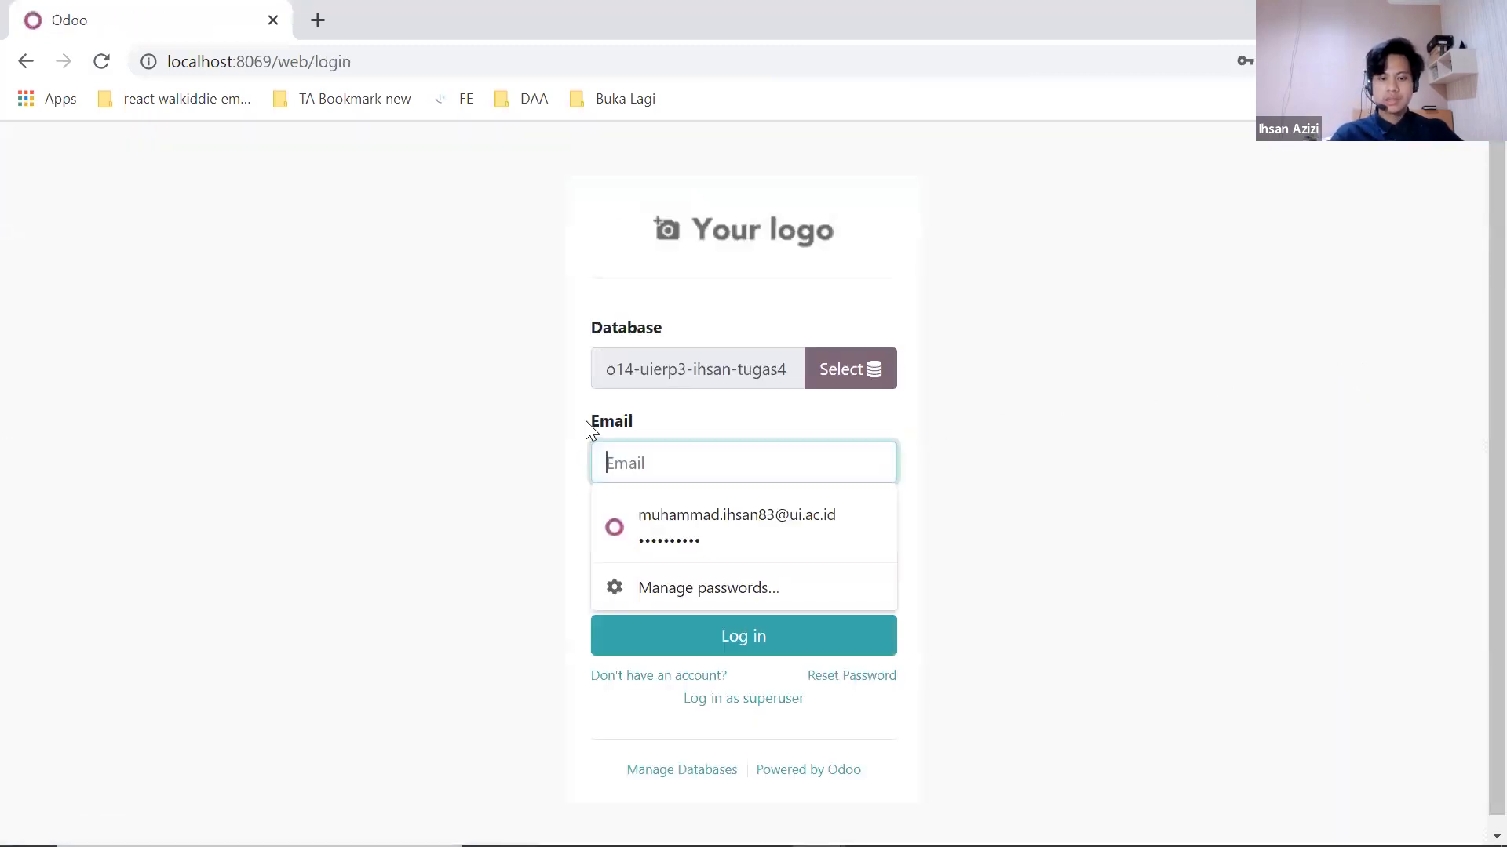
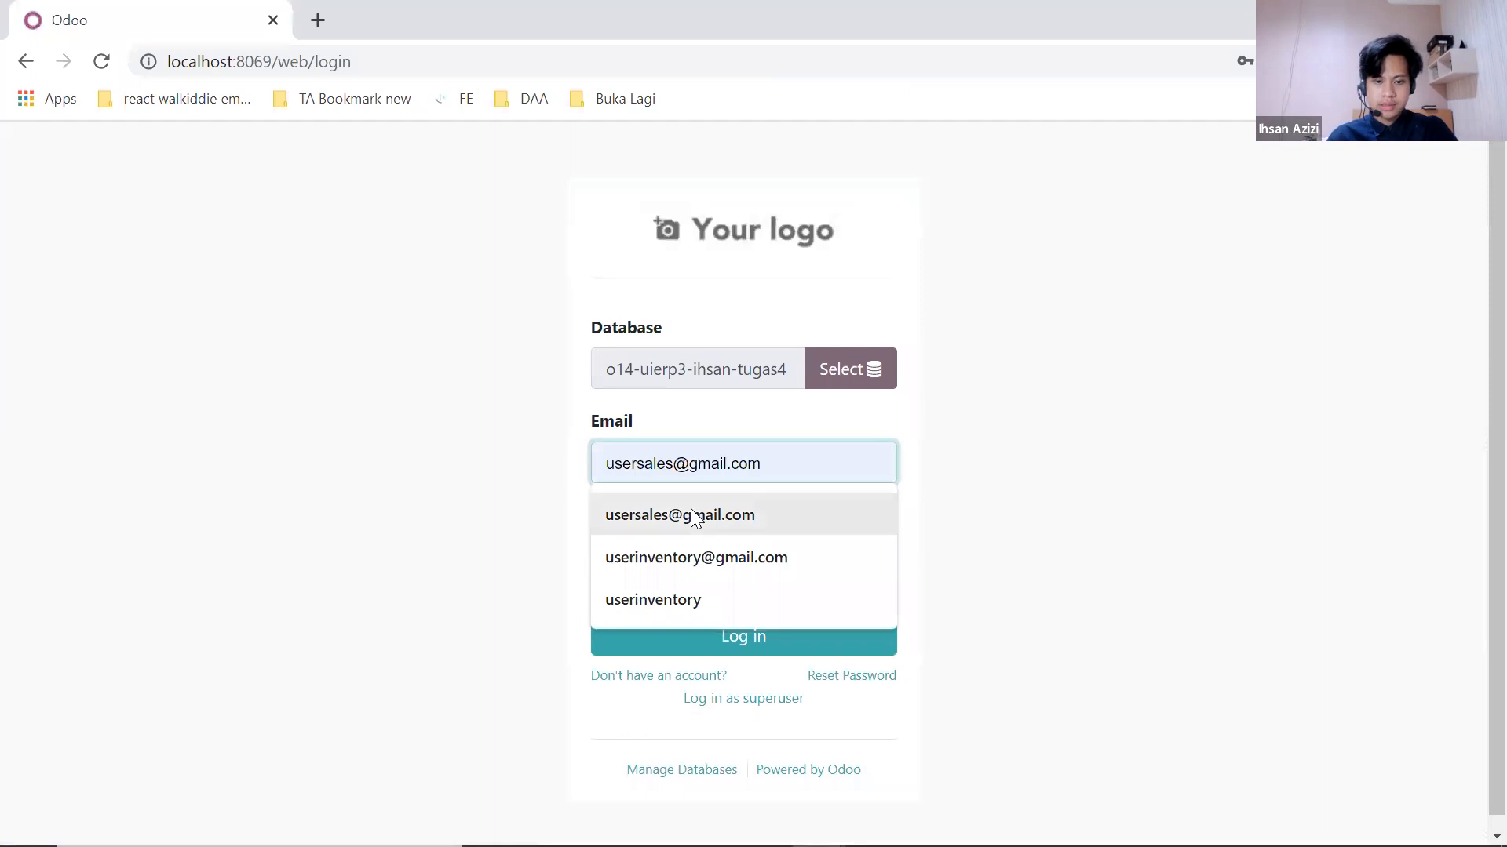
{"action": "left_click", "coordinate": [693, 516]}
{"action": "left_click", "coordinate": [706, 630]}
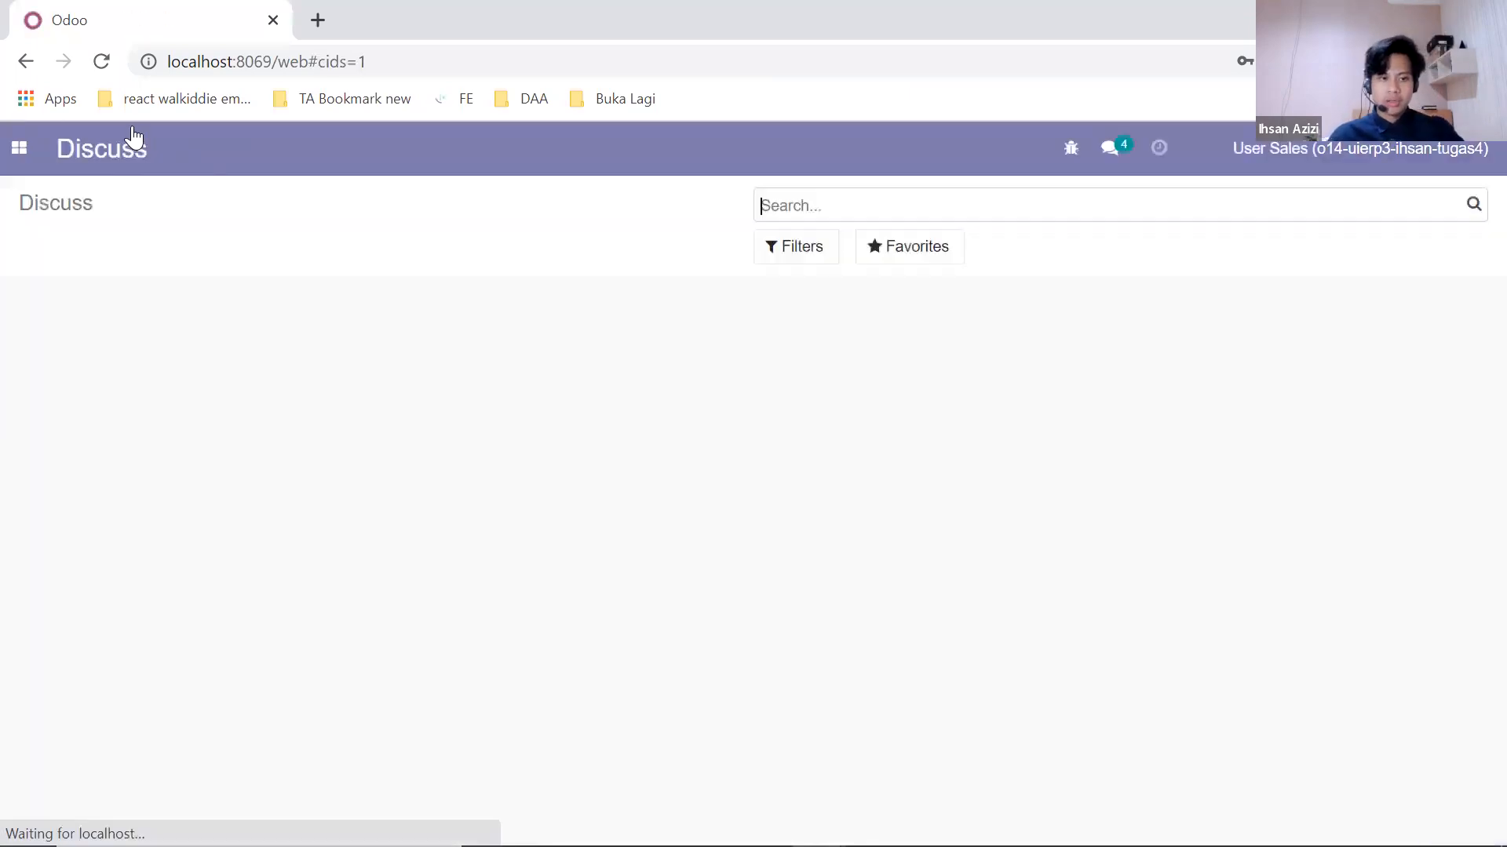
{"action": "left_click", "coordinate": [20, 148]}
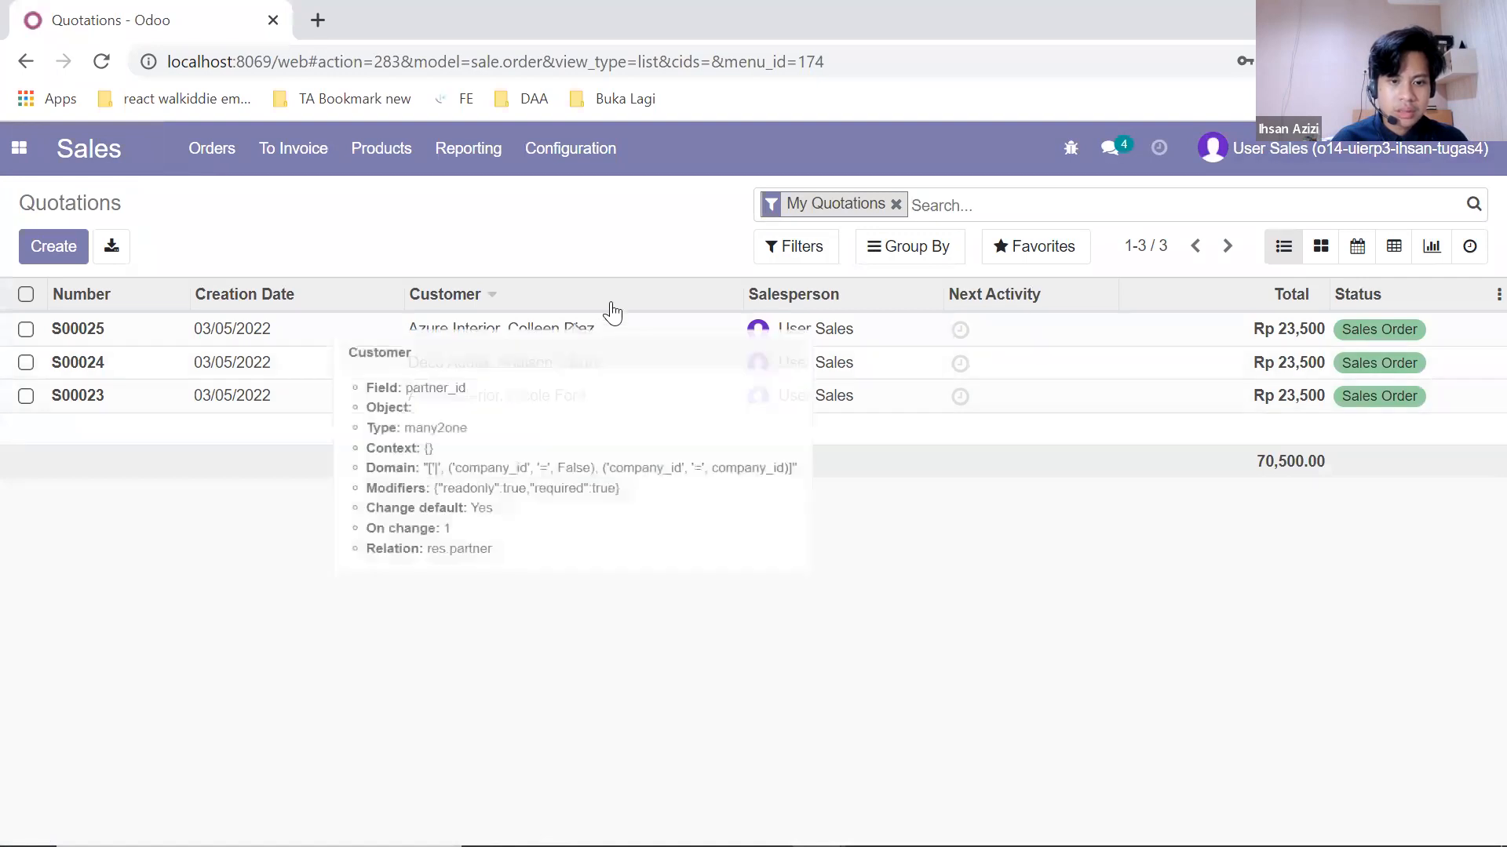
{"action": "left_click", "coordinate": [576, 344]}
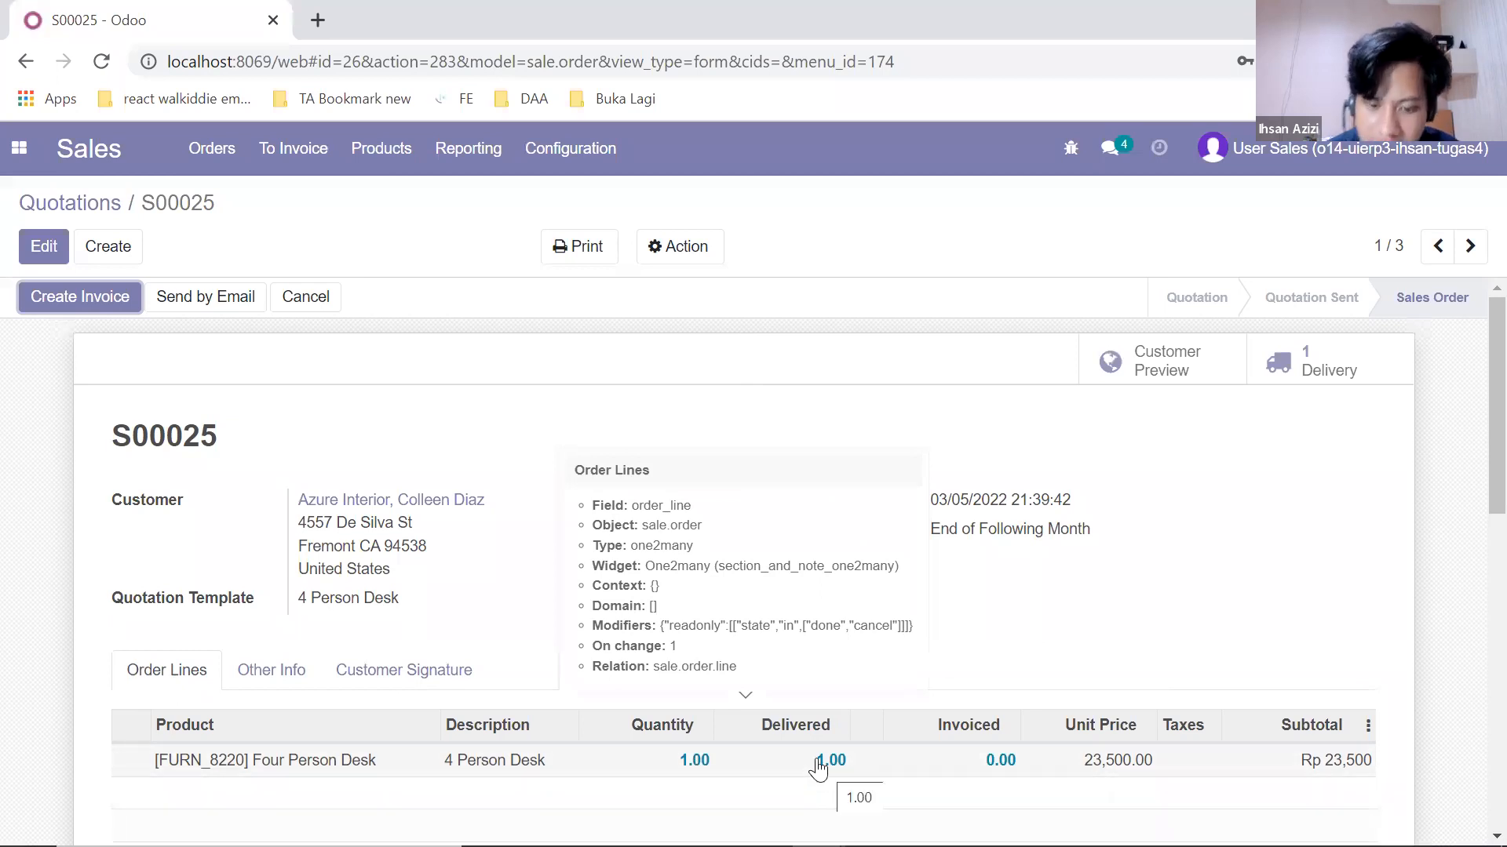
Step: Scroll through sales order S00025 to check its Rp 23,500 total and chatter history
{"action": "scroll", "coordinate": [829, 765], "scroll_direction": "down", "scroll_amount": 1}
{"action": "scroll", "coordinate": [835, 724], "scroll_direction": "down", "scroll_amount": 2}
{"action": "scroll", "coordinate": [824, 549], "scroll_direction": "down", "scroll_amount": 3}
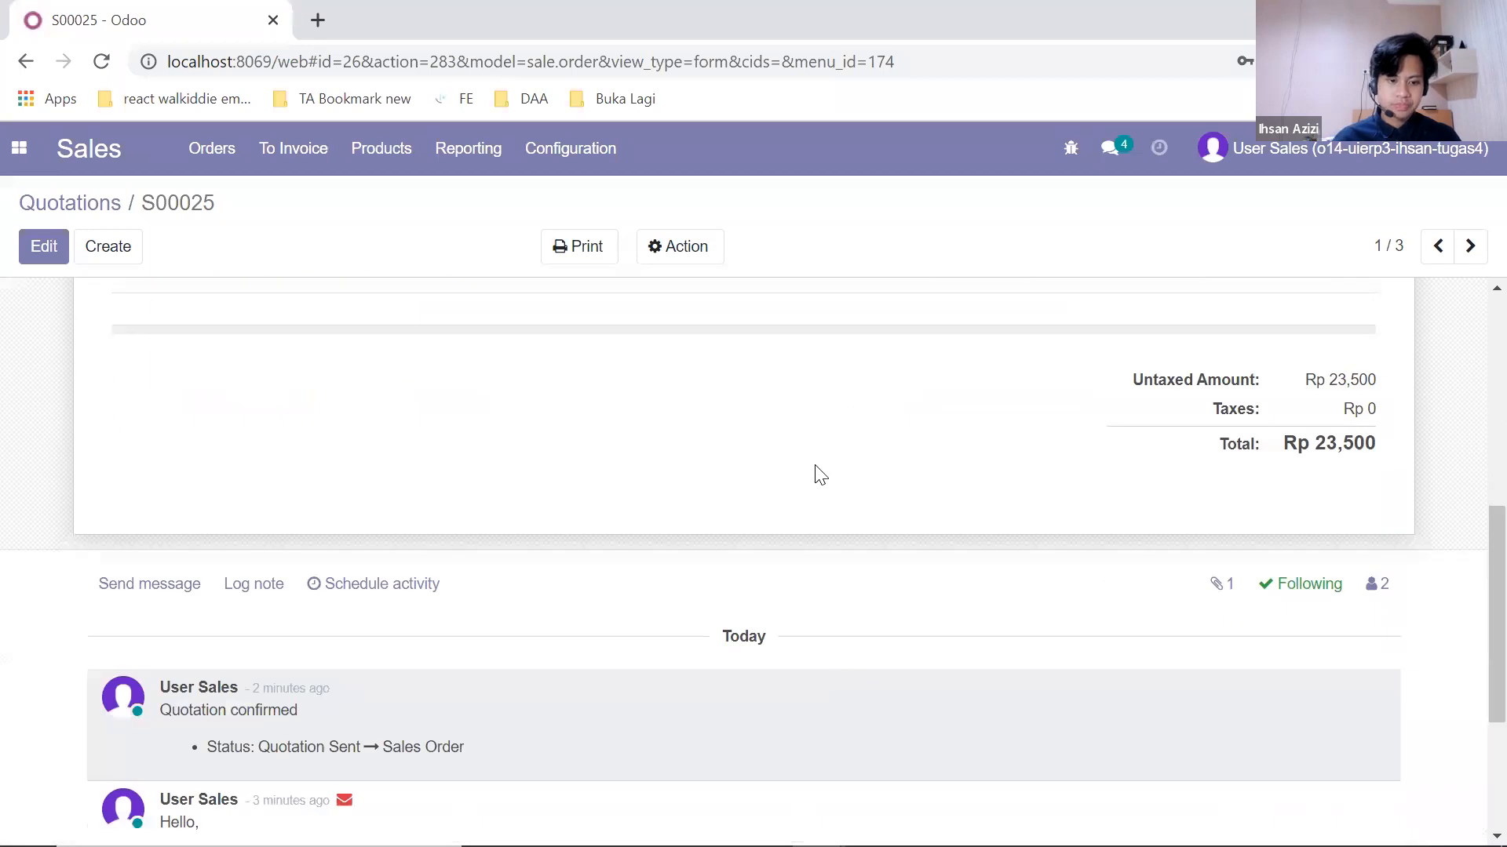
{"action": "scroll", "coordinate": [811, 474], "scroll_direction": "up", "scroll_amount": 7}
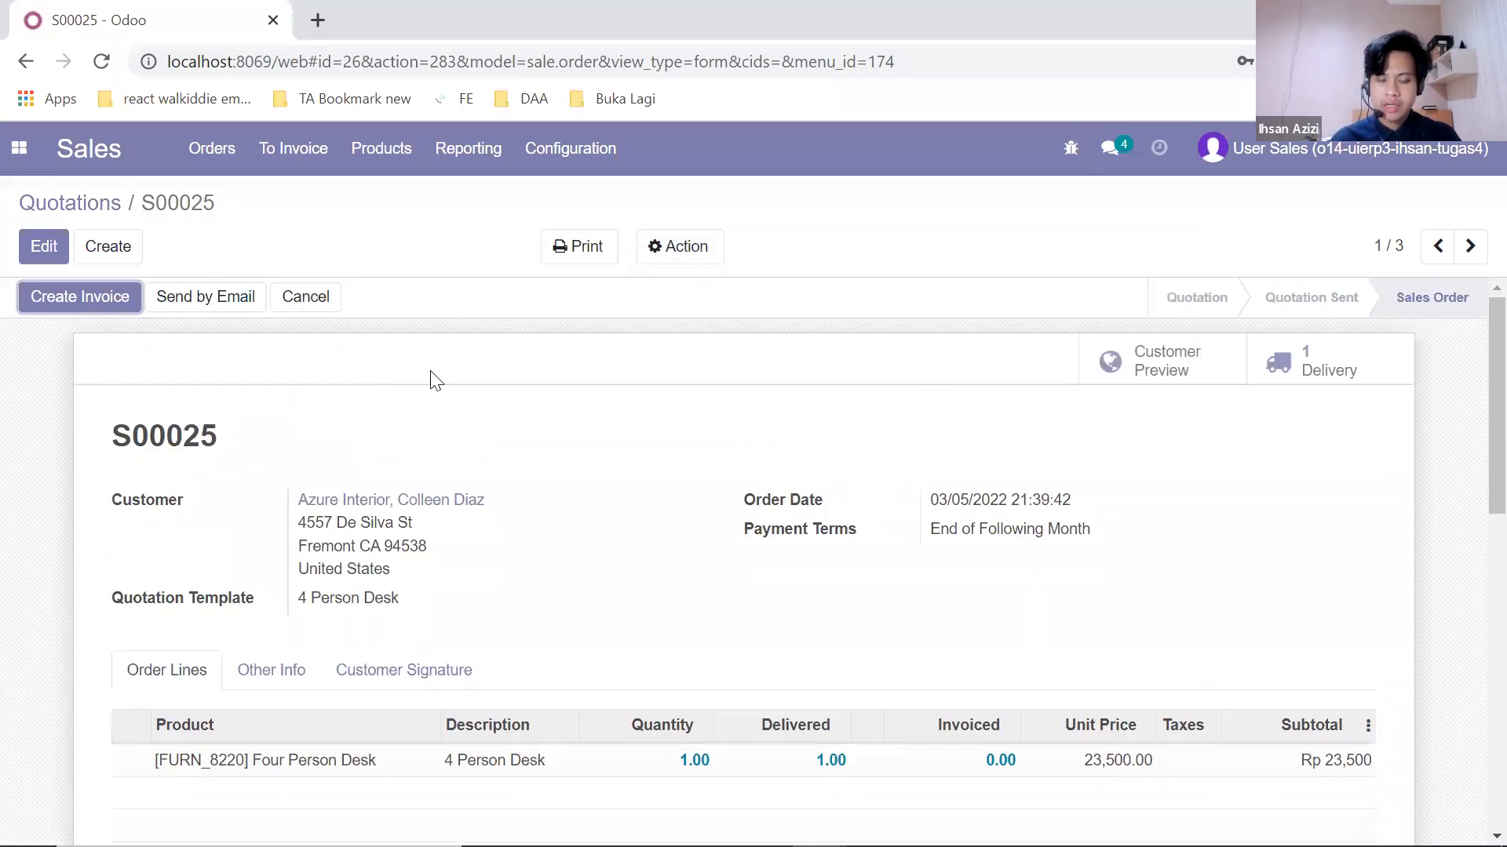
{"action": "left_click", "coordinate": [96, 299]}
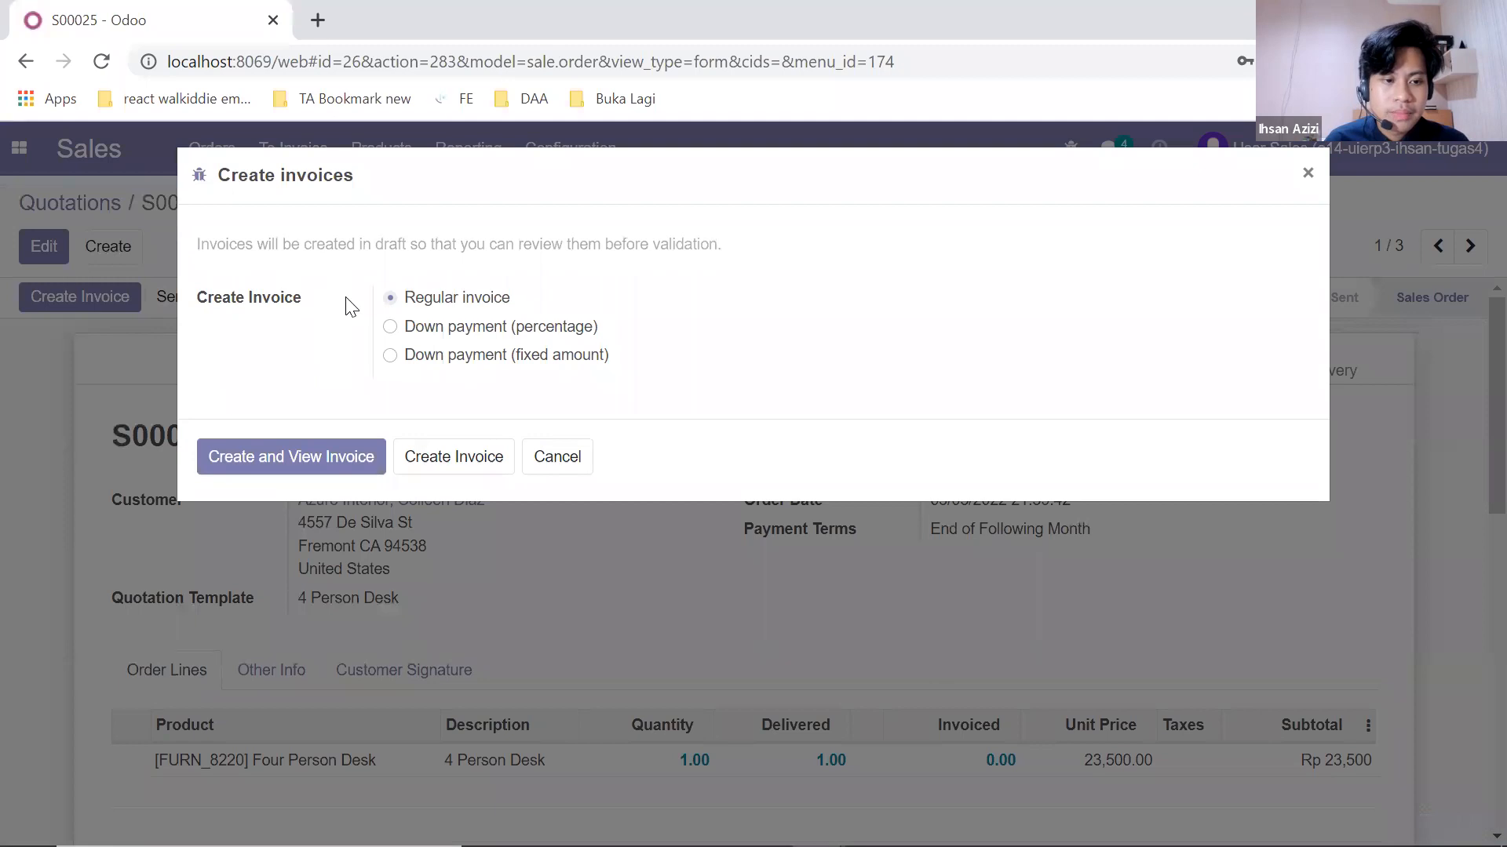
{"action": "left_click", "coordinate": [346, 453]}
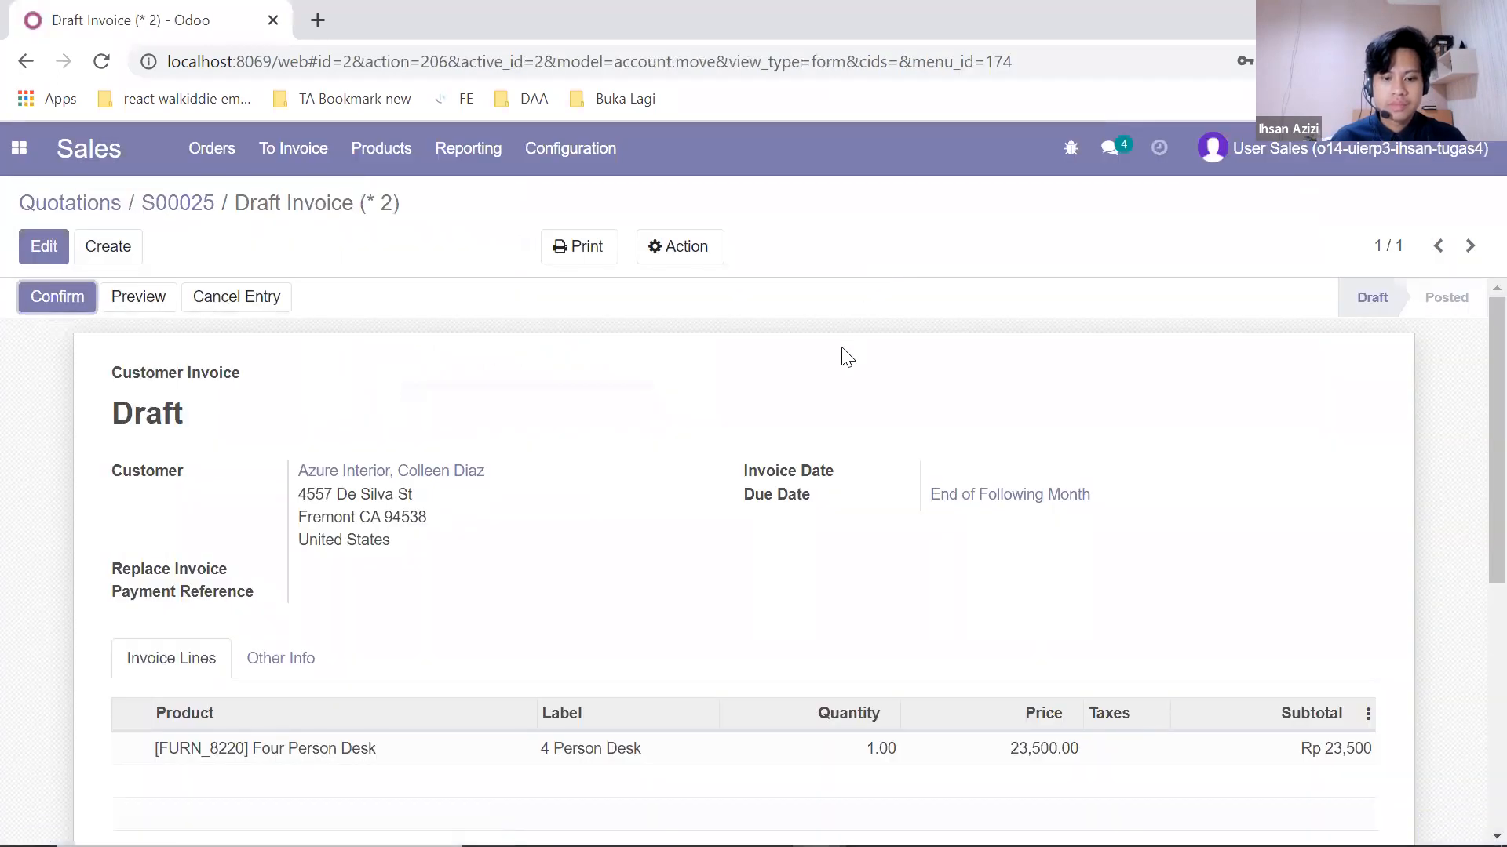
{"action": "scroll", "coordinate": [890, 394], "scroll_direction": "down", "scroll_amount": 3}
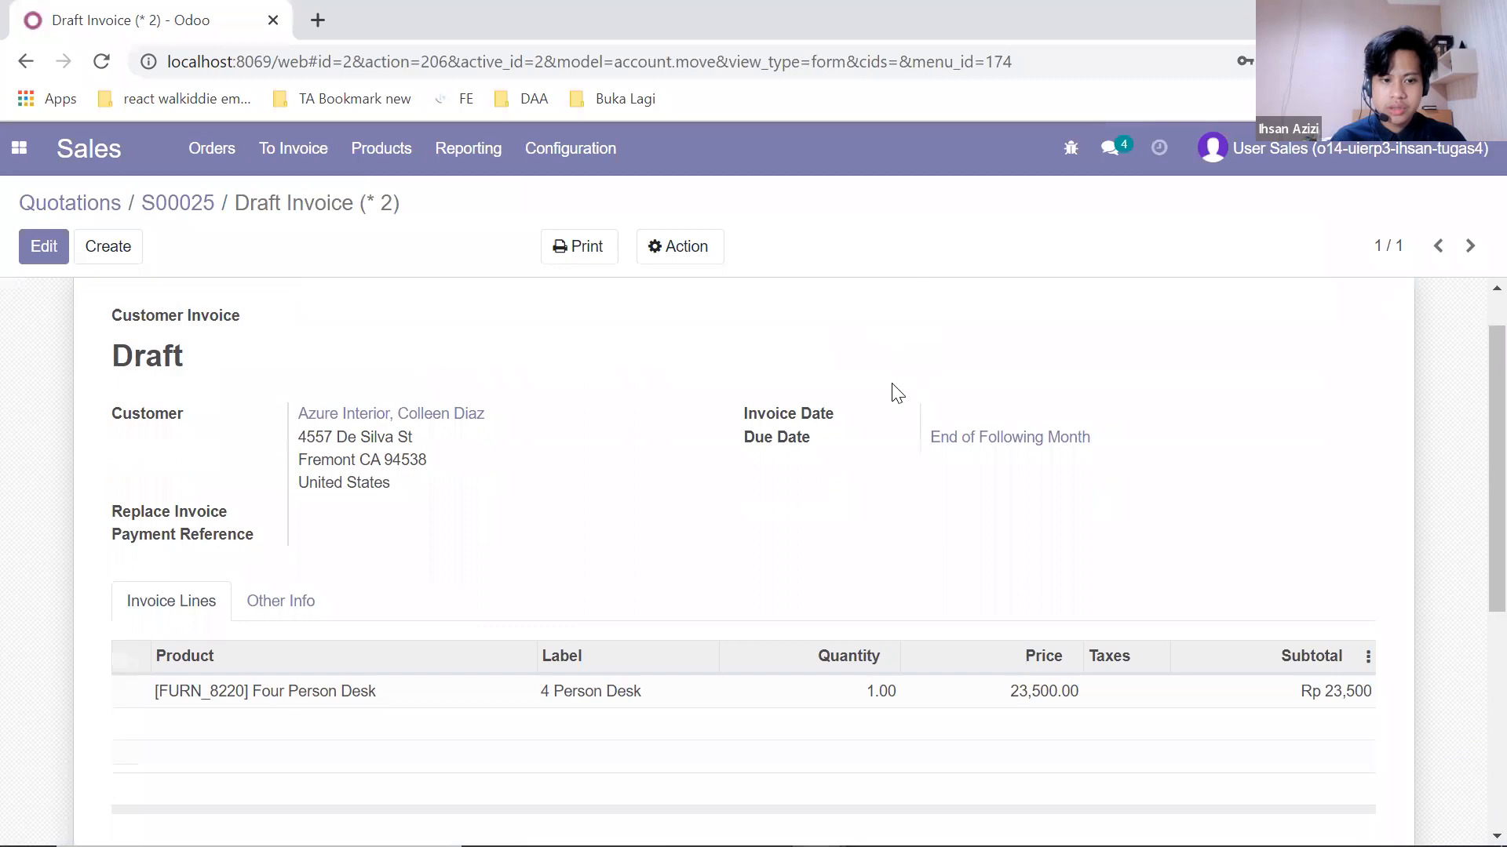
{"action": "scroll", "coordinate": [889, 396], "scroll_direction": "up", "scroll_amount": 3}
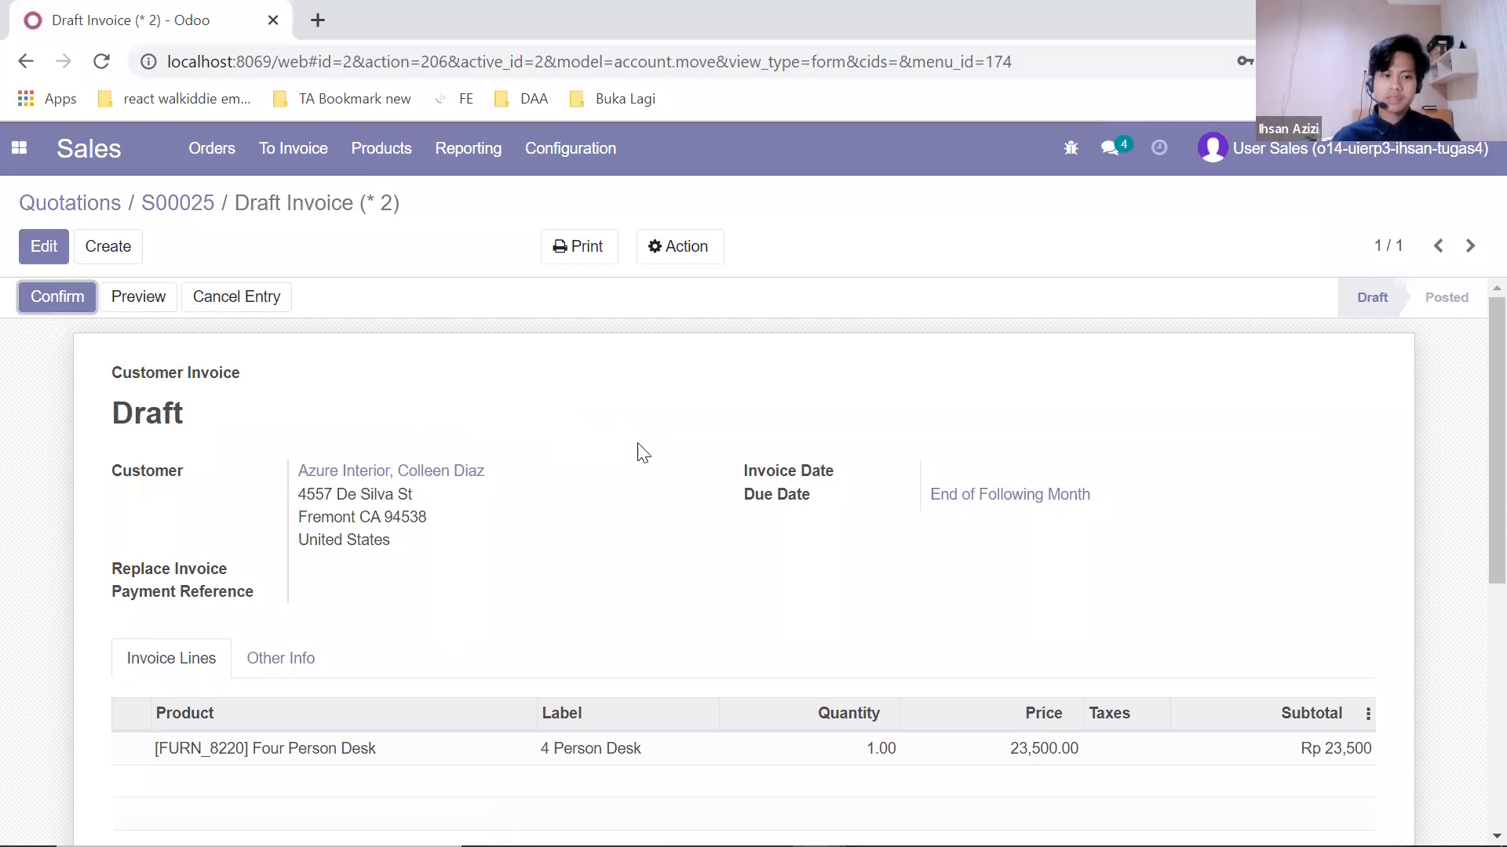
{"action": "scroll", "coordinate": [989, 416], "scroll_direction": "down", "scroll_amount": 5}
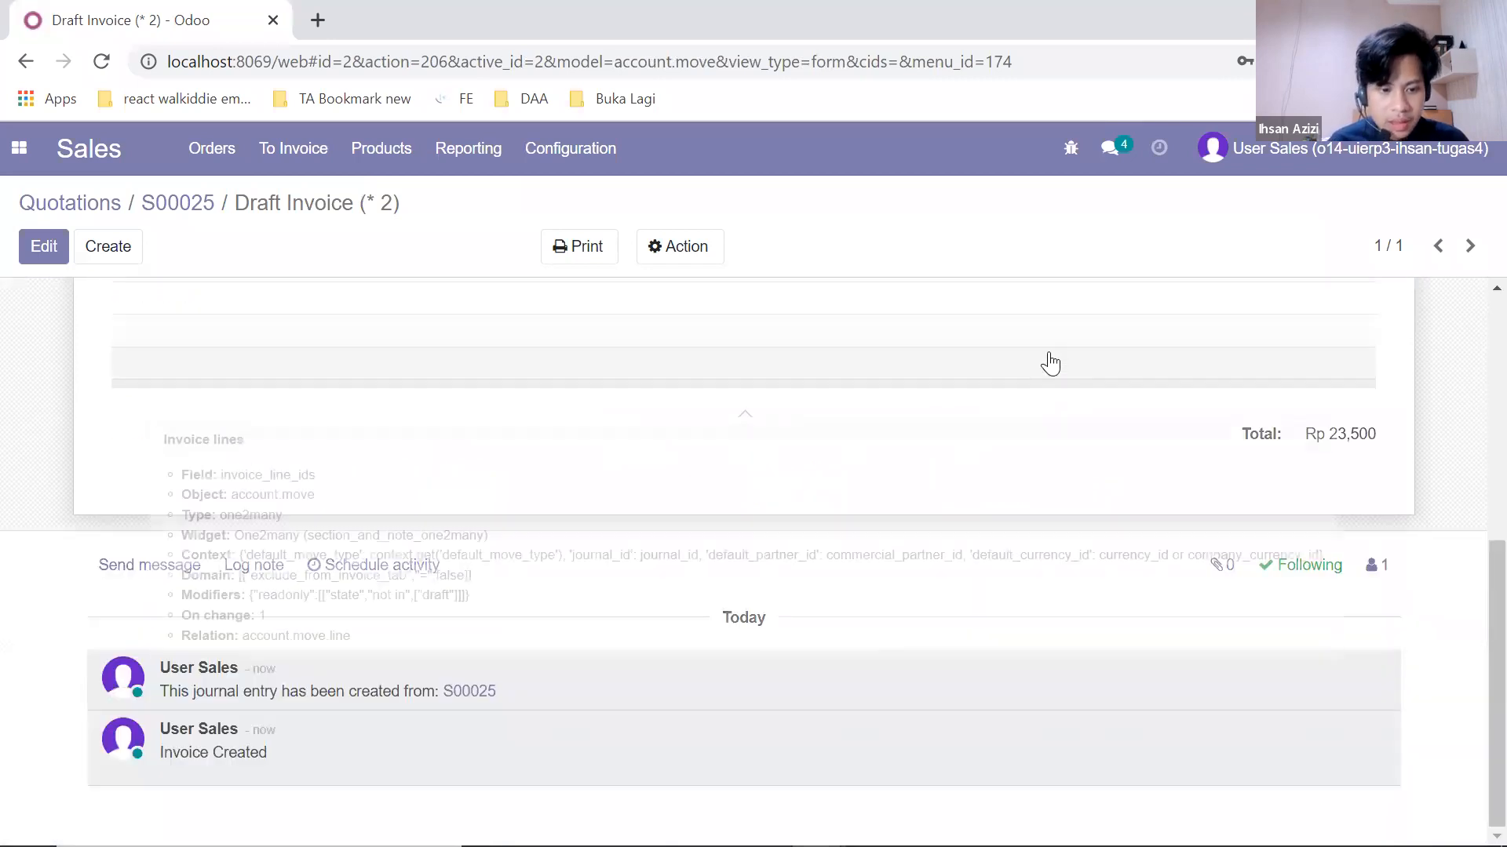
{"action": "scroll", "coordinate": [1050, 362], "scroll_direction": "up", "scroll_amount": 5}
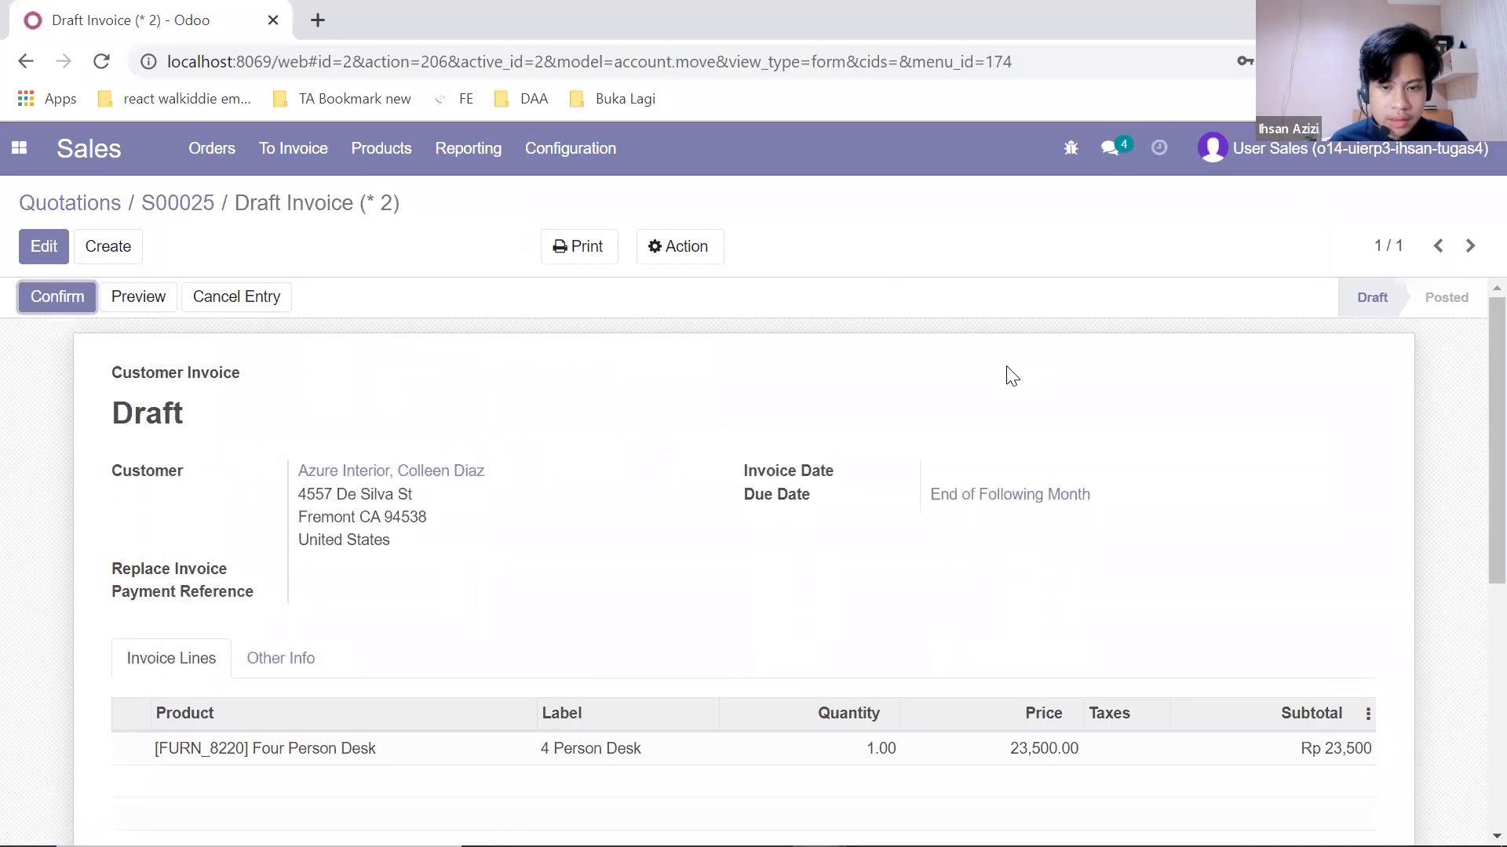
Step: Confirm the draft invoice, posting it as INV/2022/03/0002, and review the posted invoice
{"action": "left_click", "coordinate": [81, 292]}
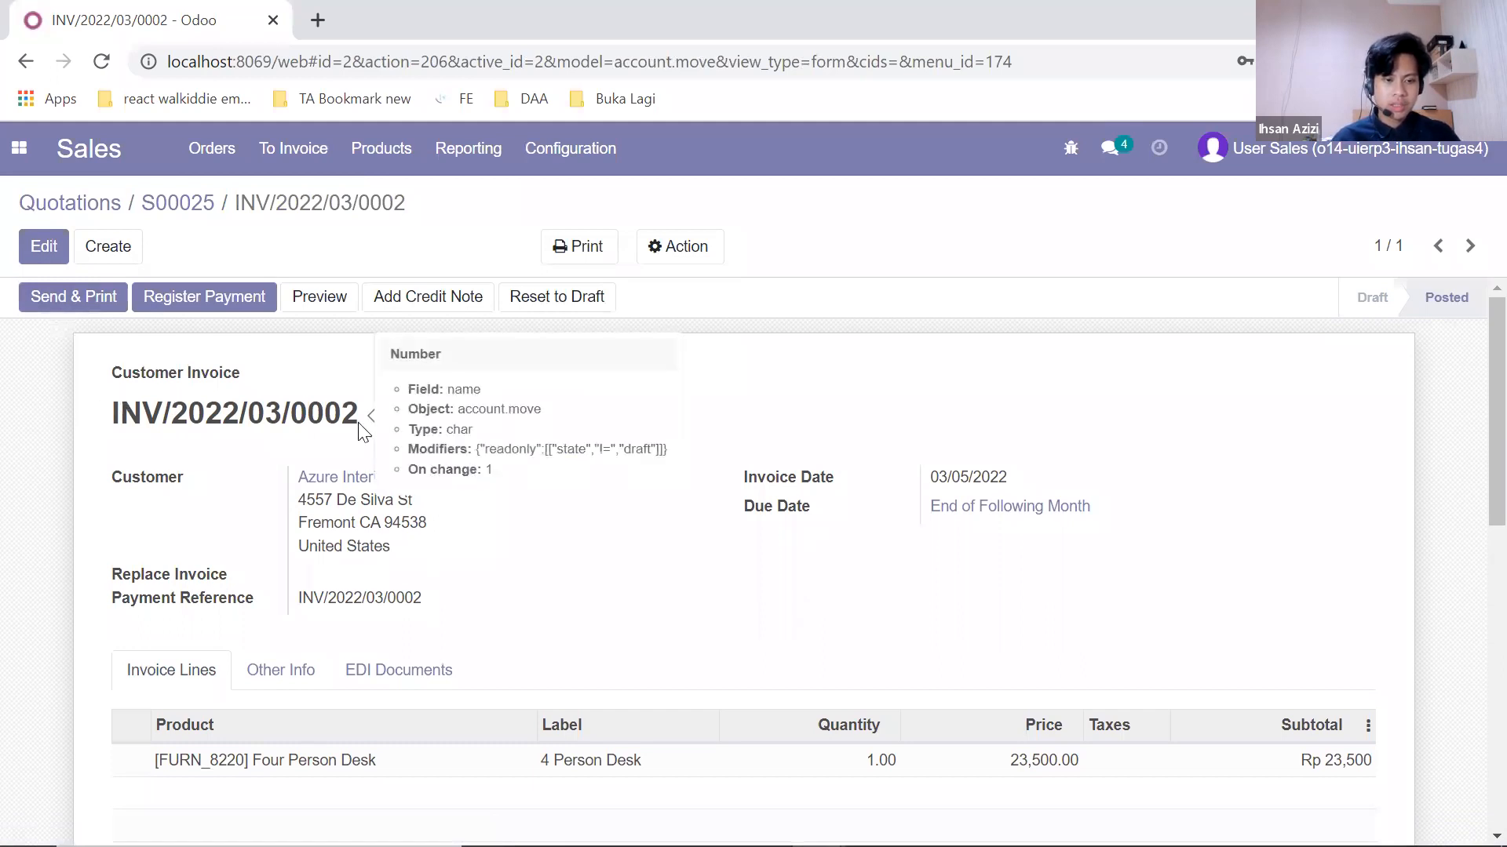
{"action": "left_click_drag", "start_coordinate": [361, 413], "coordinate": [100, 413]}
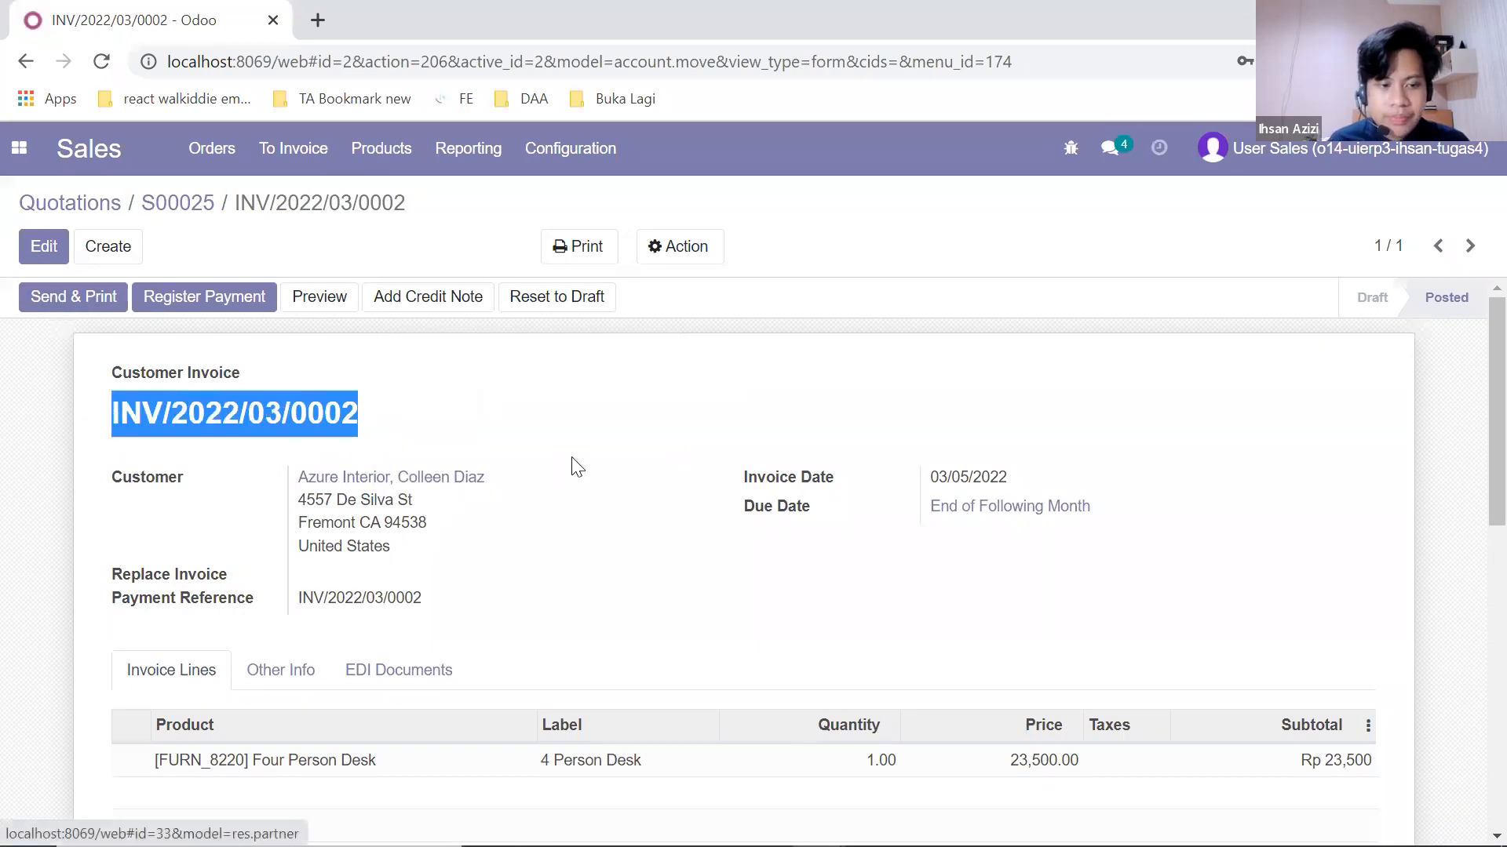
{"action": "left_click", "coordinate": [646, 422]}
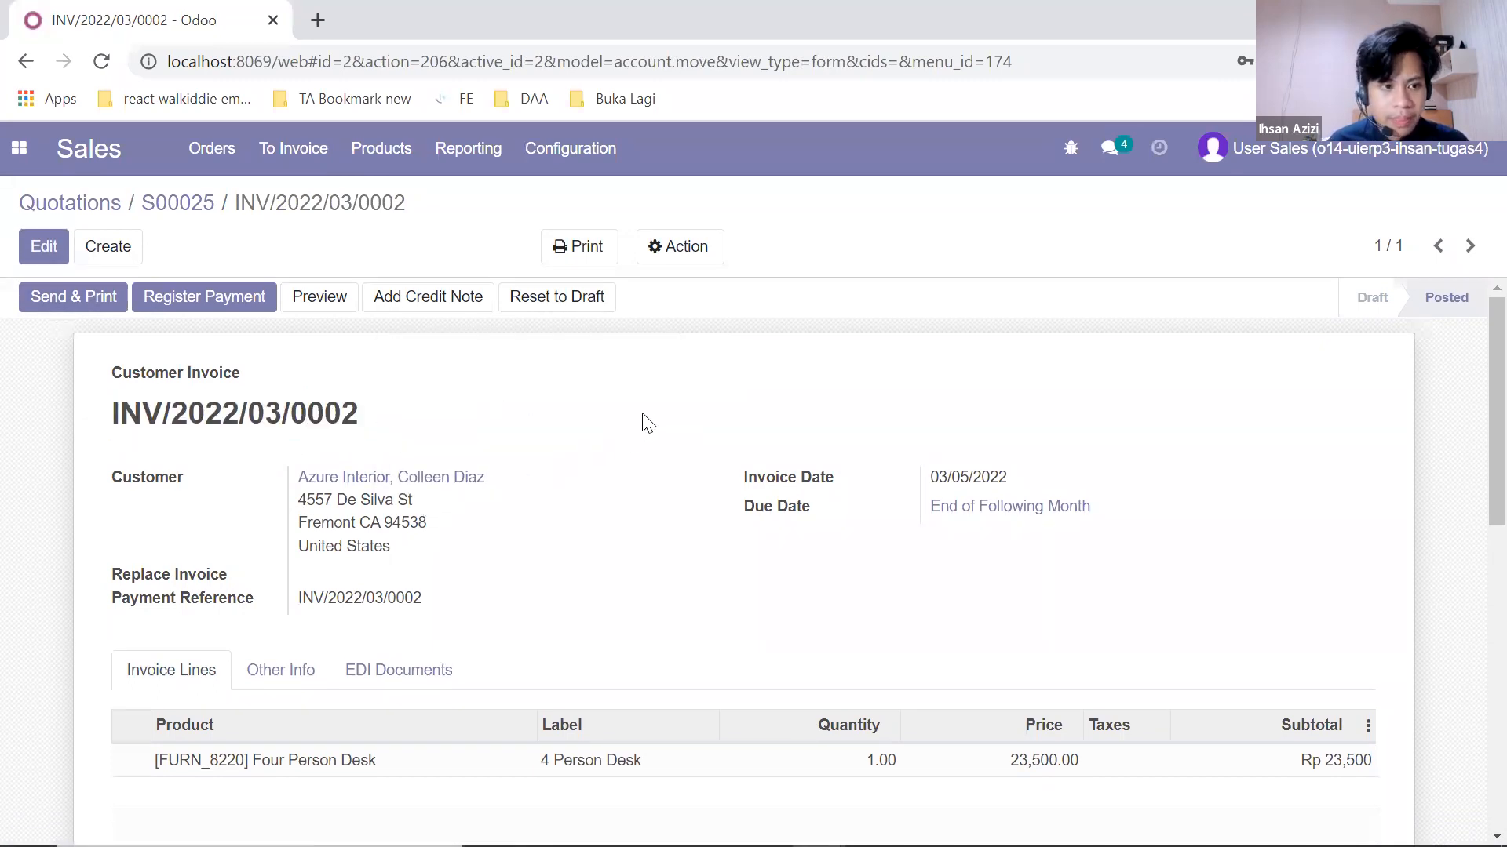
{"action": "scroll", "coordinate": [650, 425], "scroll_direction": "down", "scroll_amount": 4}
{"action": "scroll", "coordinate": [651, 427], "scroll_direction": "up", "scroll_amount": 4}
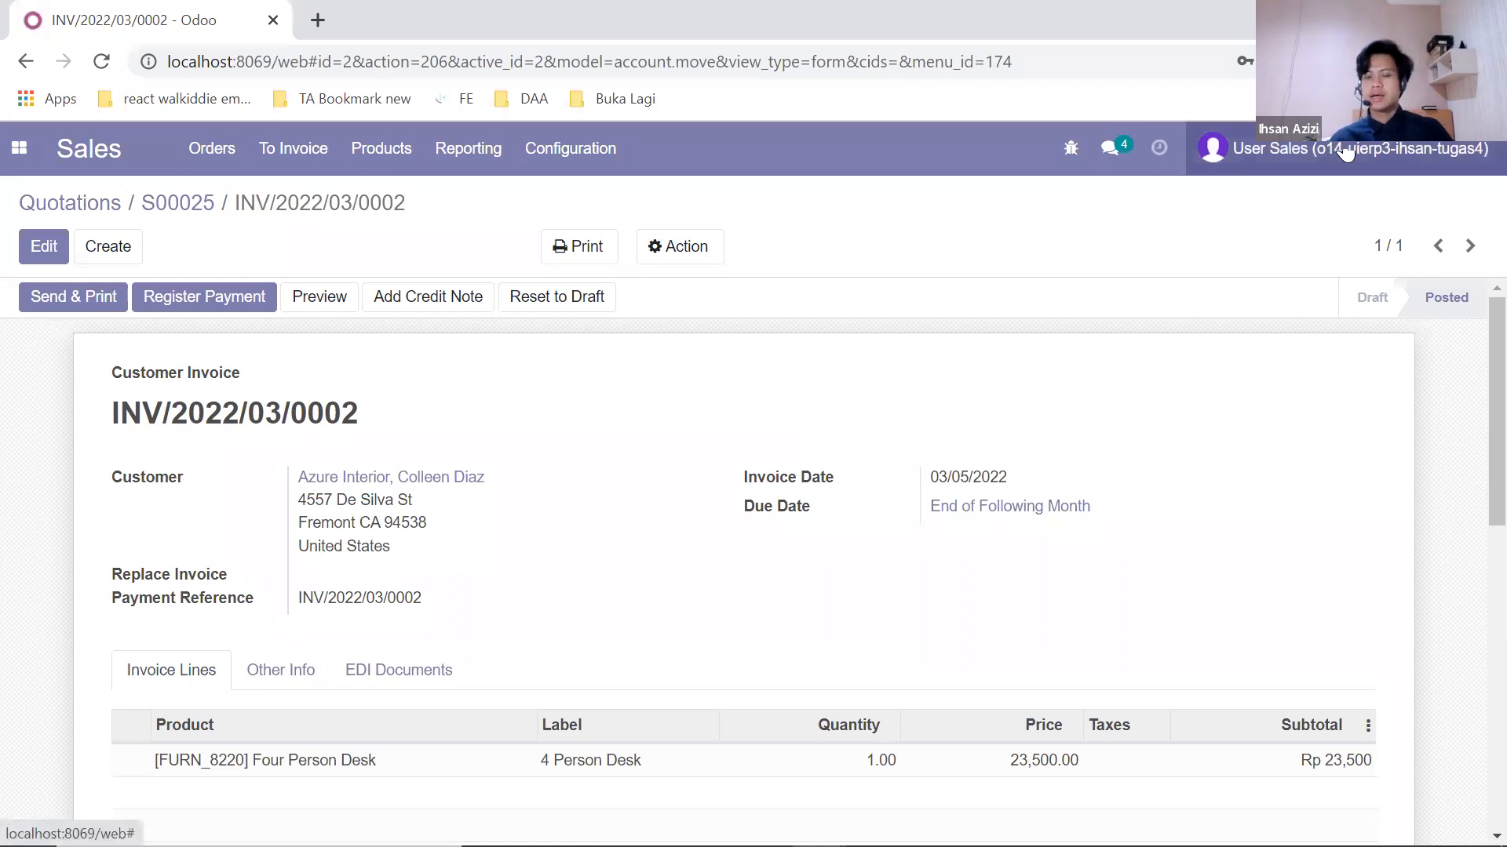
Step: Log out of the sales user, replace the login e-mail with the accounting user's e-mail, and log in
{"action": "left_click", "coordinate": [1247, 151]}
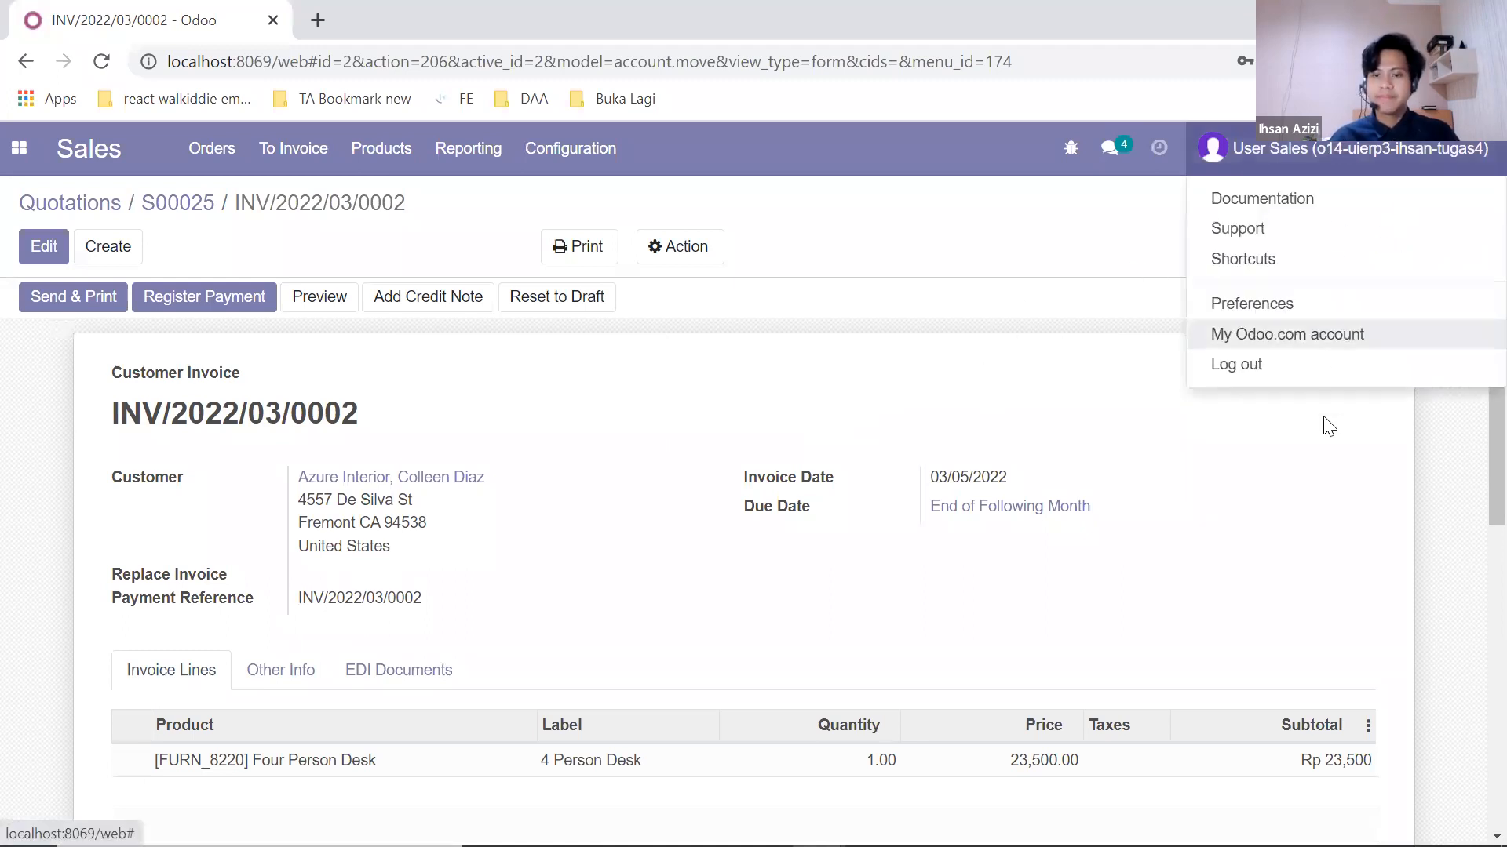
{"action": "left_click", "coordinate": [1312, 364]}
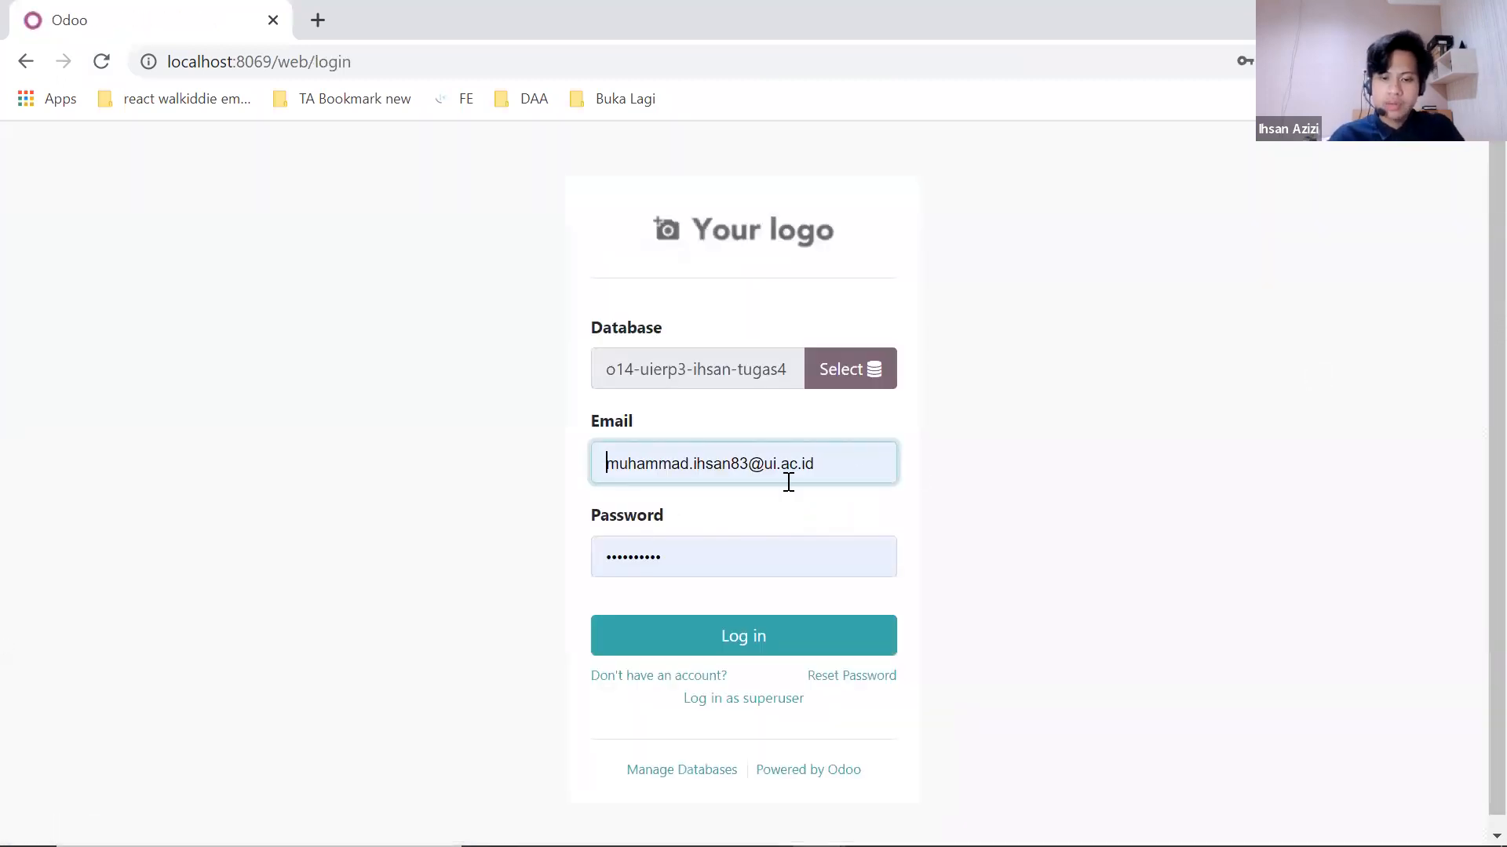
{"action": "left_click_drag", "start_coordinate": [863, 453], "coordinate": [599, 454]}
{"action": "key", "text": "BackSpace"}
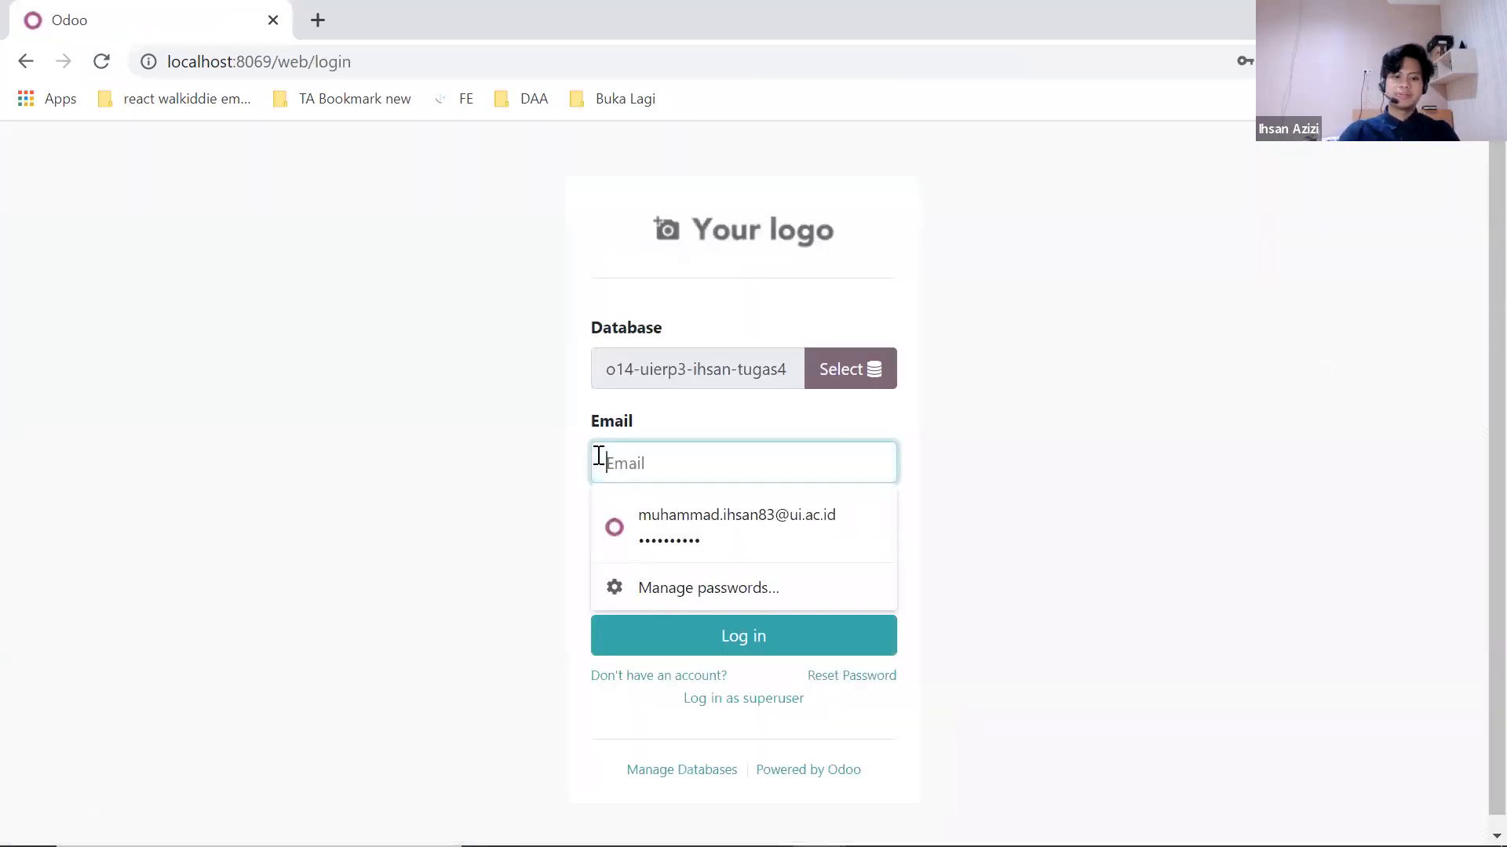
{"action": "left_click", "coordinate": [953, 455]}
{"action": "left_click", "coordinate": [774, 459]}
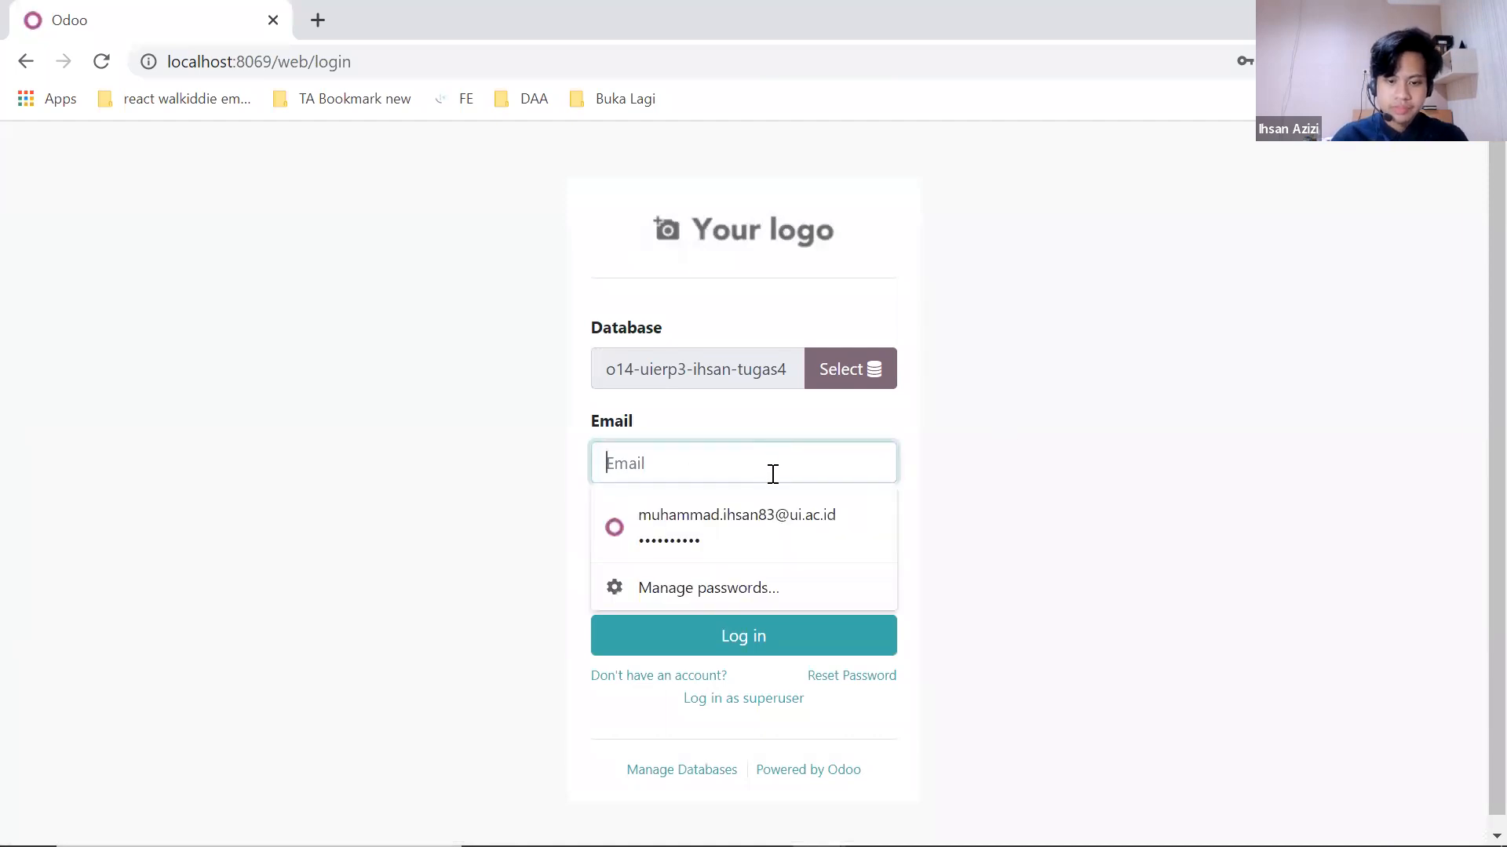
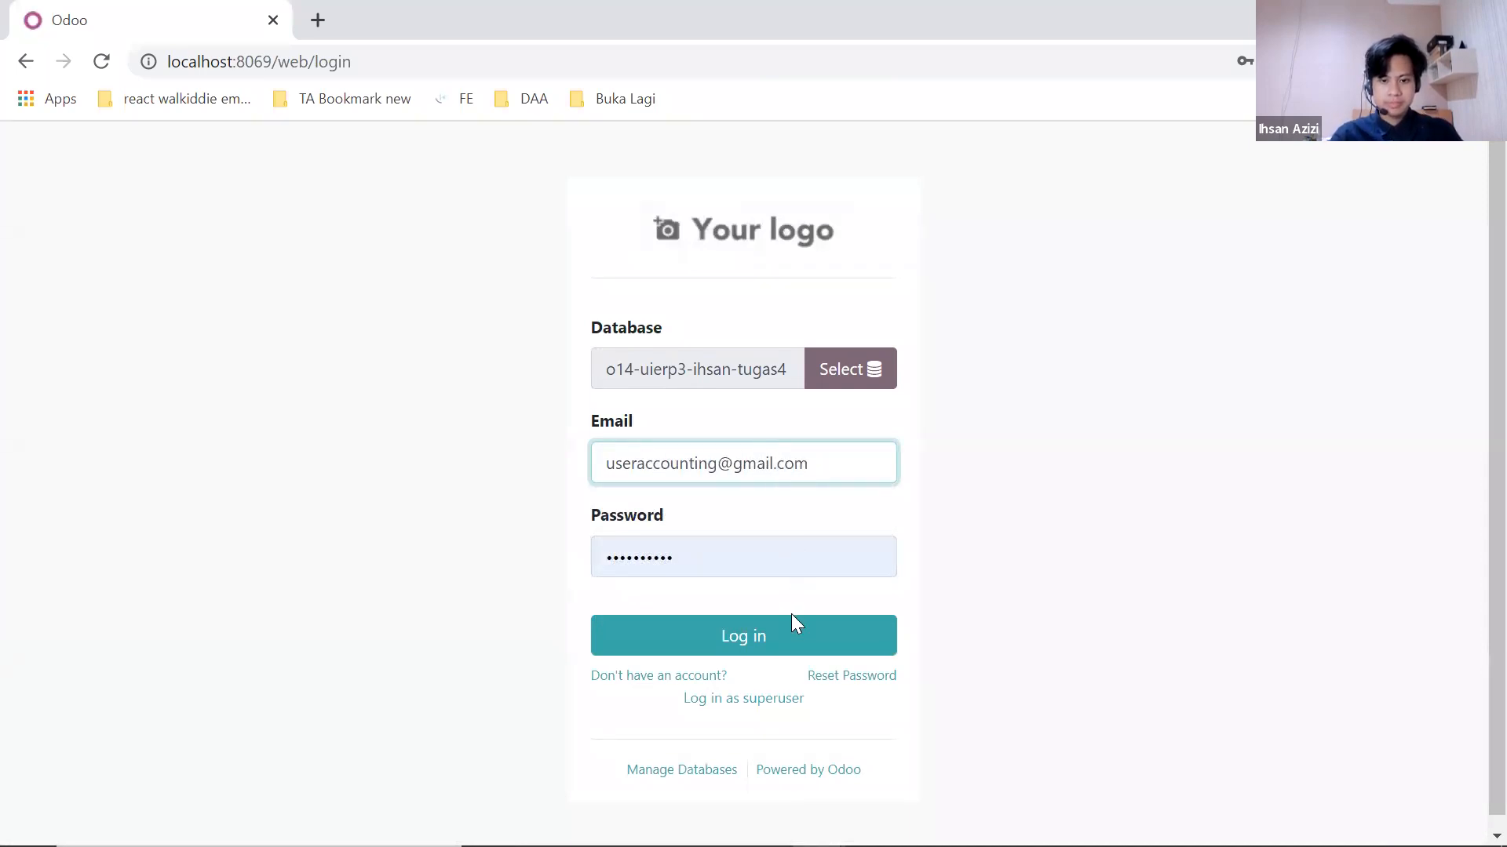
{"action": "left_click", "coordinate": [792, 620]}
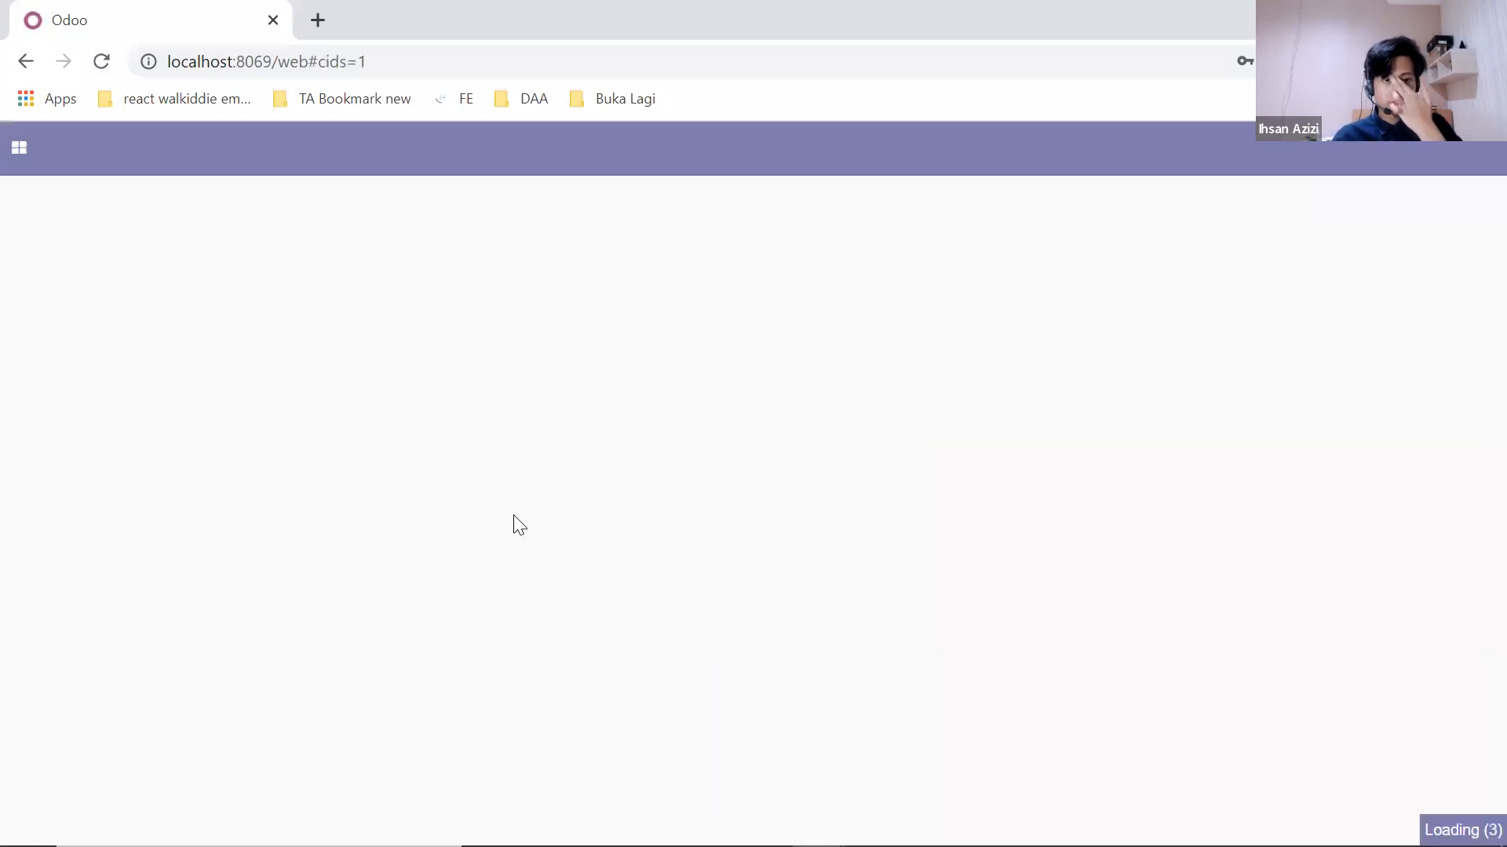
Step: Open the Invoicing app and the unpaid Rp 23,500 invoice INV/2022/03/0002
{"action": "left_click", "coordinate": [17, 149]}
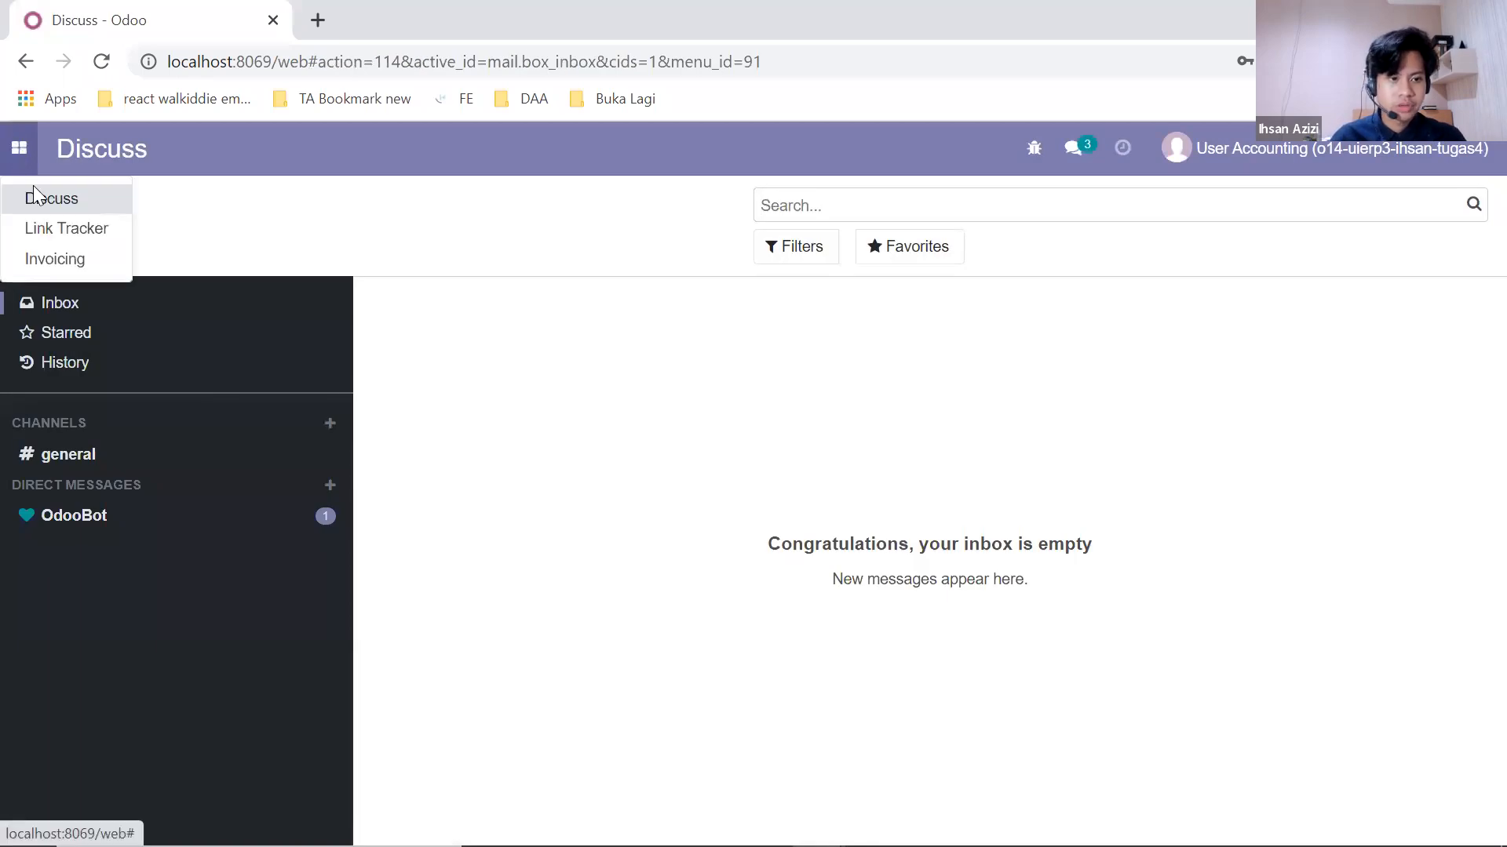
{"action": "left_click", "coordinate": [53, 261]}
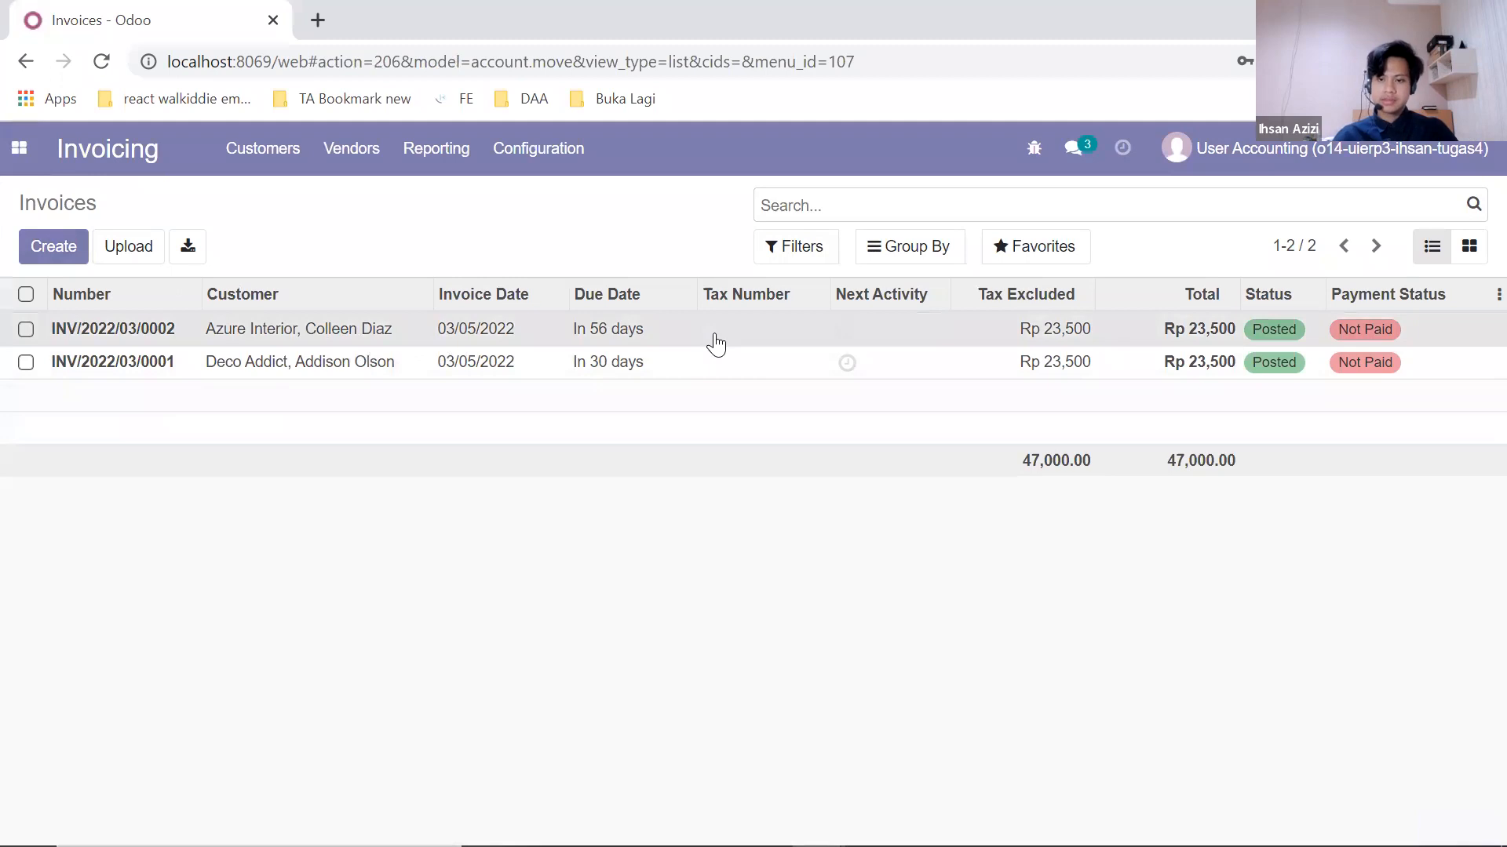
{"action": "left_click", "coordinate": [1385, 340]}
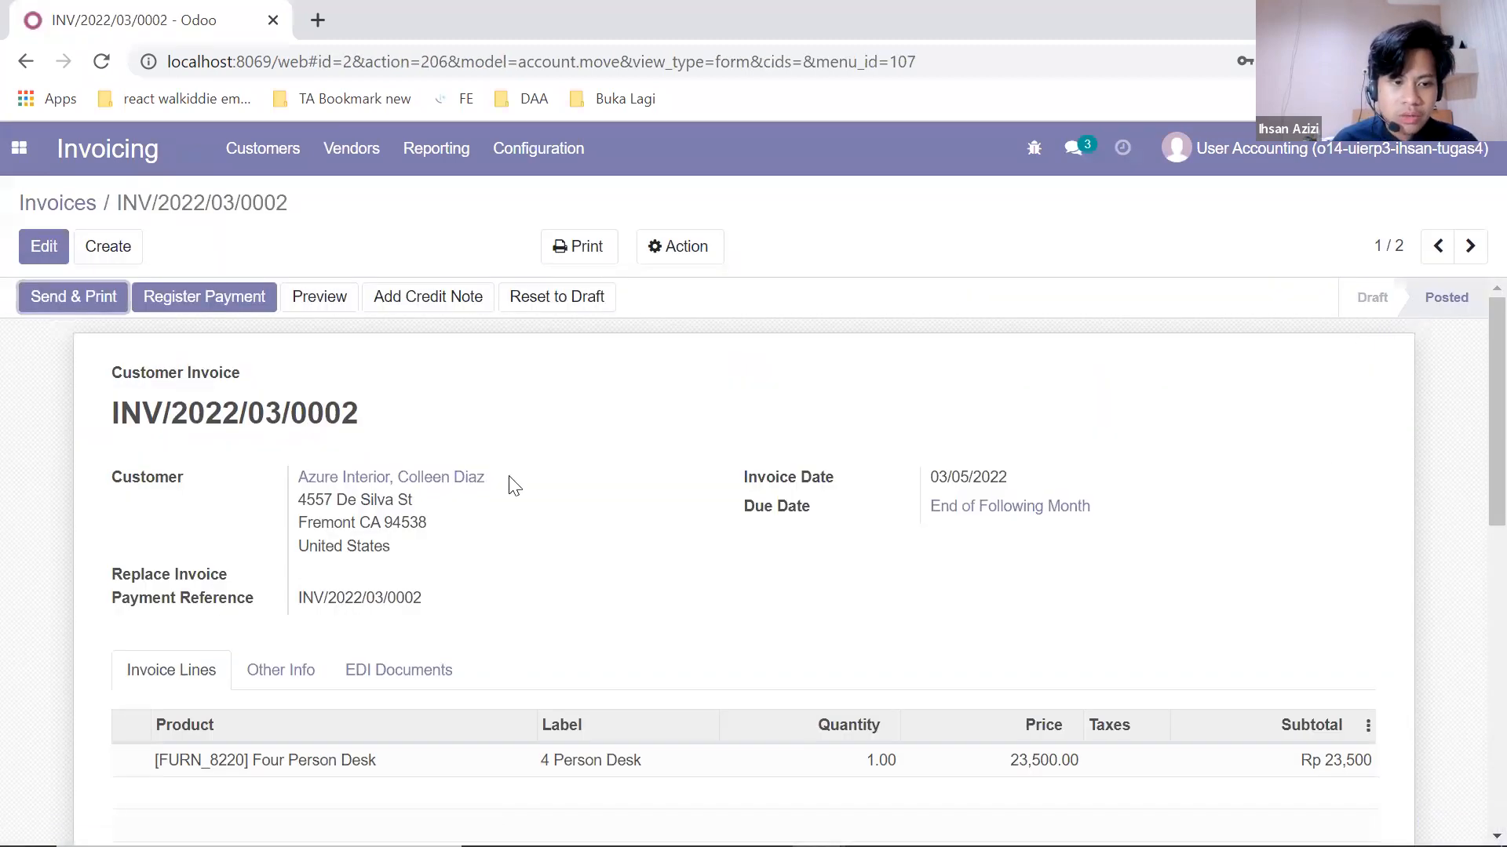
{"action": "scroll", "coordinate": [545, 478], "scroll_direction": "down", "scroll_amount": 3}
{"action": "scroll", "coordinate": [579, 474], "scroll_direction": "up", "scroll_amount": 3}
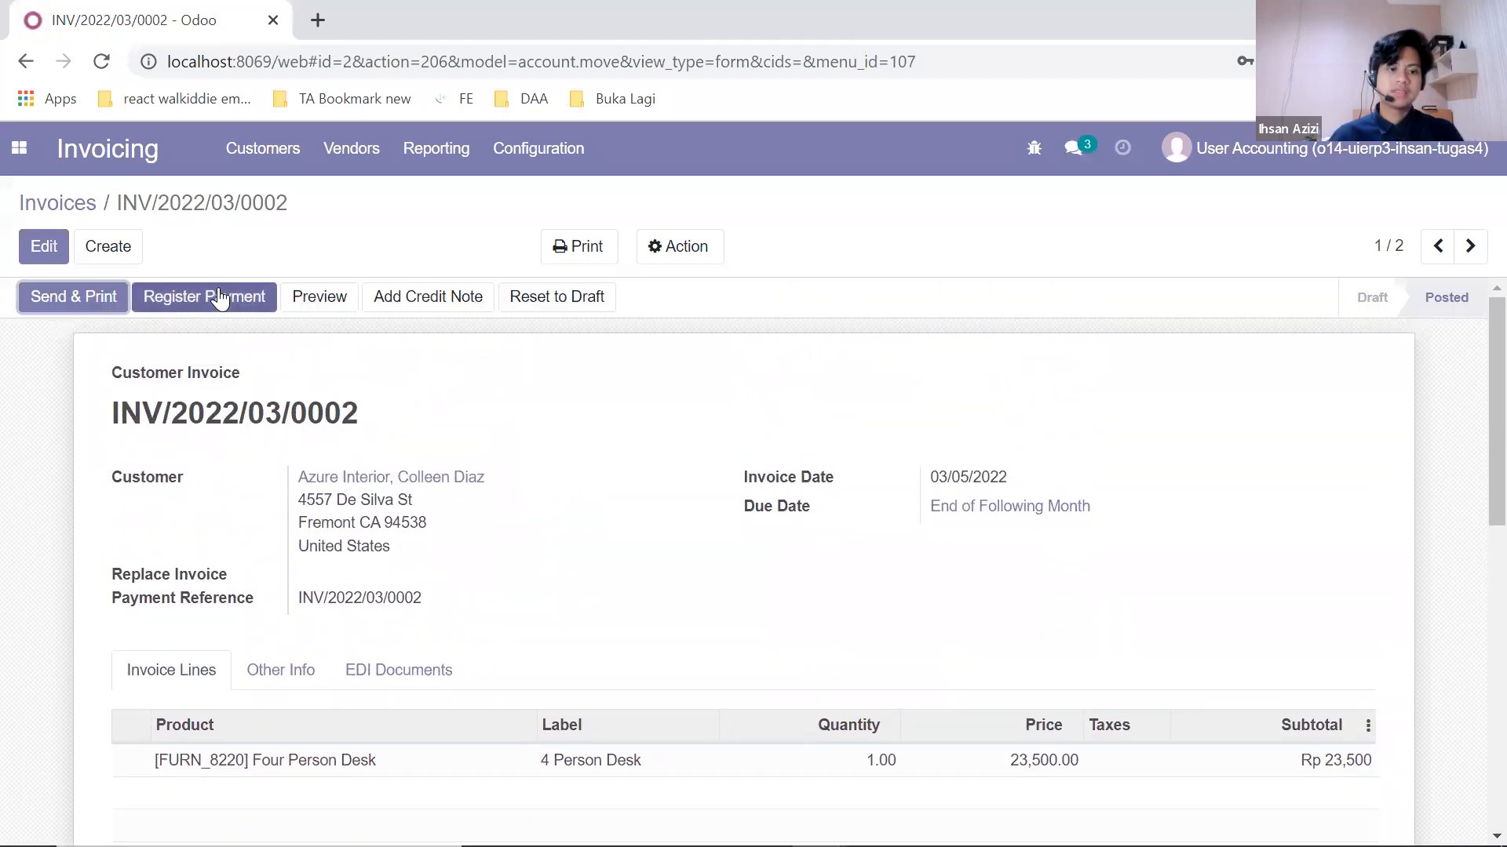
Step: Register a Rp23,500 payment on INV/2022/03/0002 using the Cash journal
{"action": "left_click", "coordinate": [220, 292]}
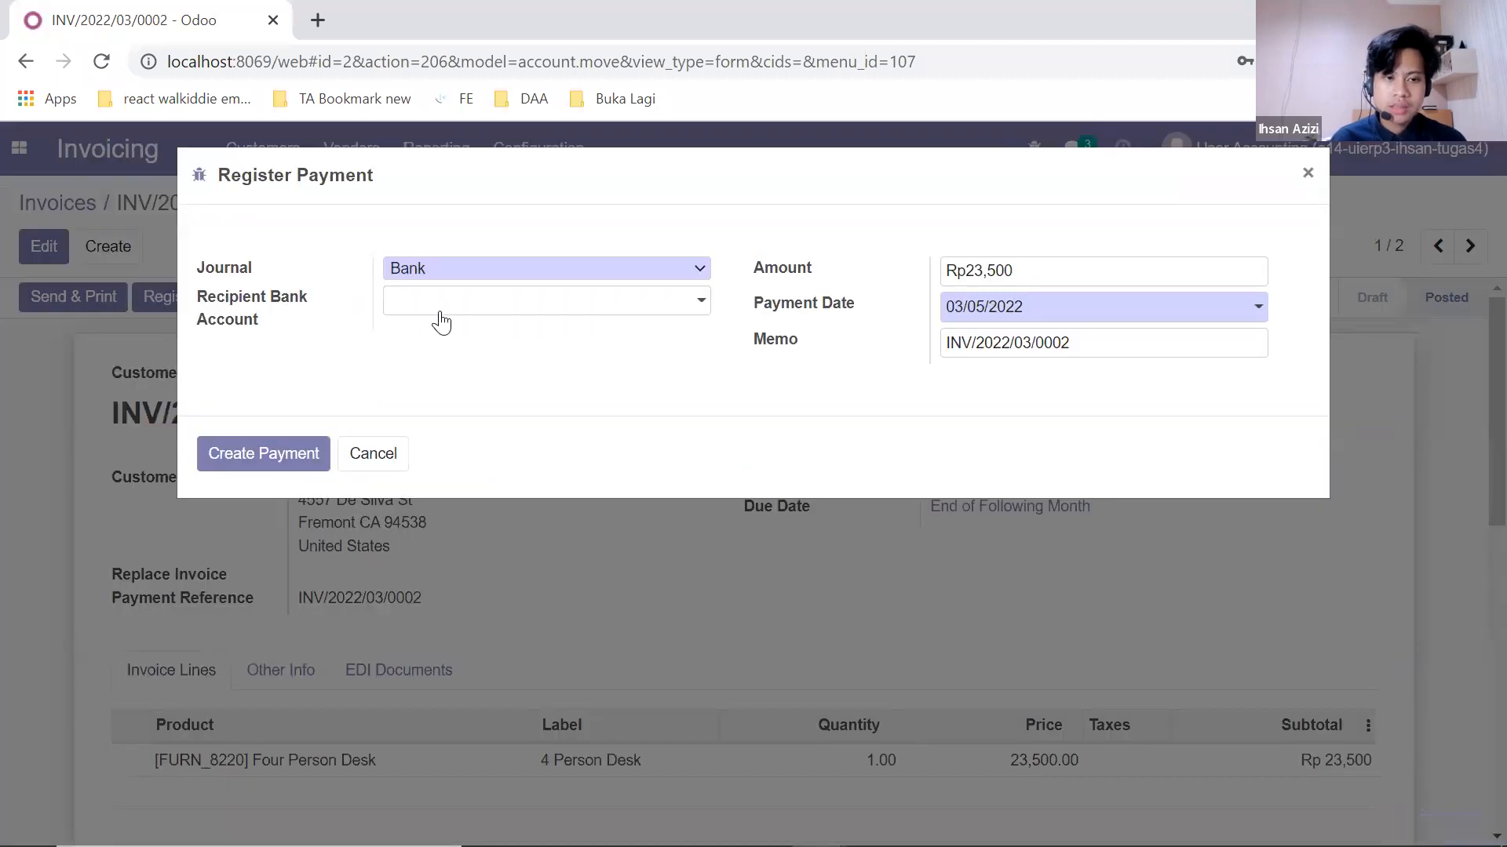
{"action": "left_click", "coordinate": [678, 268]}
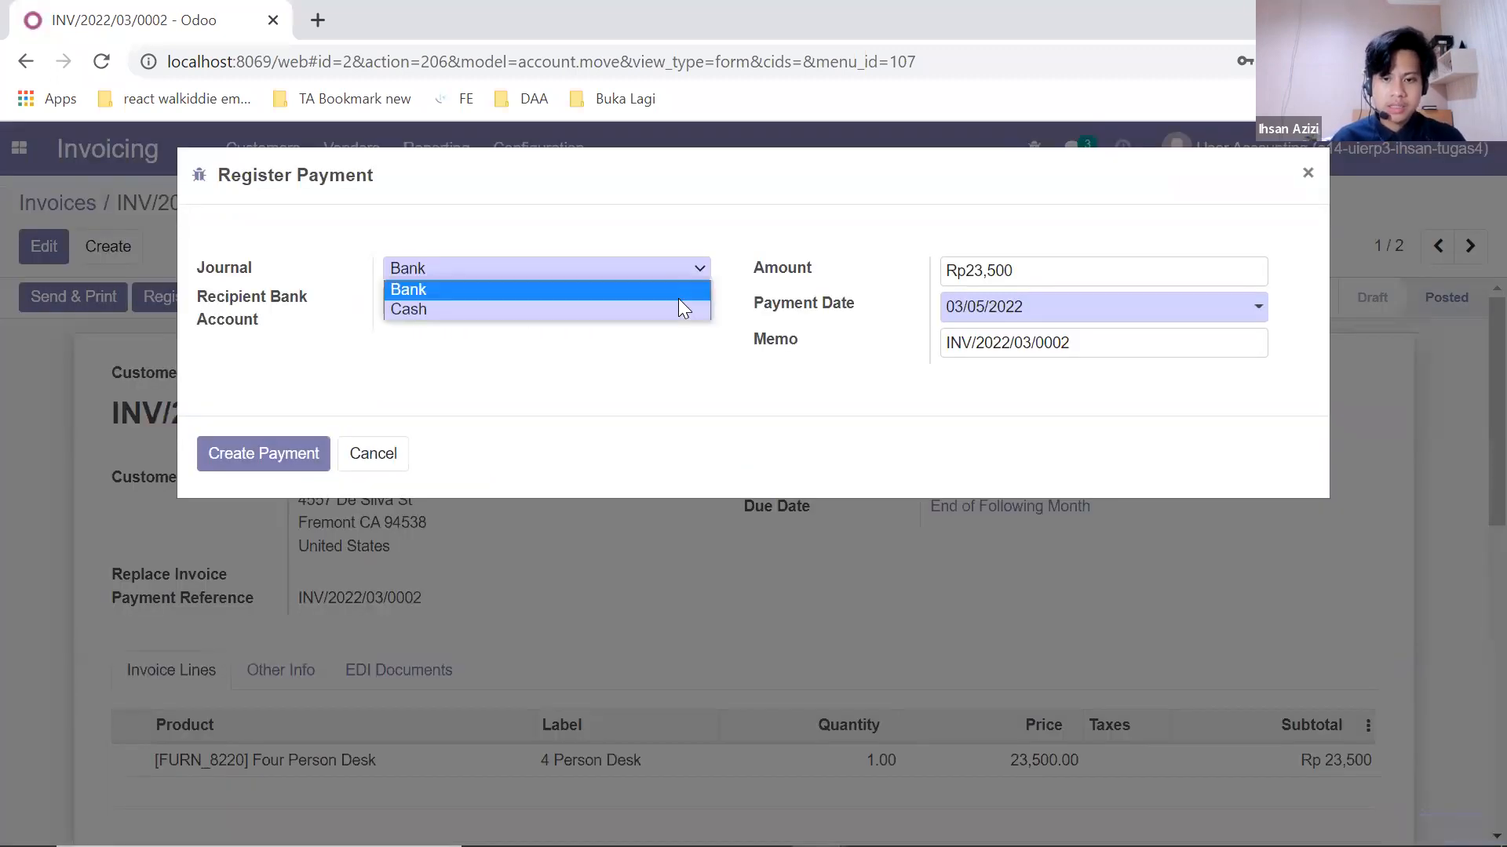
{"action": "left_click", "coordinate": [520, 275]}
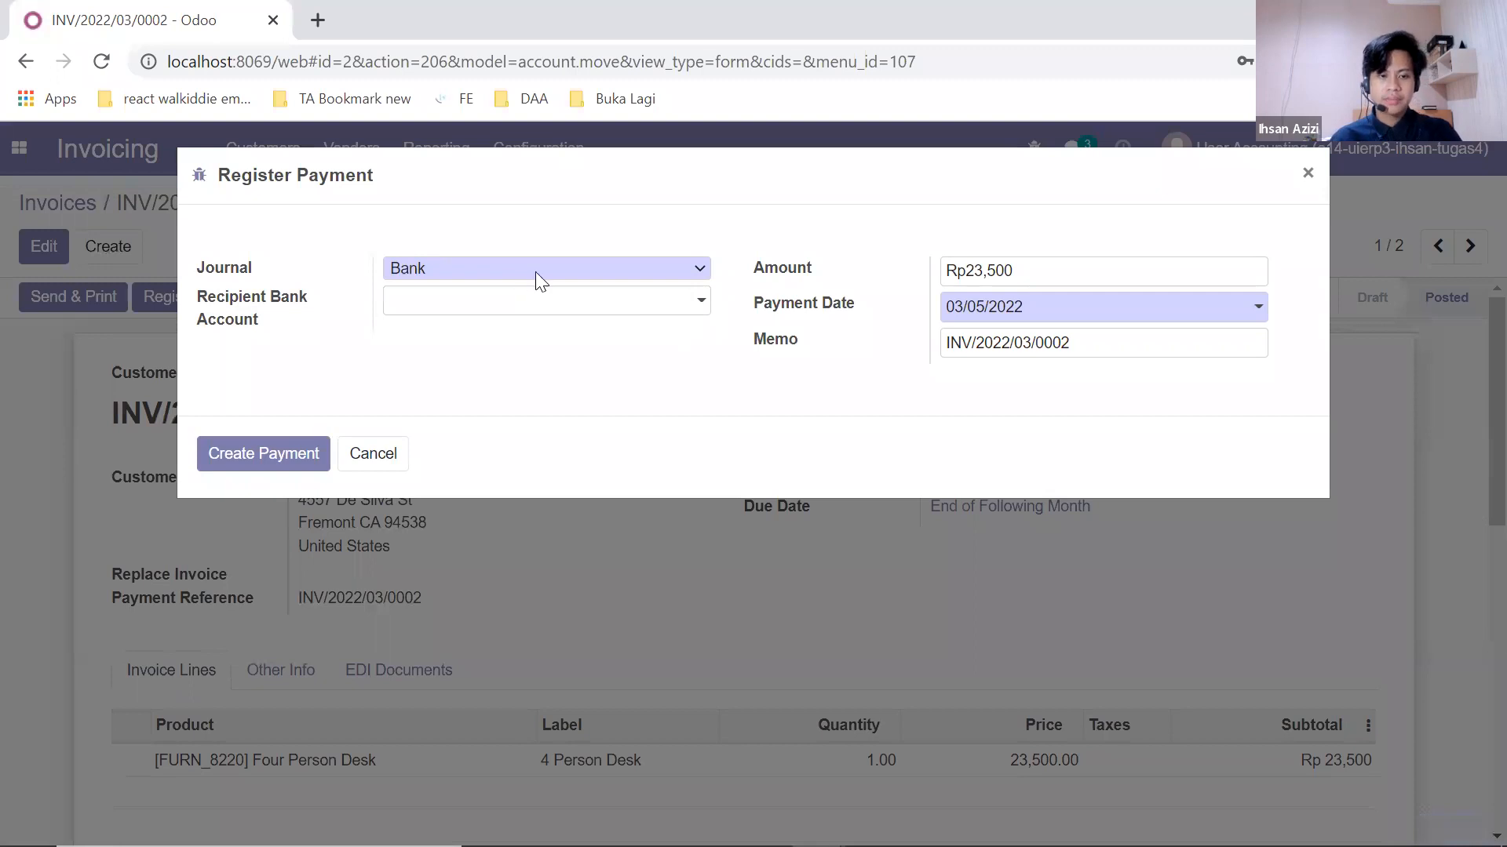
{"action": "left_click", "coordinate": [541, 271]}
{"action": "left_click", "coordinate": [543, 312]}
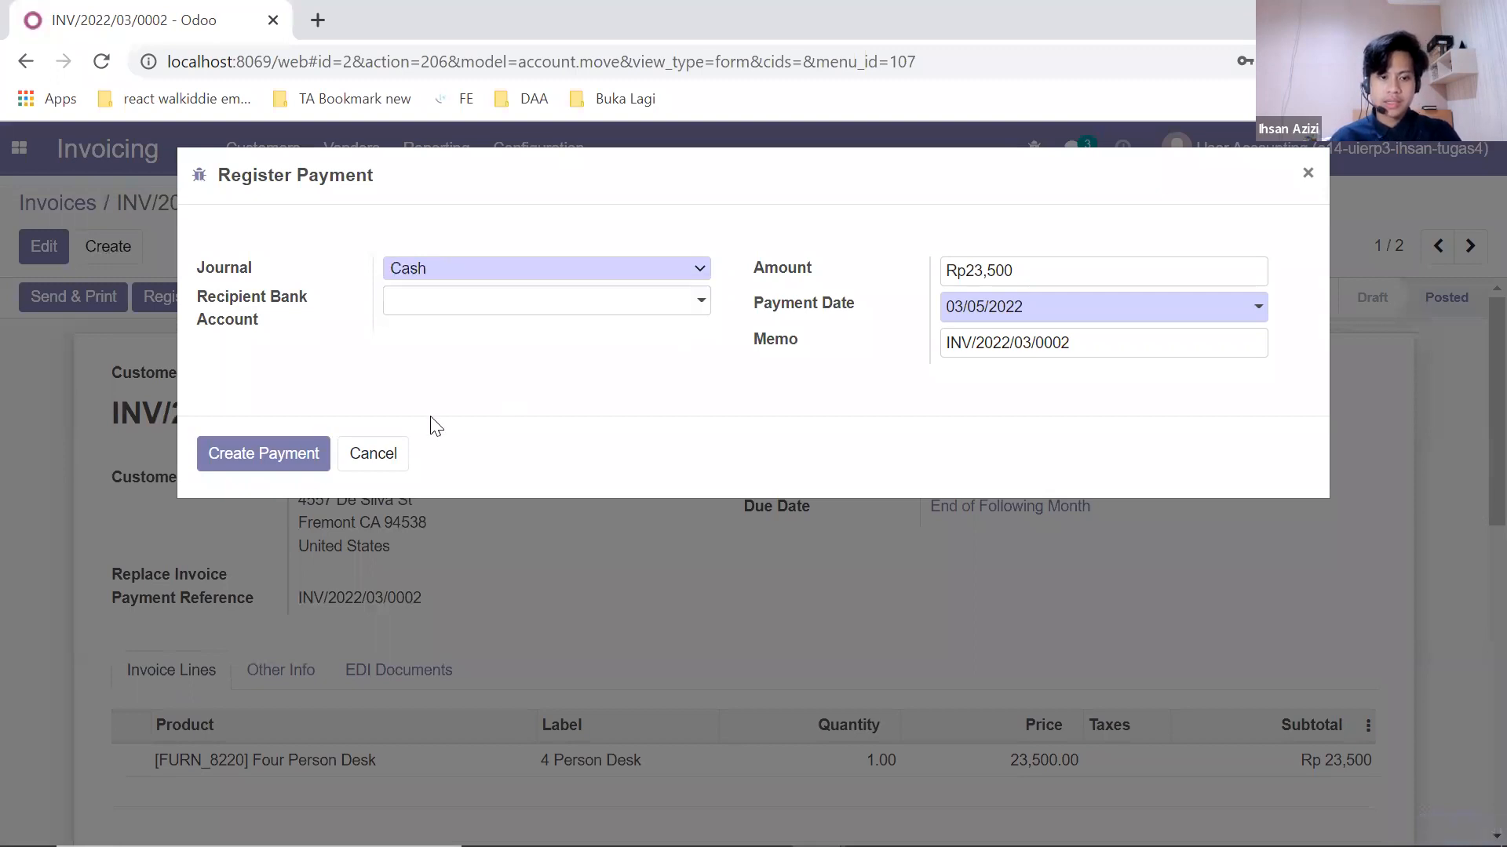
{"action": "left_click", "coordinate": [283, 442]}
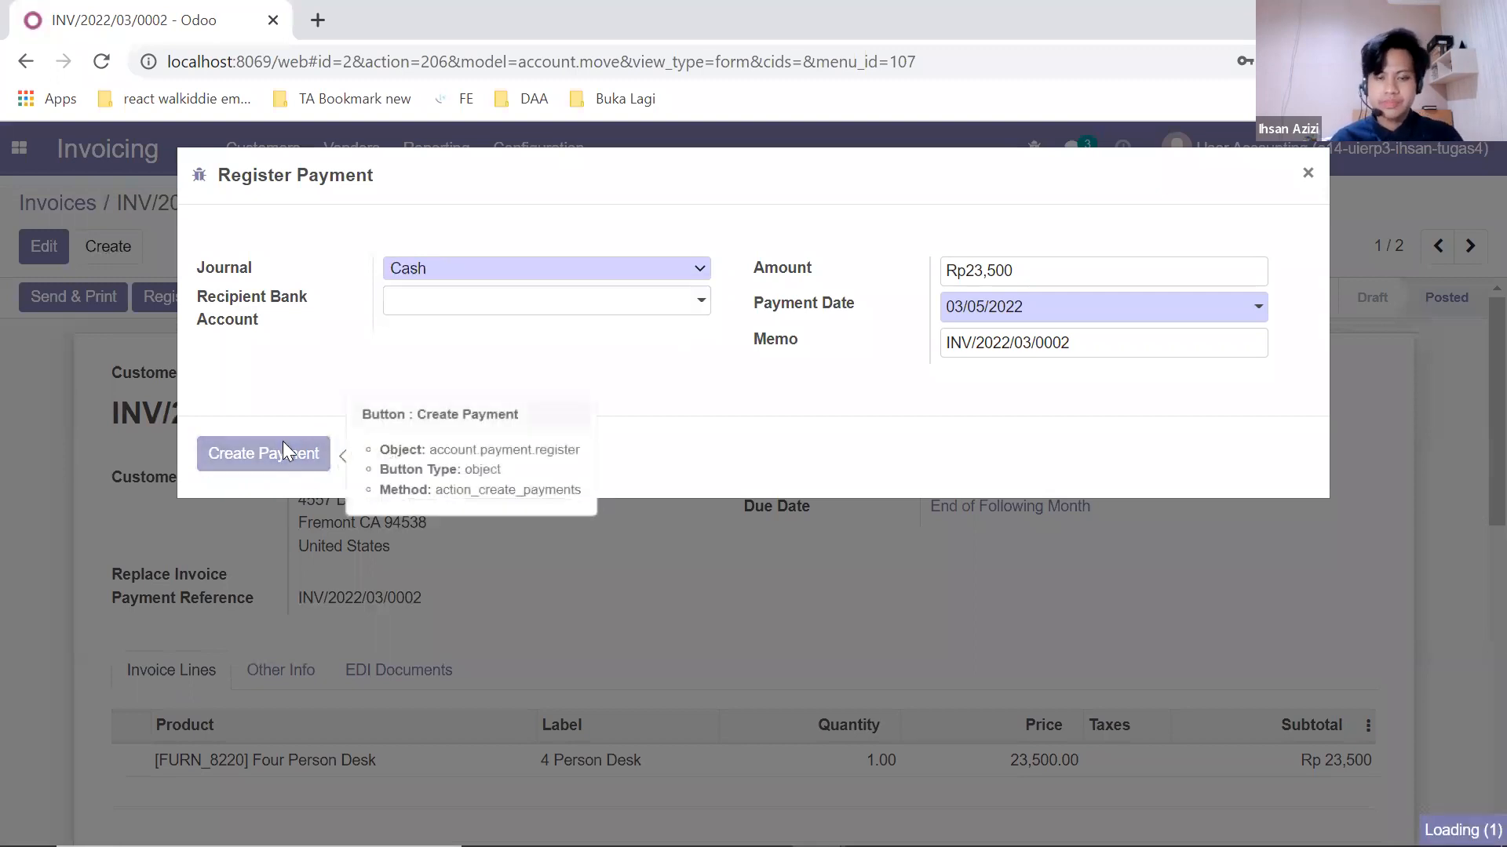